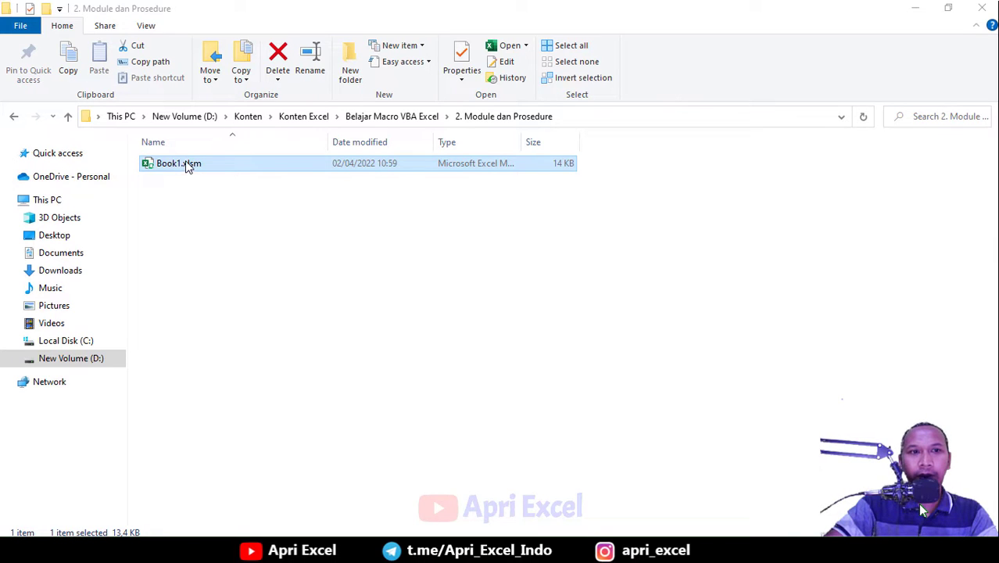
# Open Book1.xlsm in Excel, select cell G5, and launch the VBA editor with Alt+F11.
pyautogui.doubleClick(185, 163)
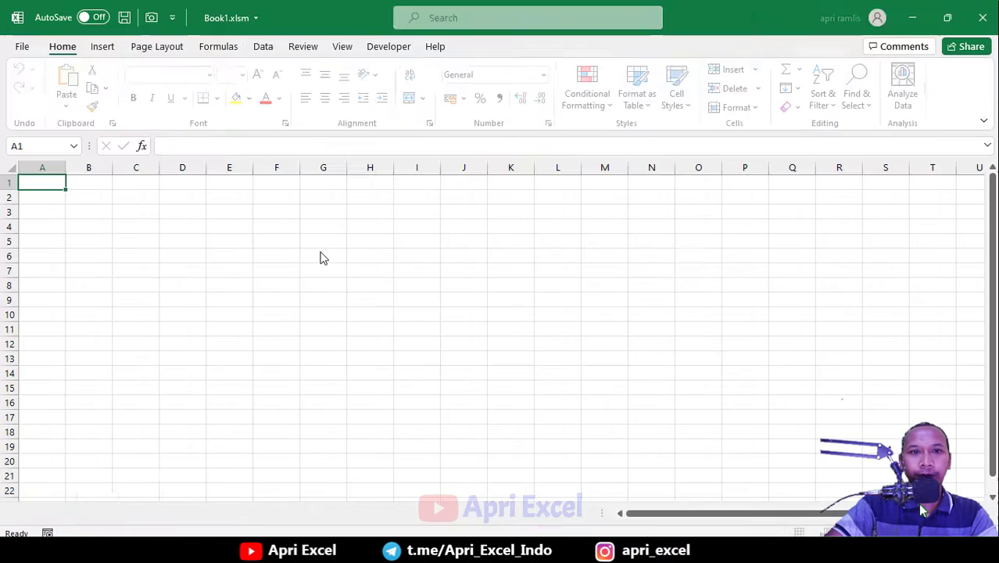
pyautogui.click(337, 242)
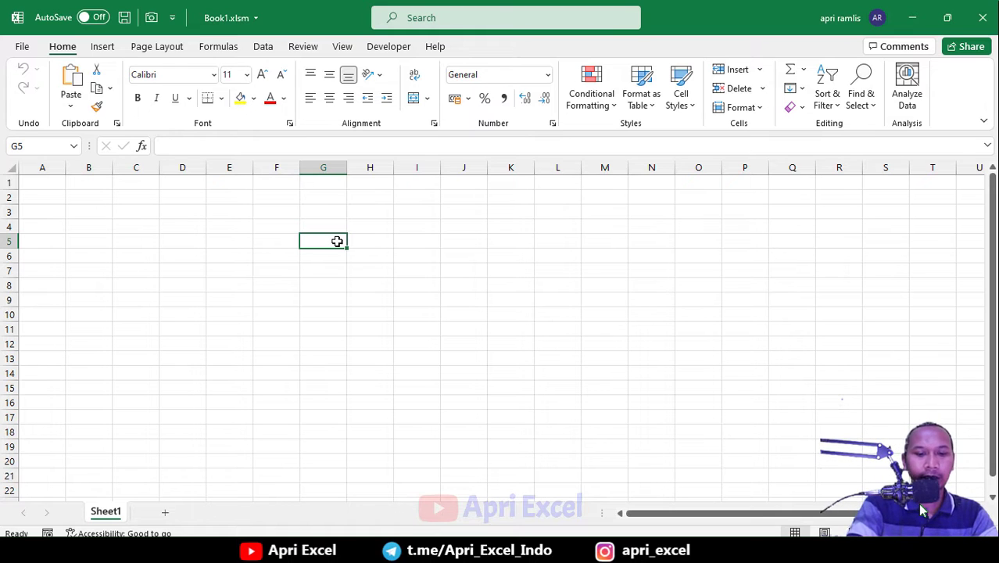
pyautogui.hotkey('alt', 'F11')
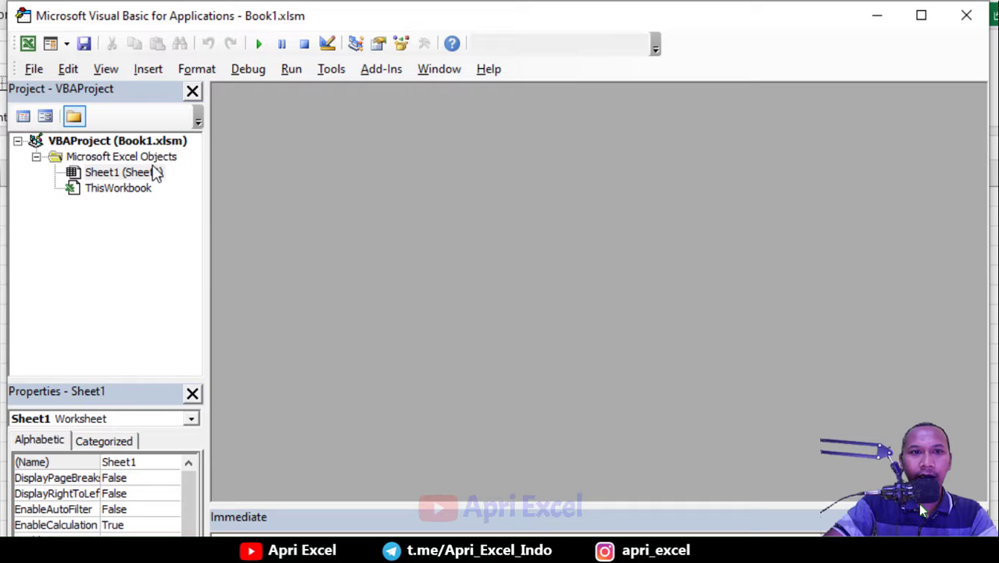
# Open the Sheet1 and ThisWorkbook code windows, arranged as floating windows.
pyautogui.doubleClick(118, 173)
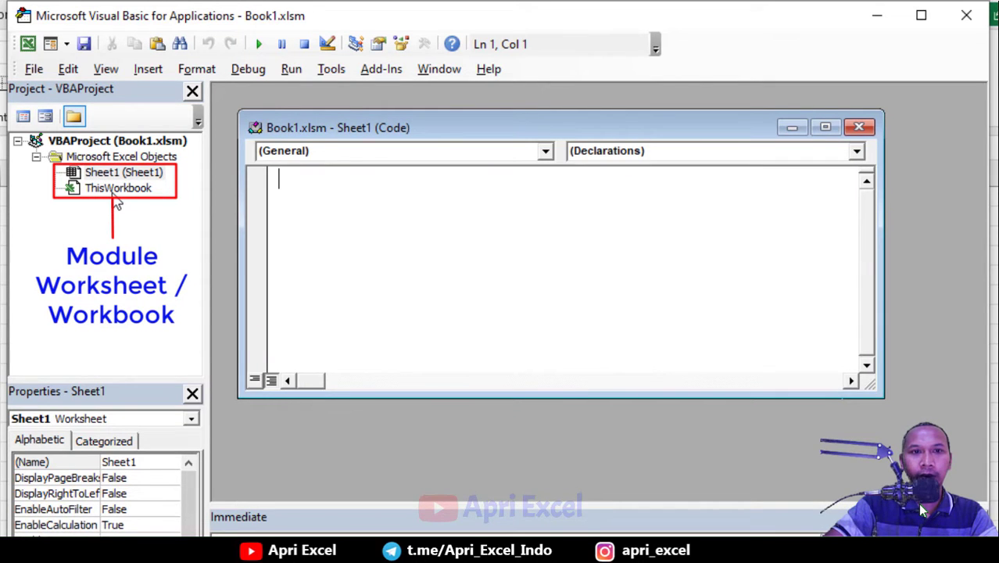
pyautogui.click(827, 128)
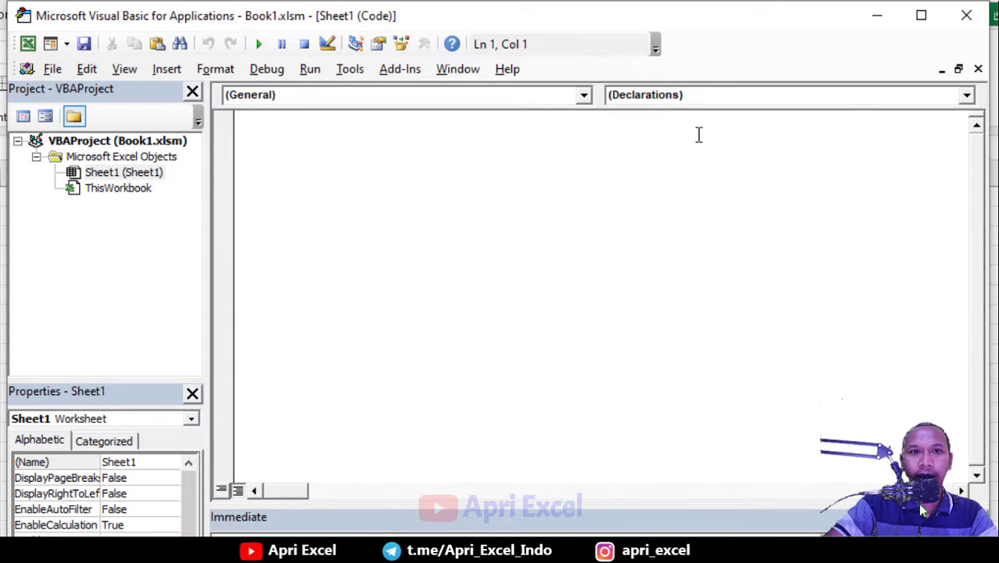
pyautogui.doubleClick(119, 191)
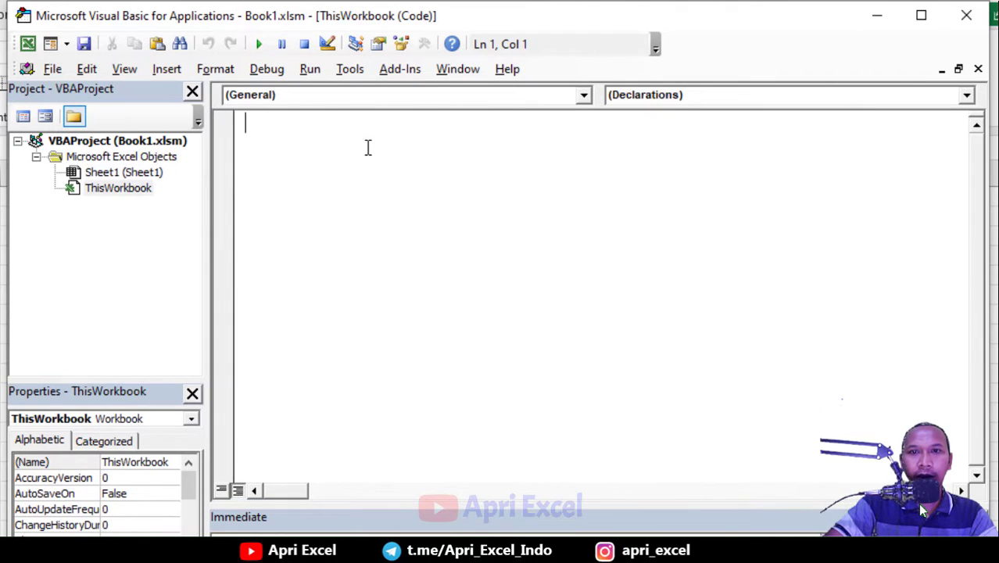
pyautogui.doubleClick(121, 173)
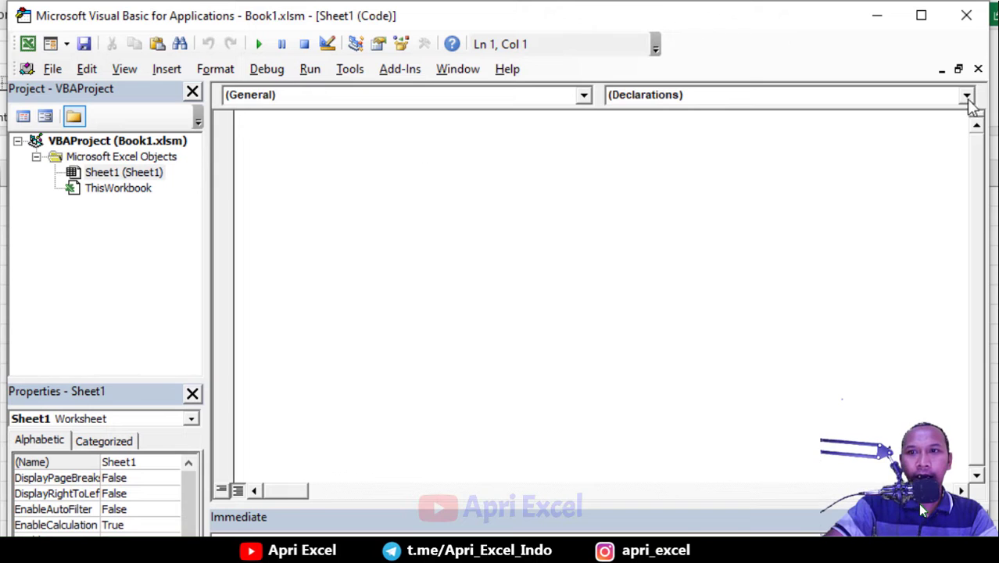
pyautogui.click(958, 69)
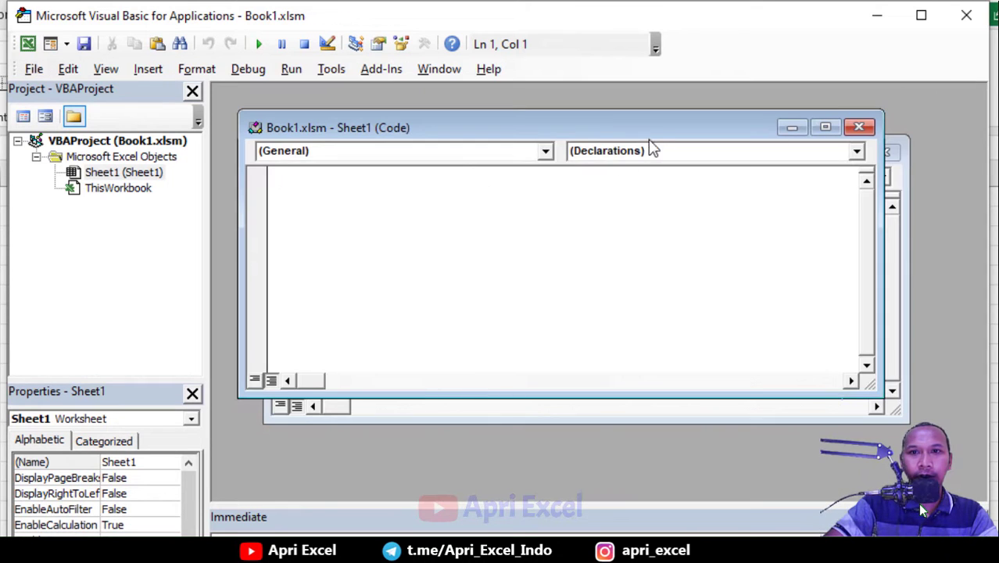
pyautogui.moveTo(652, 132); pyautogui.dragTo(637, 119)
pyautogui.doubleClick(148, 173)
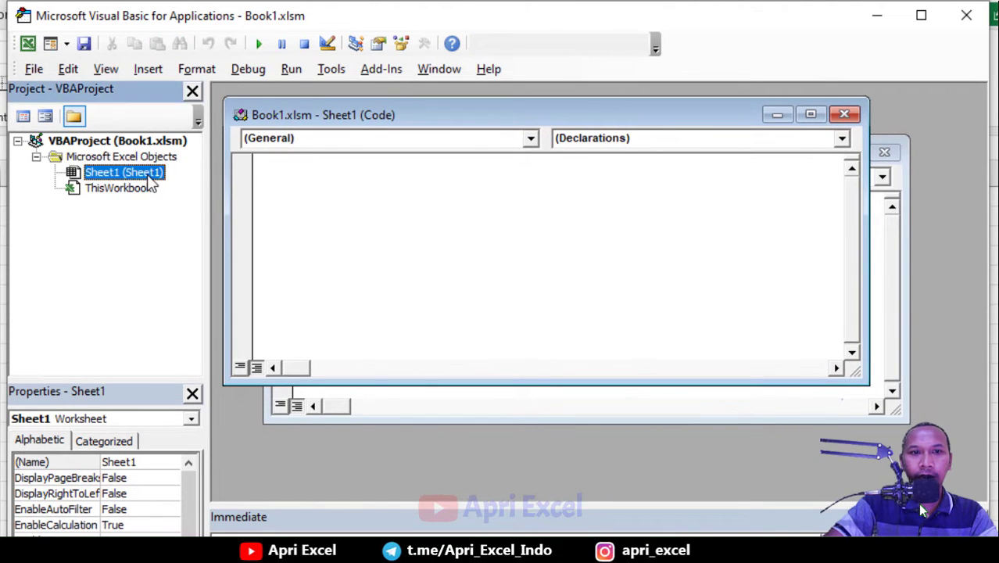
pyautogui.doubleClick(117, 189)
# Add a new worksheet Sheet2 in Excel, then select Sheet2 in the VBA project.
pyautogui.click(921, 15)
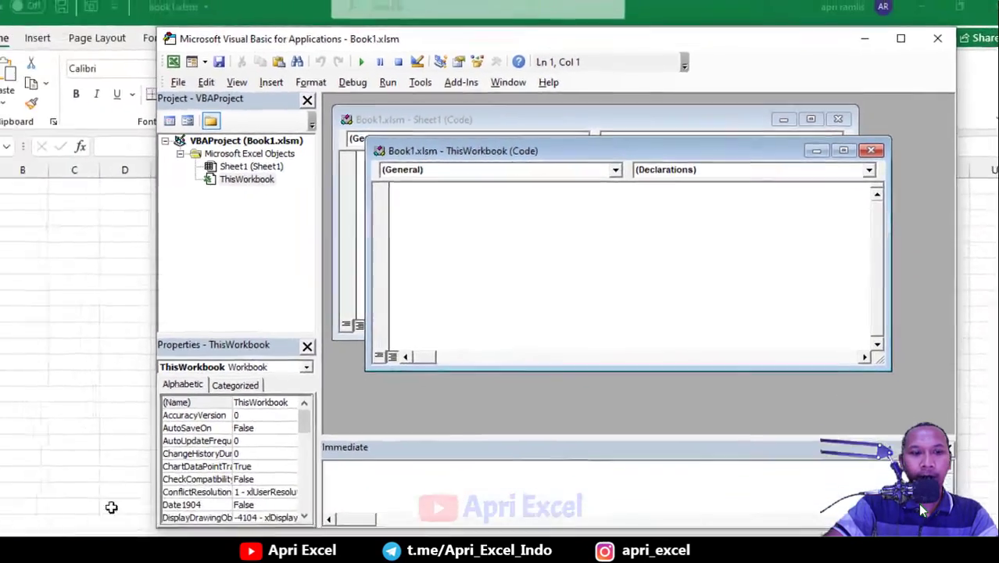
pyautogui.click(162, 516)
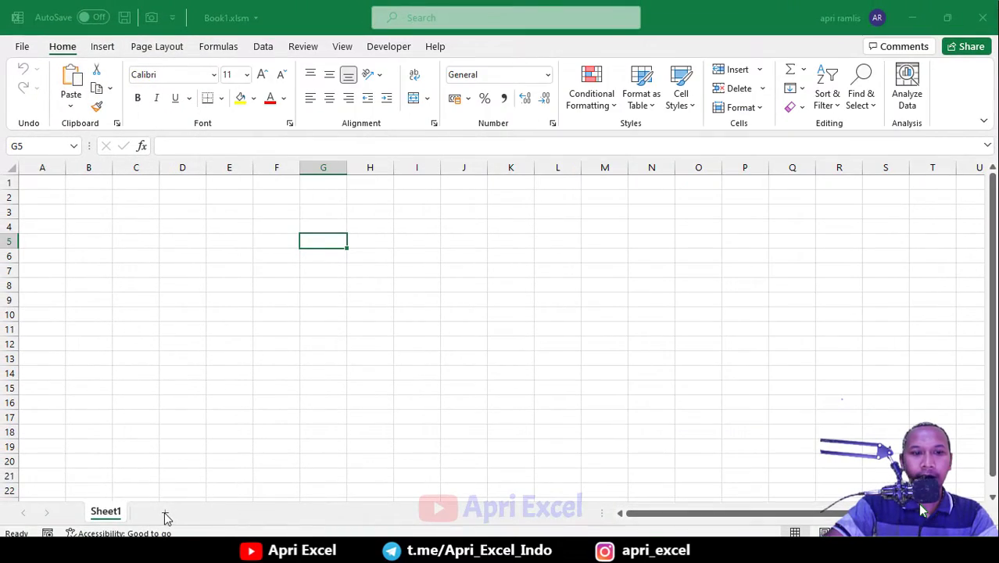
pyautogui.click(164, 513)
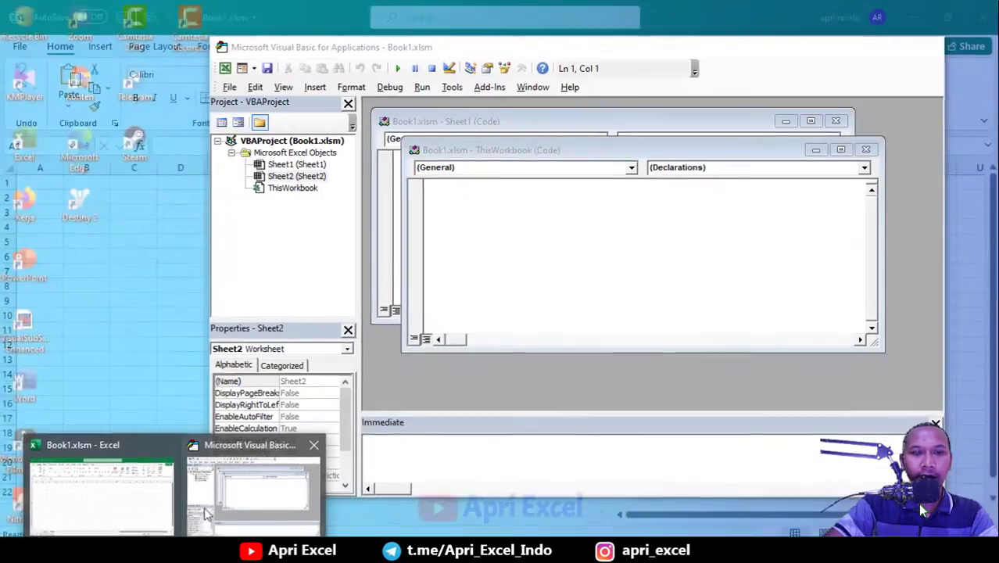
pyautogui.click(258, 480)
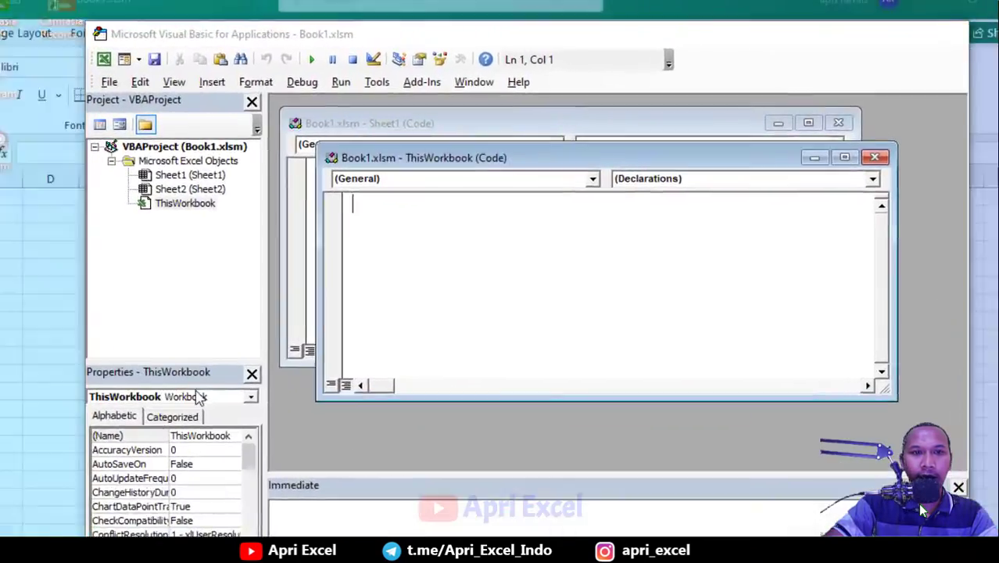
pyautogui.click(132, 199)
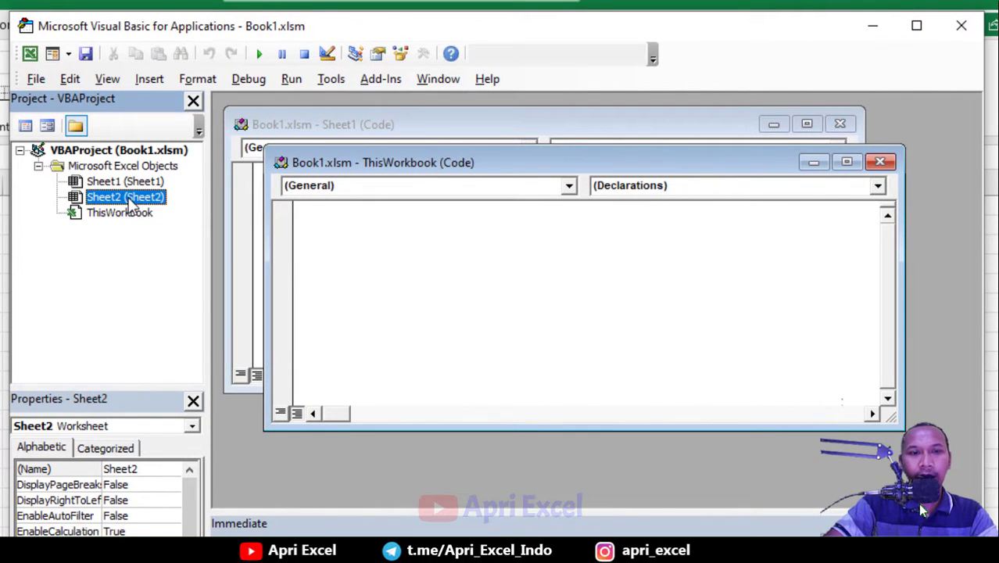
# Open the Sheet2 code window from its context menu.
pyautogui.rightClick(131, 201)
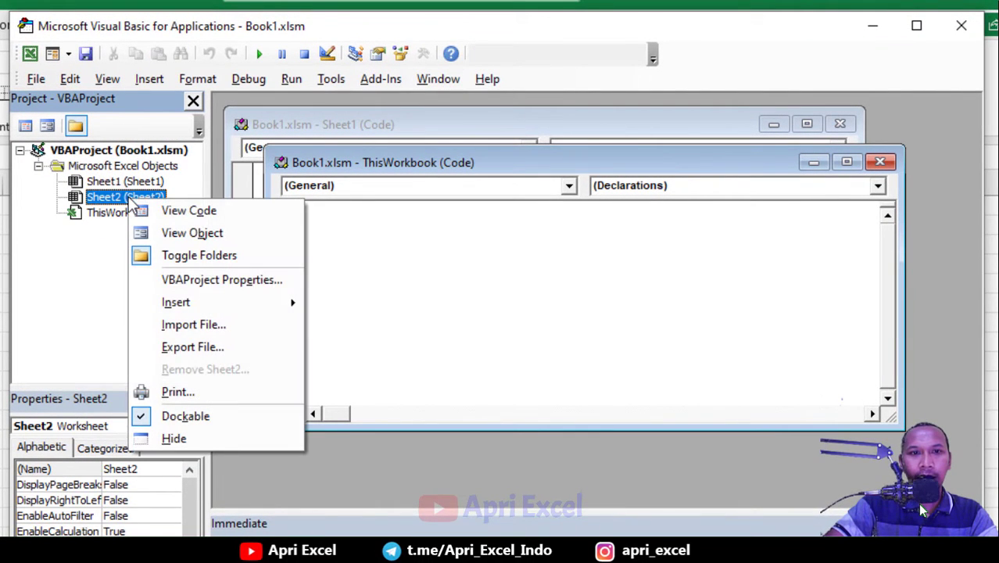
pyautogui.click(171, 213)
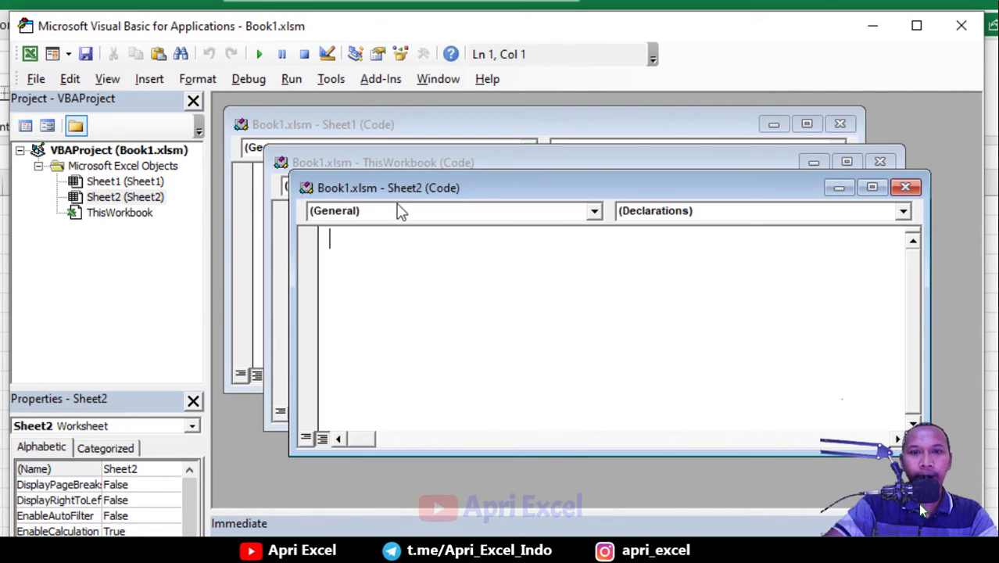
pyautogui.moveTo(441, 190); pyautogui.dragTo(419, 207)
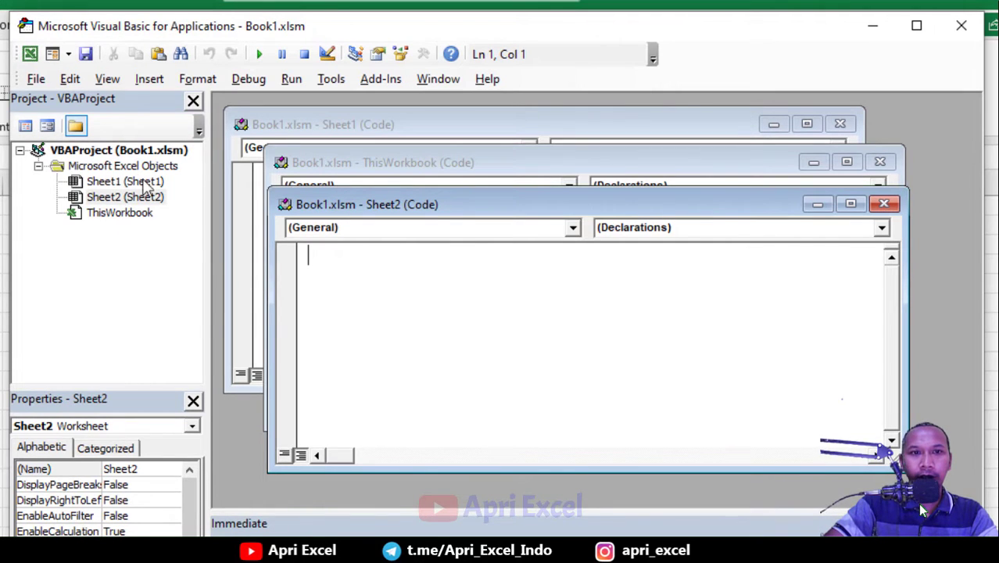
# Insert a new UserForm1, hide the Toolbox, and select UserForm1 in the project.
pyautogui.rightClick(123, 167)
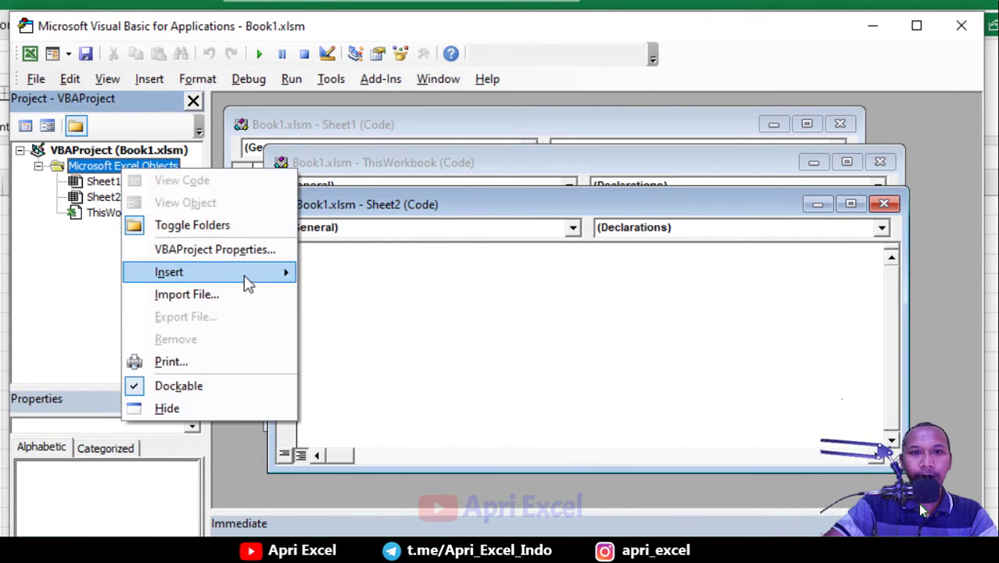
pyautogui.moveTo(246, 275)
pyautogui.click(338, 275)
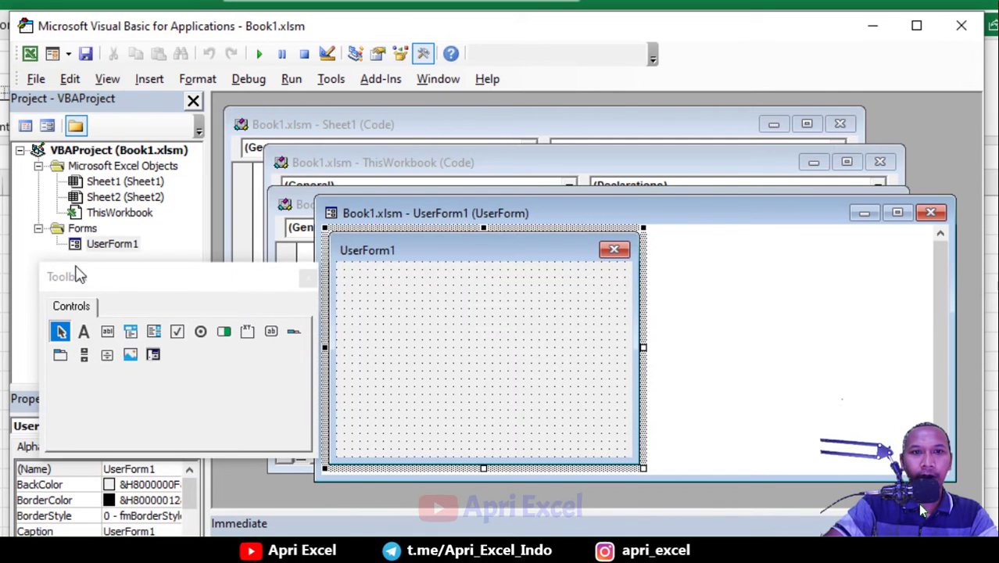
pyautogui.click(308, 280)
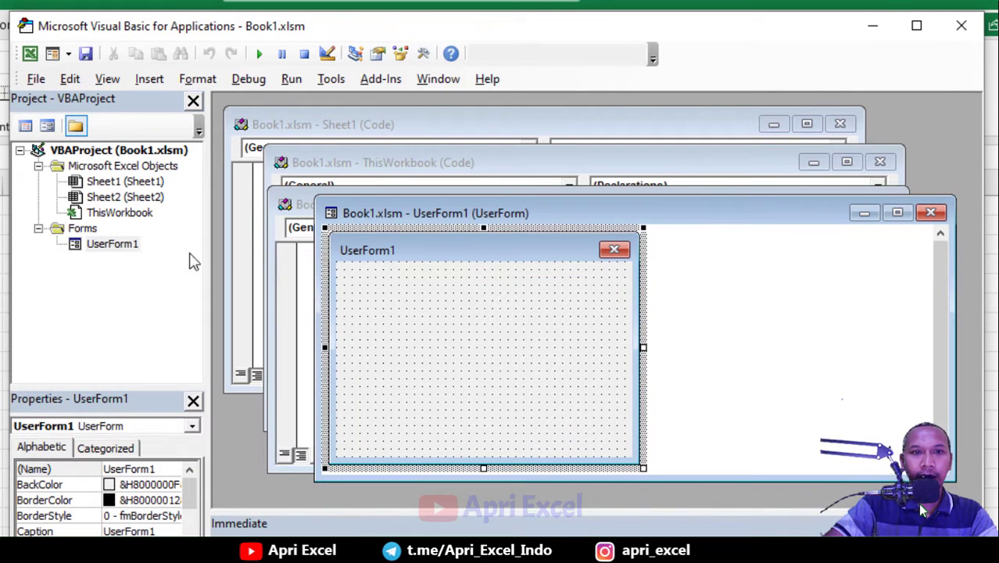
pyautogui.click(102, 242)
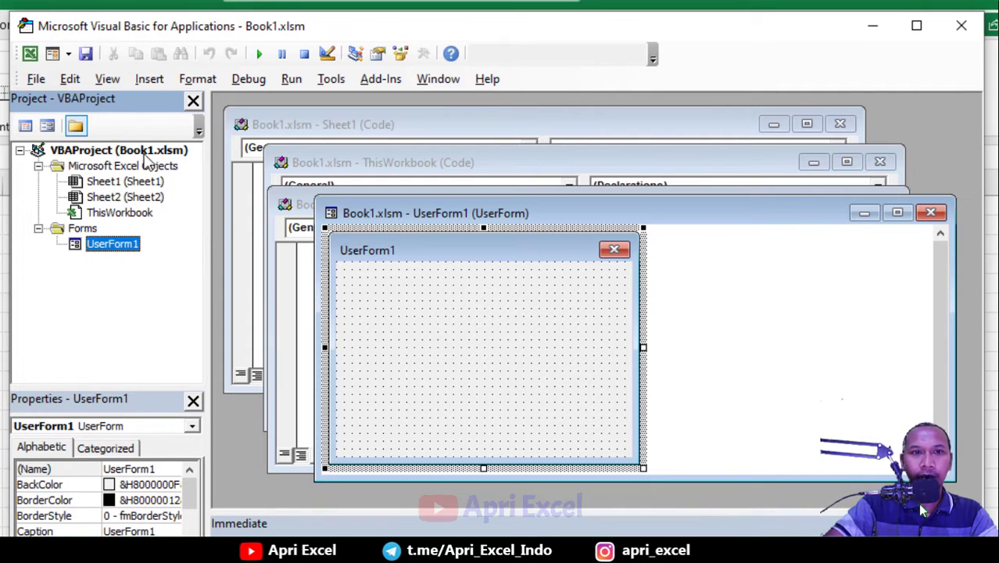
# Insert a standard module Module1 and place the cursor in its code window.
pyautogui.rightClick(102, 166)
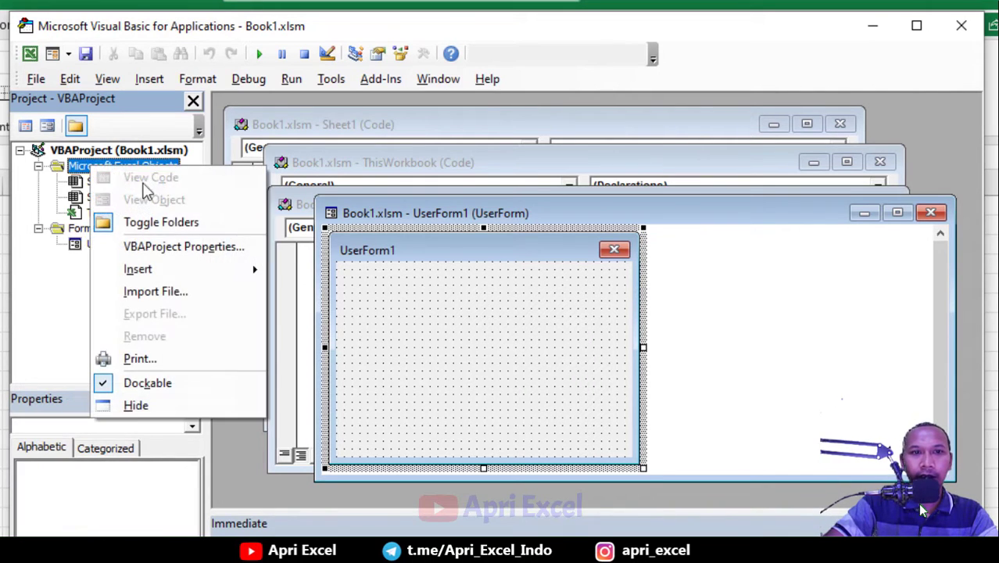
pyautogui.moveTo(247, 269)
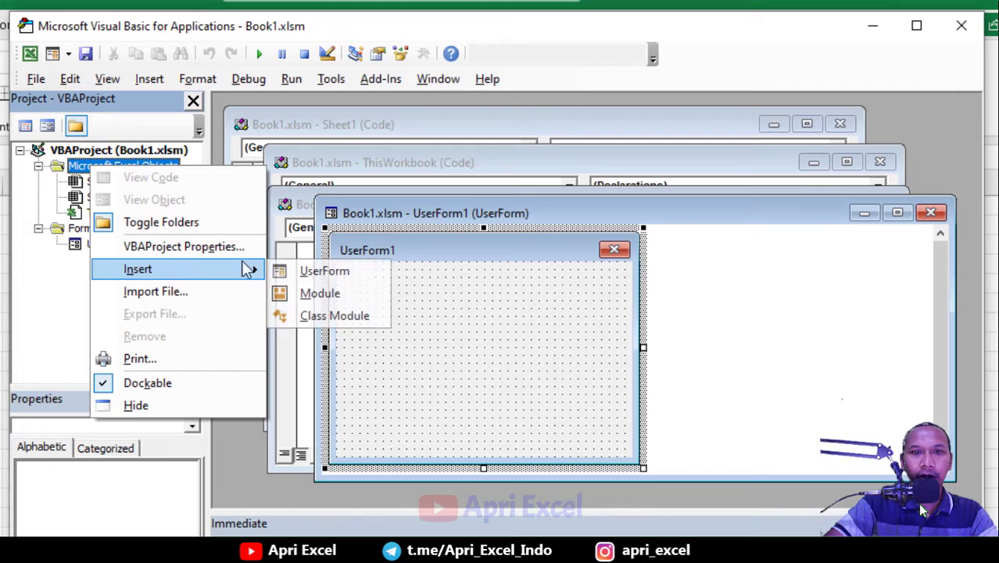
pyautogui.click(315, 294)
pyautogui.click(109, 280)
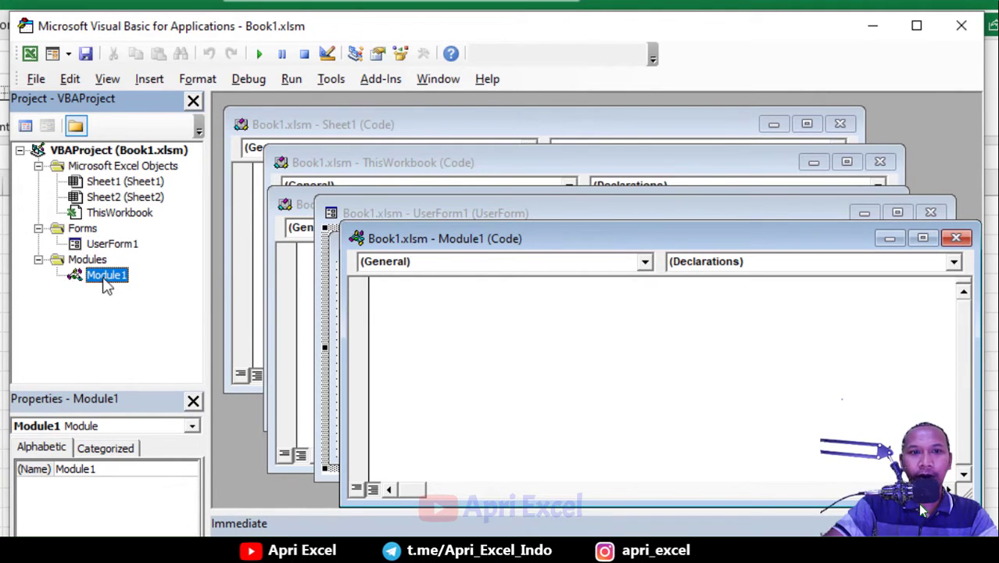
pyautogui.click(520, 232)
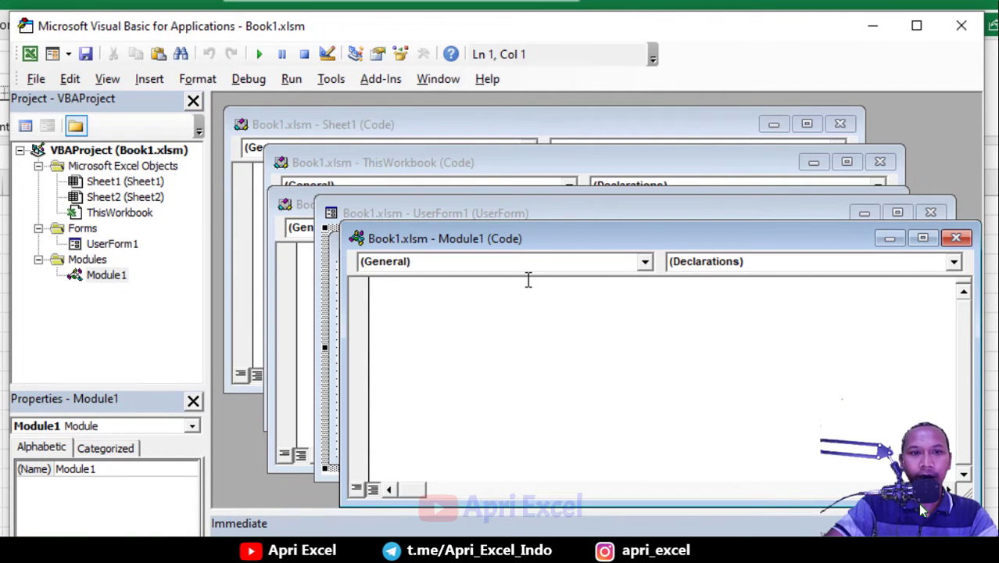
# Insert a class module Class1 into the project.
pyautogui.rightClick(79, 168)
pyautogui.moveTo(195, 270)
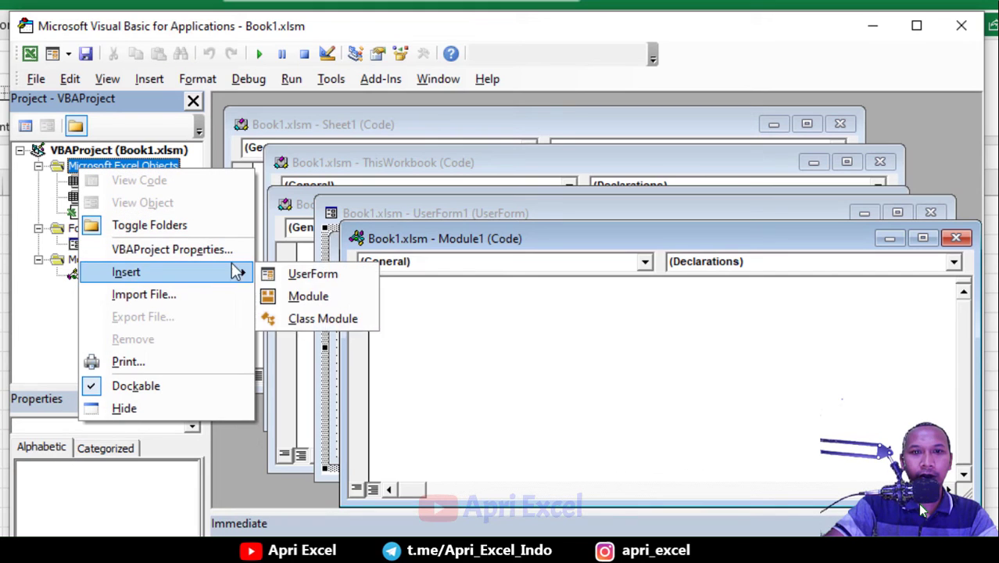
pyautogui.click(329, 321)
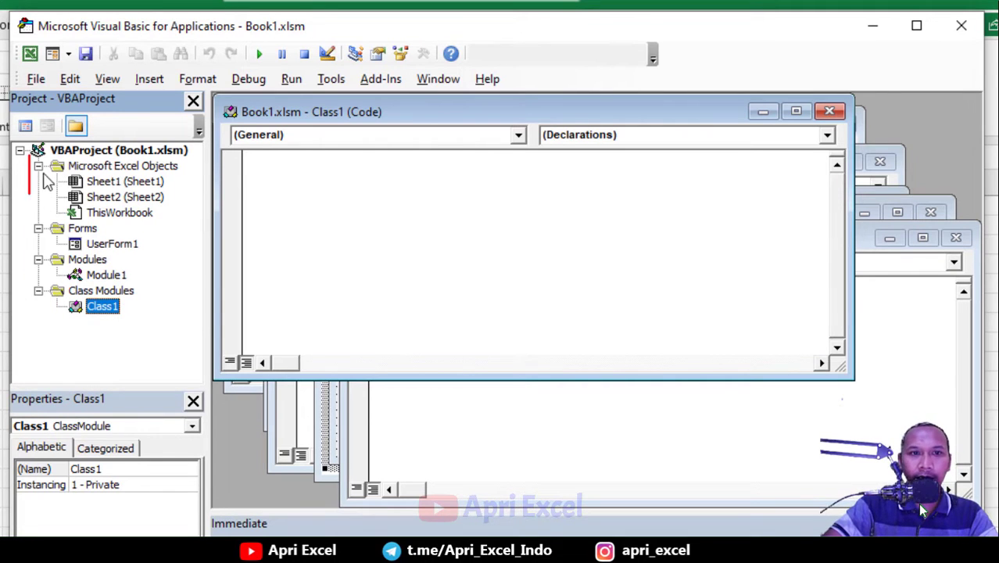
# Browse the Microsoft Excel Objects, Forms, Modules and Class Modules folders in the Project Explorer.
pyautogui.click(78, 167)
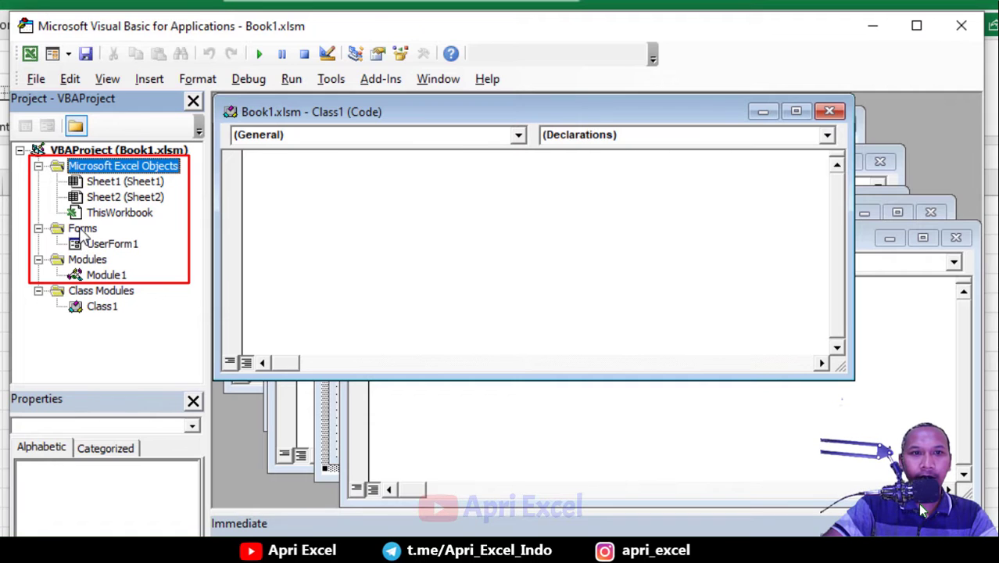
pyautogui.click(82, 229)
pyautogui.click(87, 263)
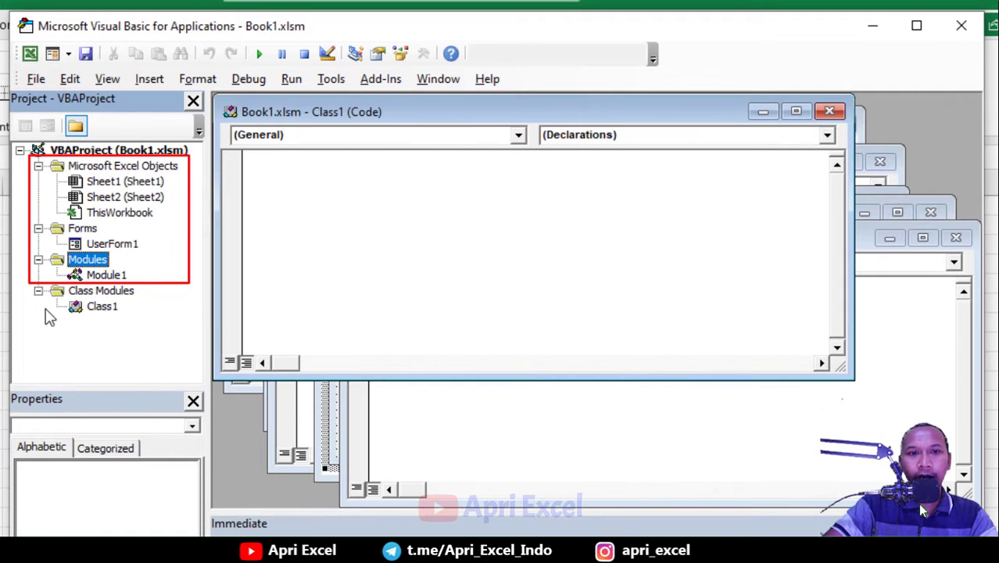
pyautogui.doubleClick(82, 261)
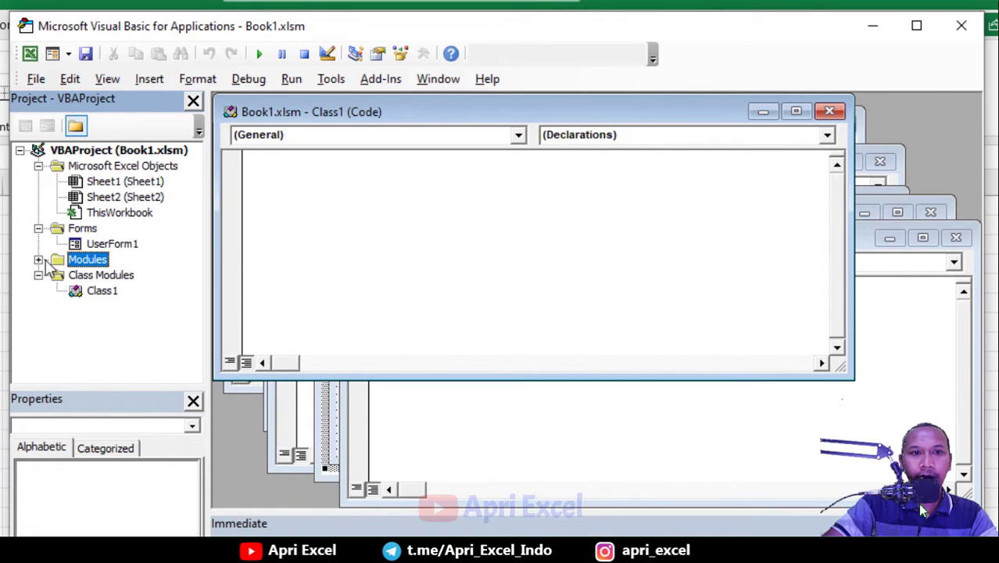
pyautogui.click(38, 259)
pyautogui.click(97, 275)
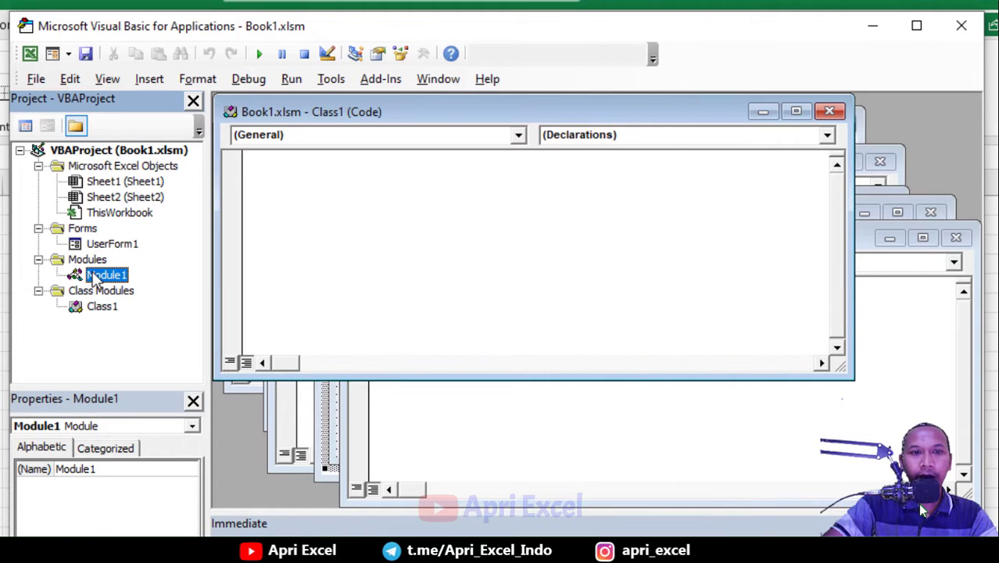
pyautogui.click(105, 168)
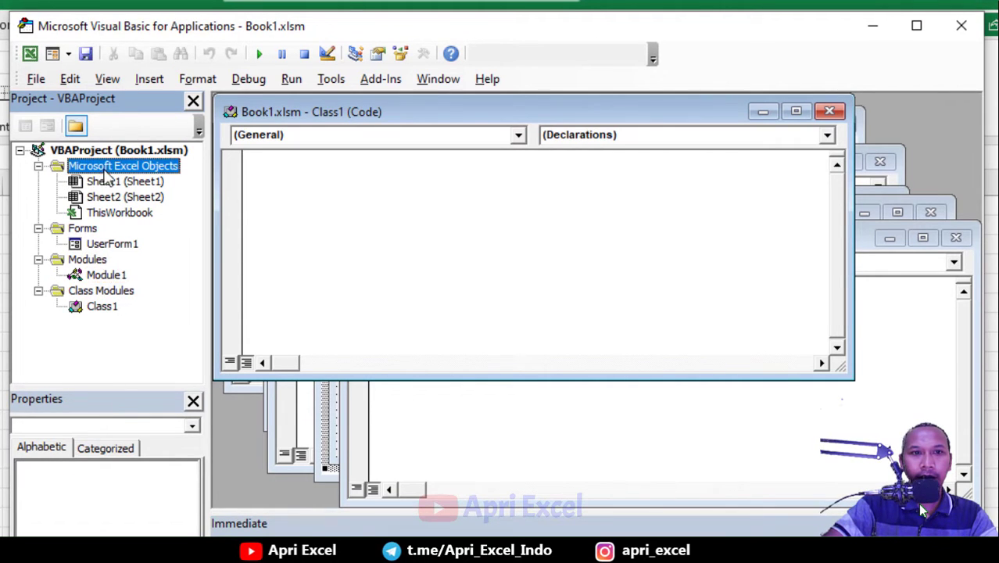
pyautogui.click(90, 229)
pyautogui.click(83, 295)
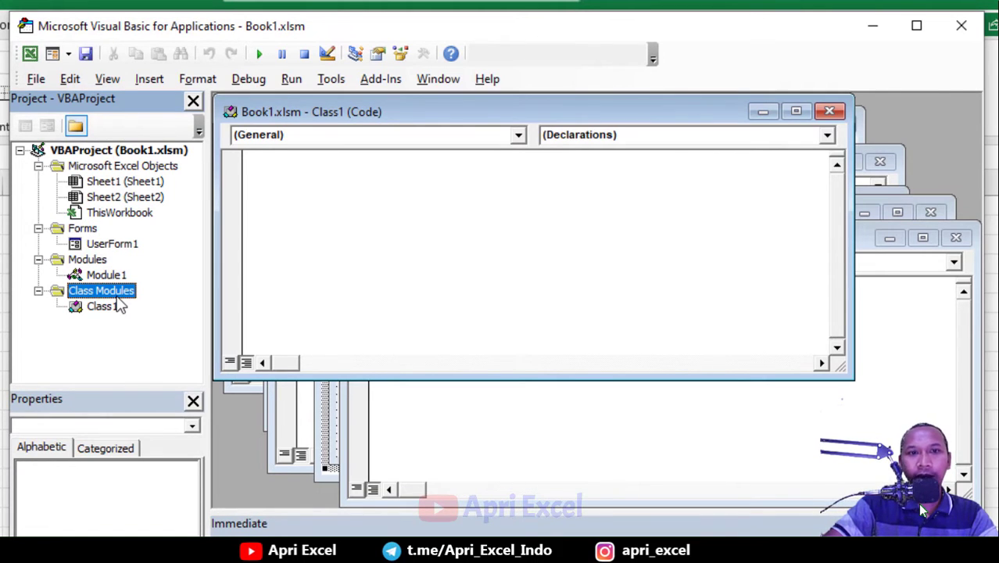
# Open the UserForm1 designer and Class1 code, then bring Module1's code window to the front.
pyautogui.doubleClick(102, 248)
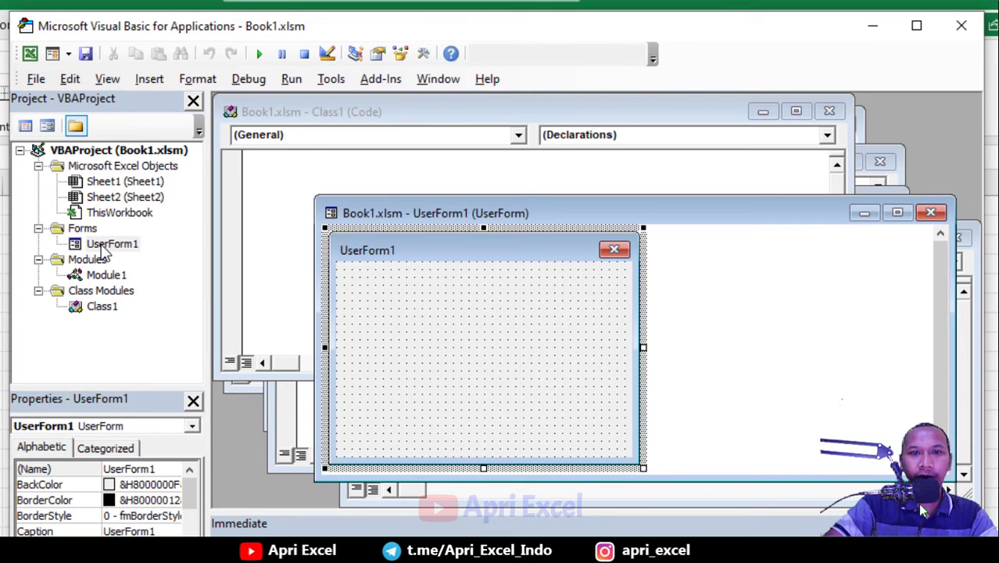
pyautogui.click(102, 198)
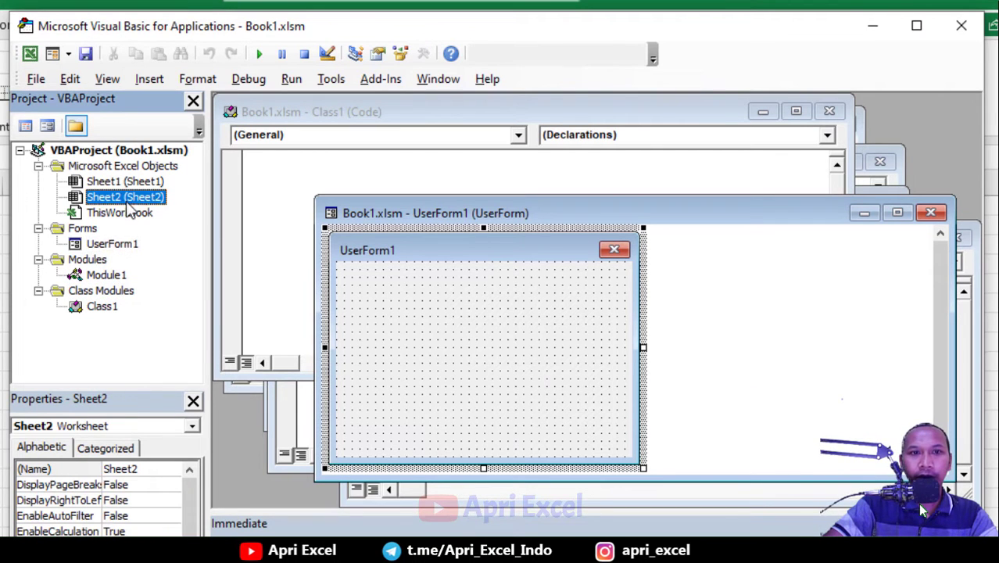
pyautogui.click(117, 215)
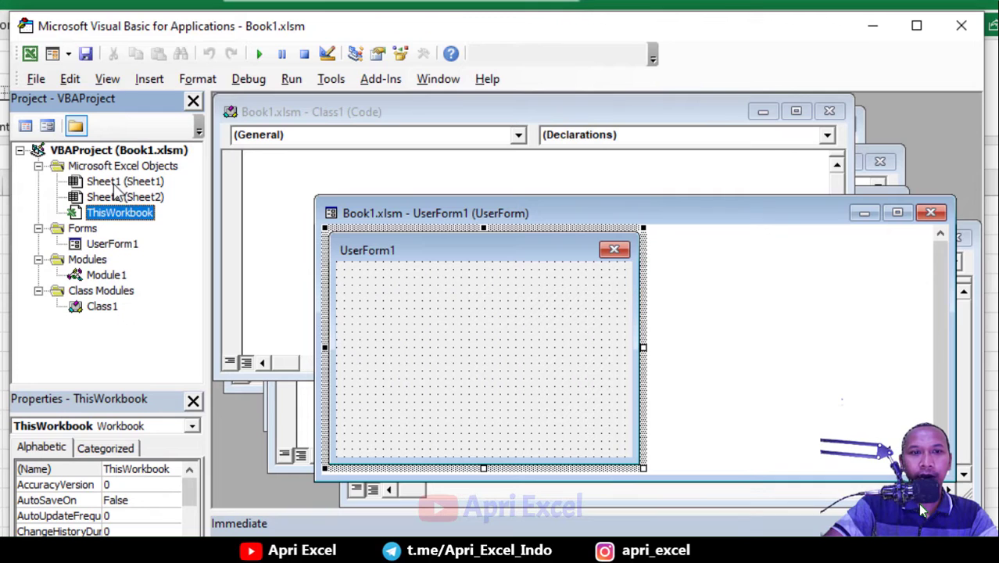
pyautogui.click(107, 309)
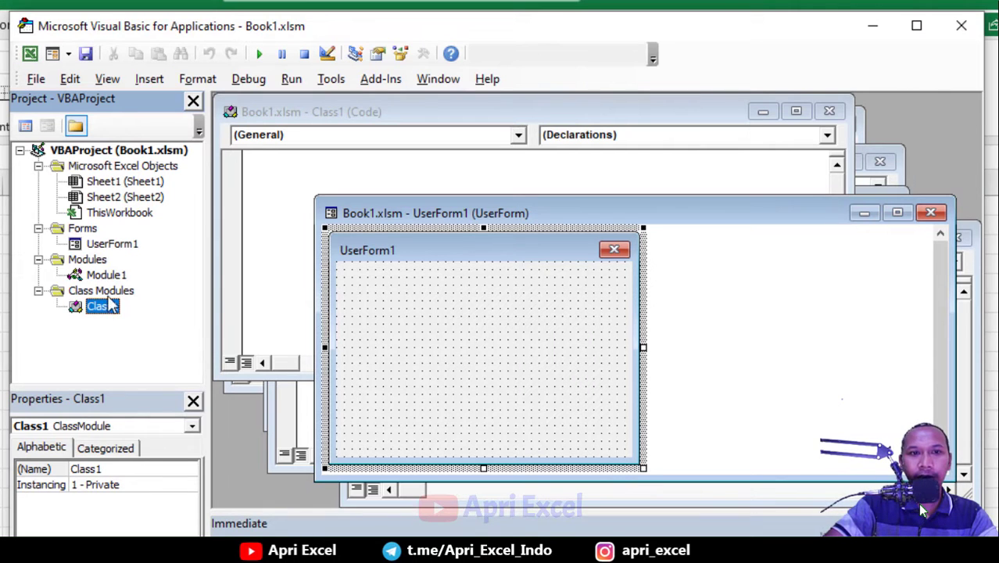
pyautogui.doubleClick(105, 307)
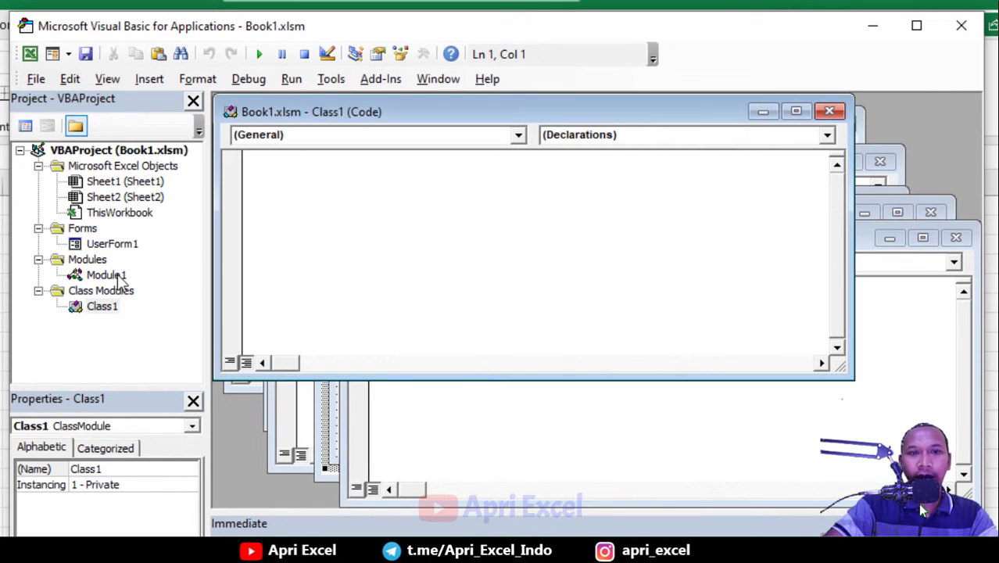
pyautogui.doubleClick(105, 276)
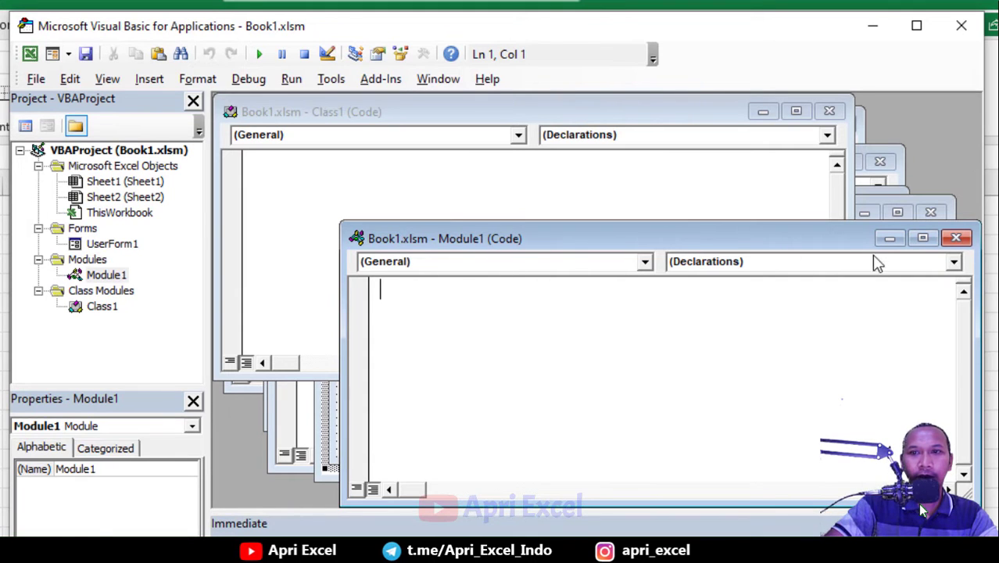
# Maximize Module1 and enter Public Sub apriexcel(), letting VBA add End Sub.
pyautogui.click(923, 238)
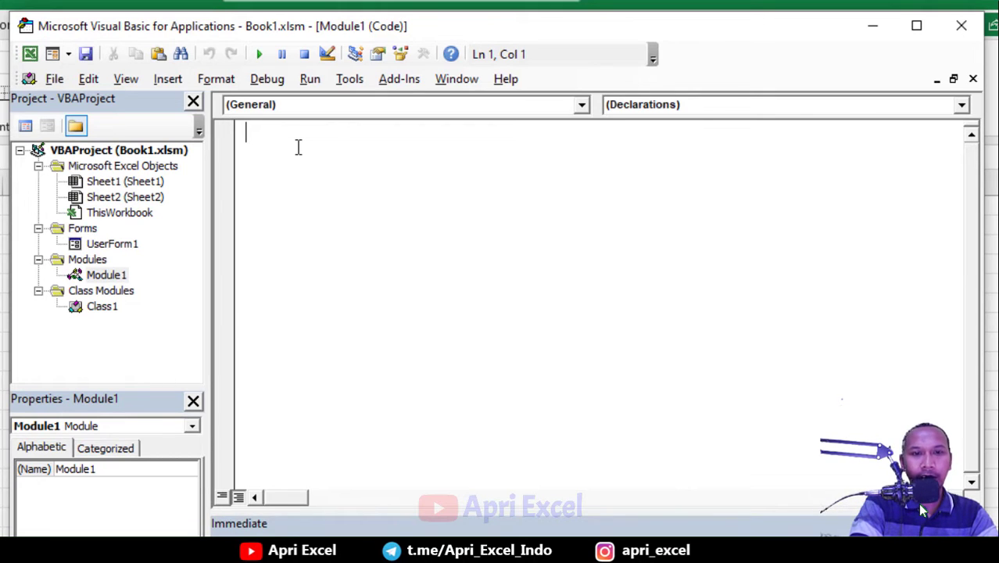
pyautogui.write('pub')
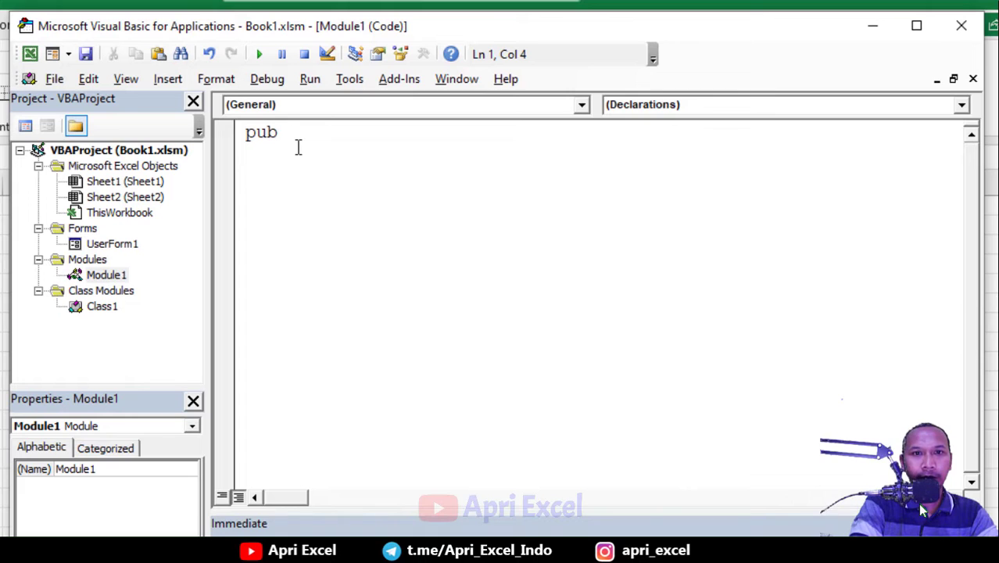
pyautogui.write('lic sub')
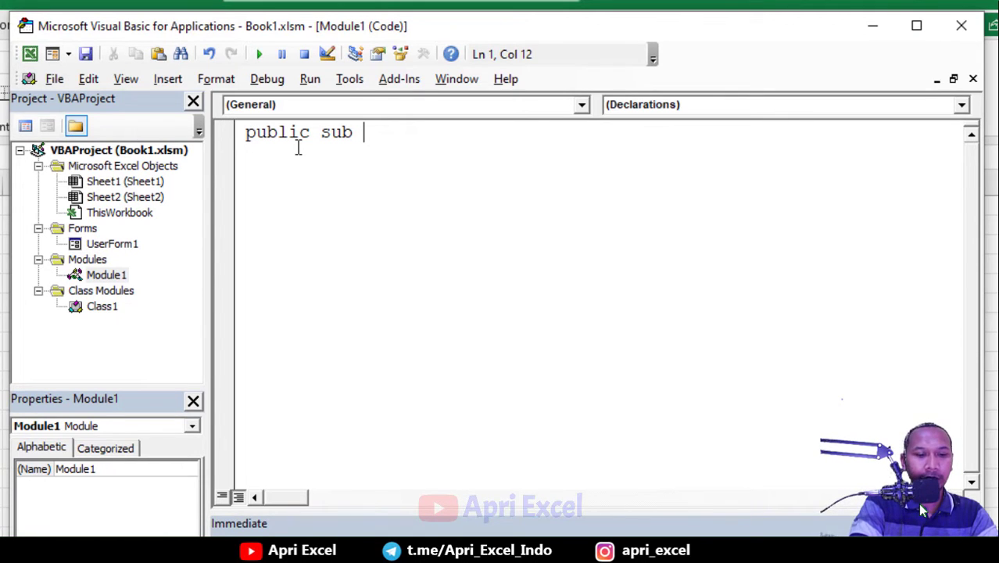
pyautogui.write('apriexce')
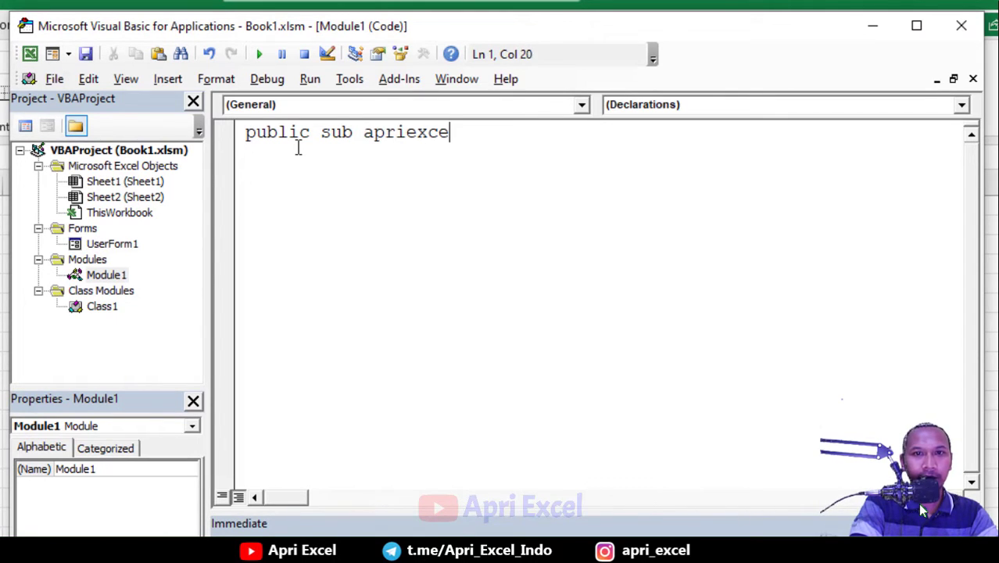
pyautogui.press('BackSpace')
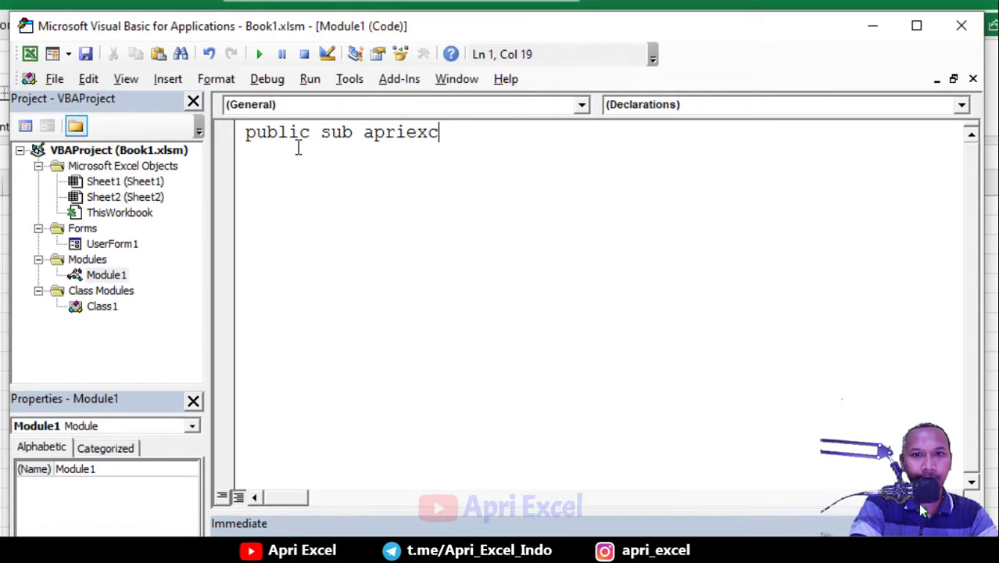
pyautogui.write('e(')
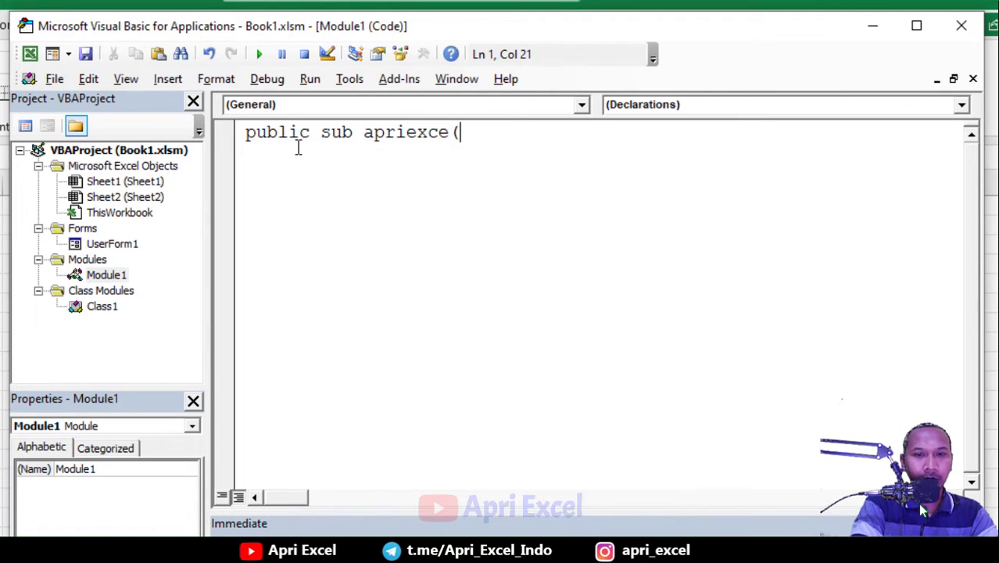
pyautogui.write(')')
pyautogui.press('BackSpace')
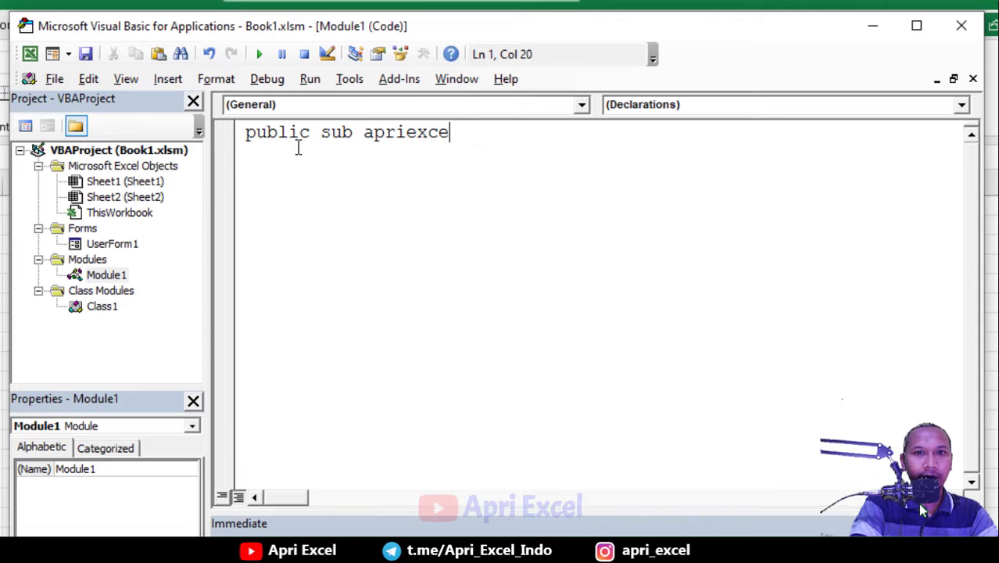
pyautogui.write('l()')
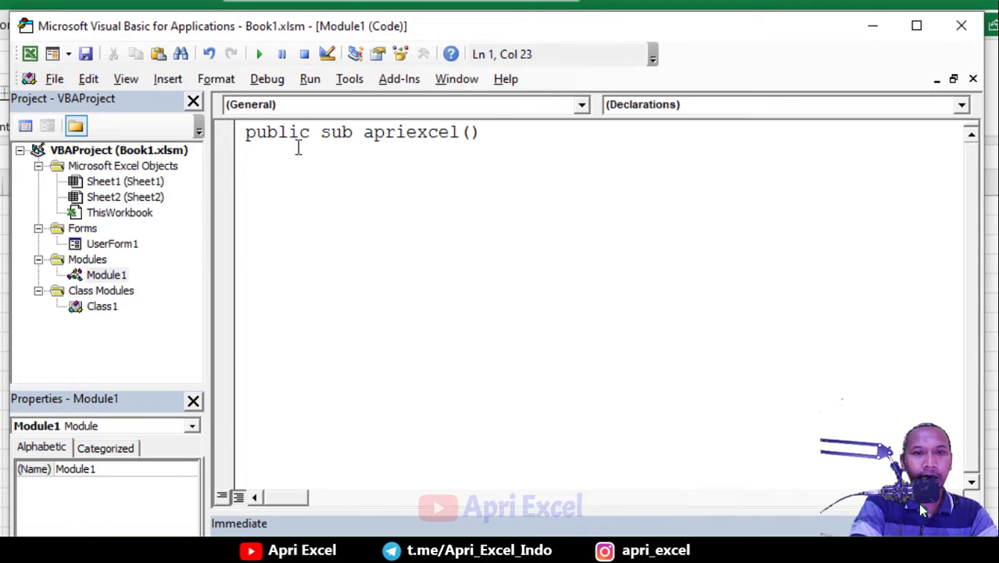
pyautogui.press('Return')
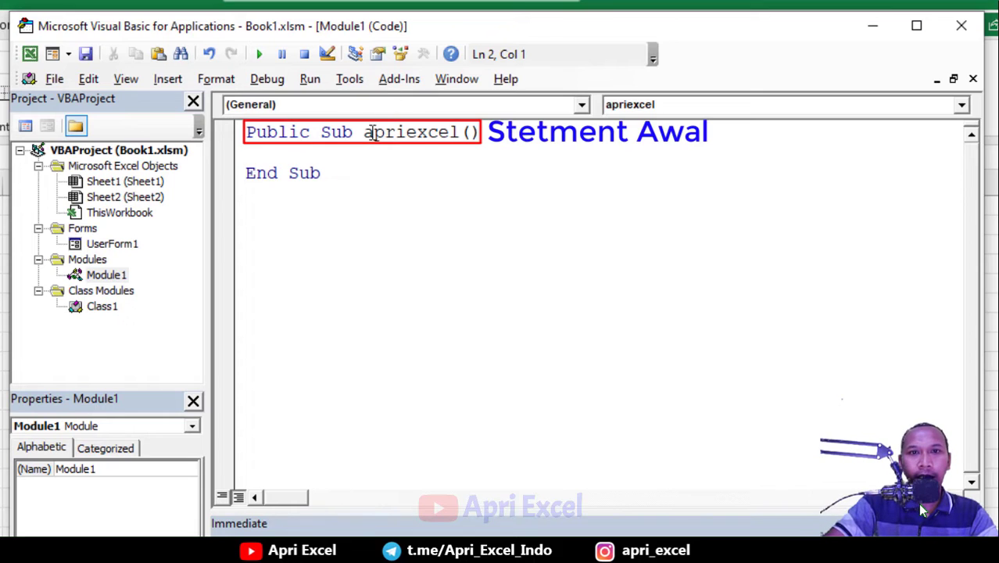
pyautogui.moveTo(495, 134); pyautogui.dragTo(244, 133)
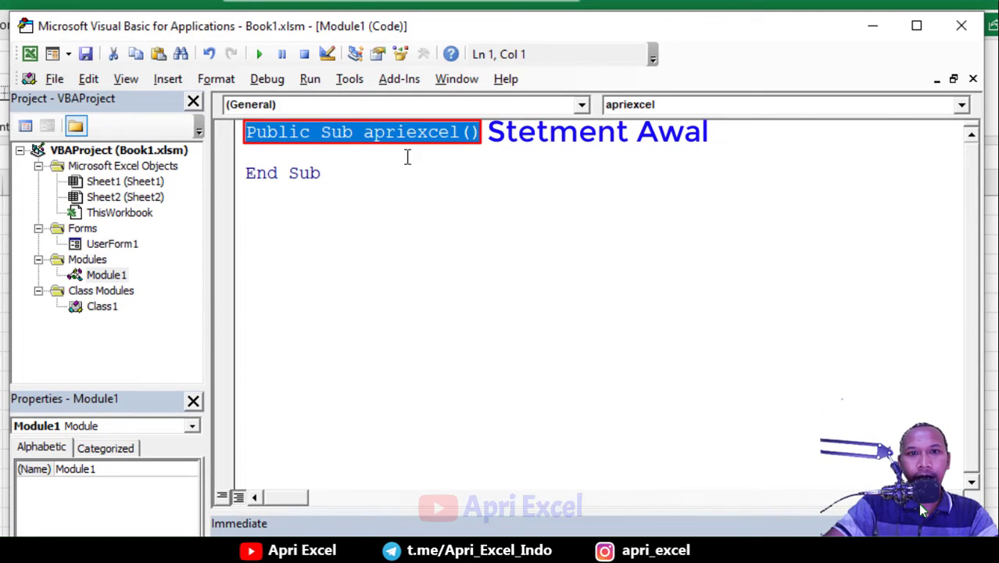
pyautogui.click(322, 134)
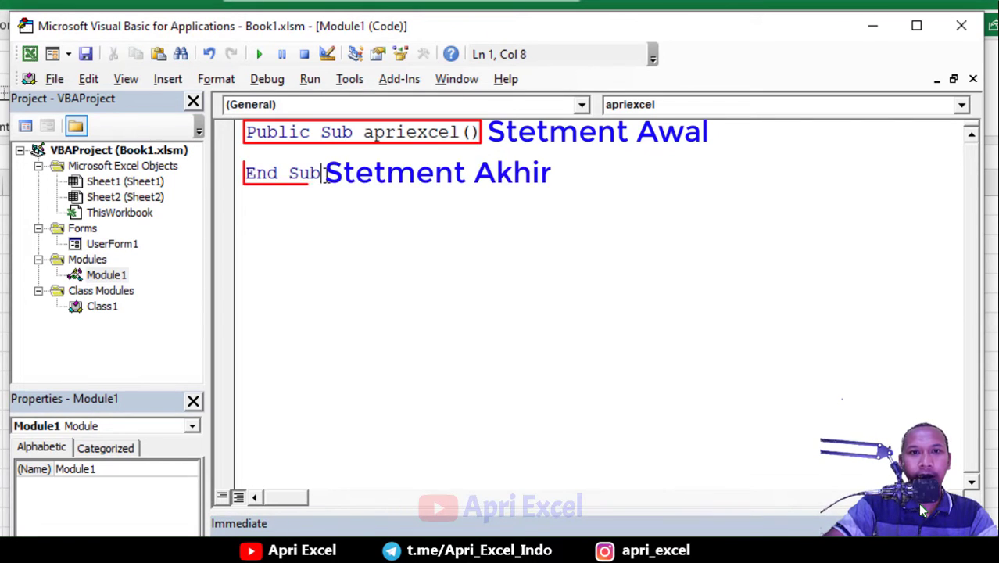
pyautogui.moveTo(322, 173); pyautogui.dragTo(247, 176)
pyautogui.click(269, 156)
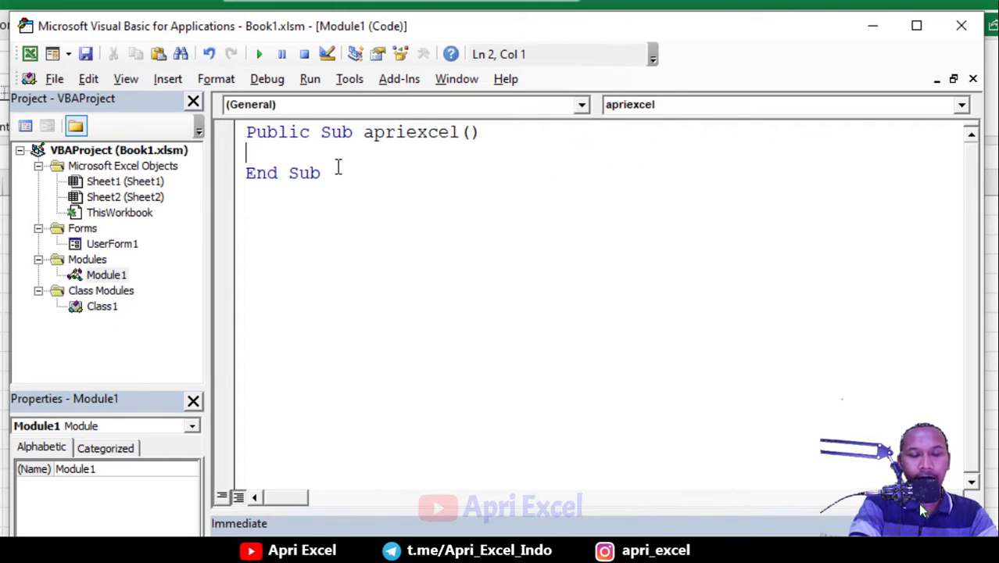
# Add the line MsgBox "Belajar Excel Awal" inside apriexcel.
pyautogui.write('msgbox')
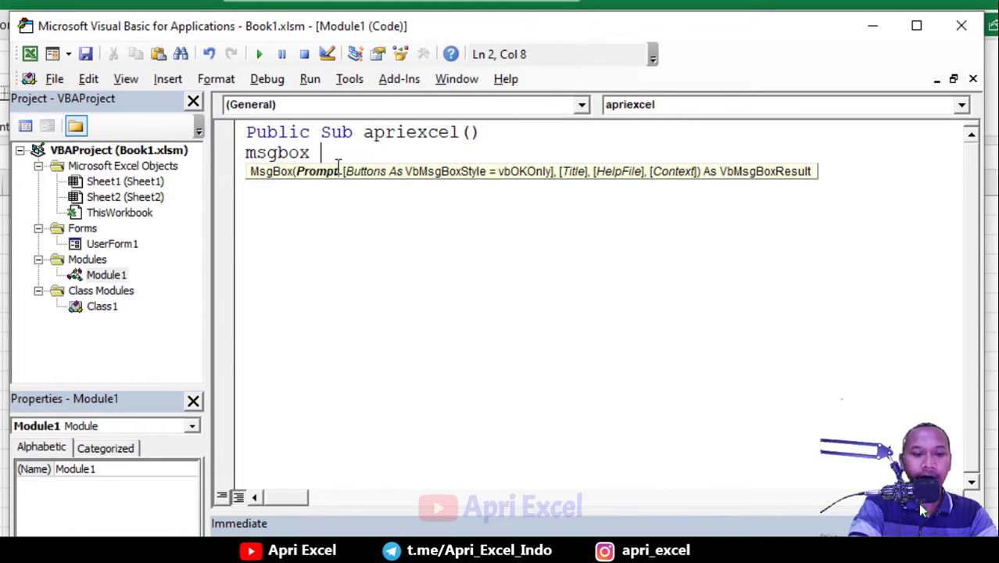
pyautogui.write('"')
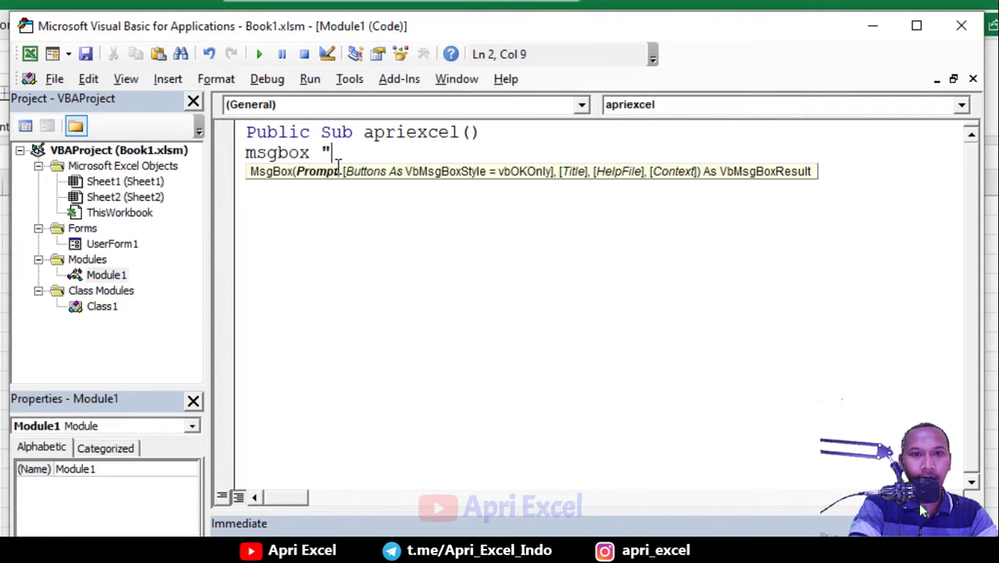
pyautogui.write('Belajar Exc')
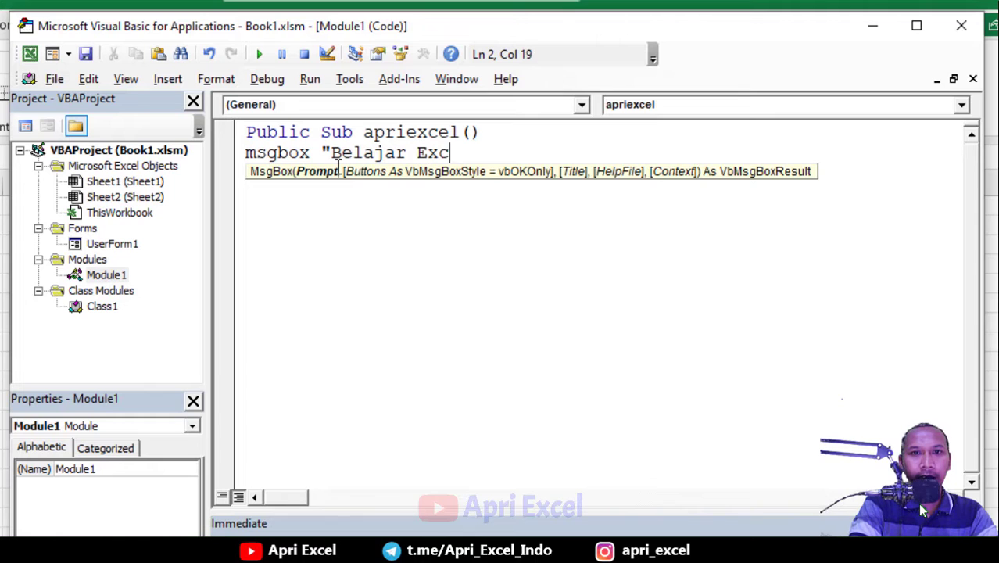
pyautogui.write('el A')
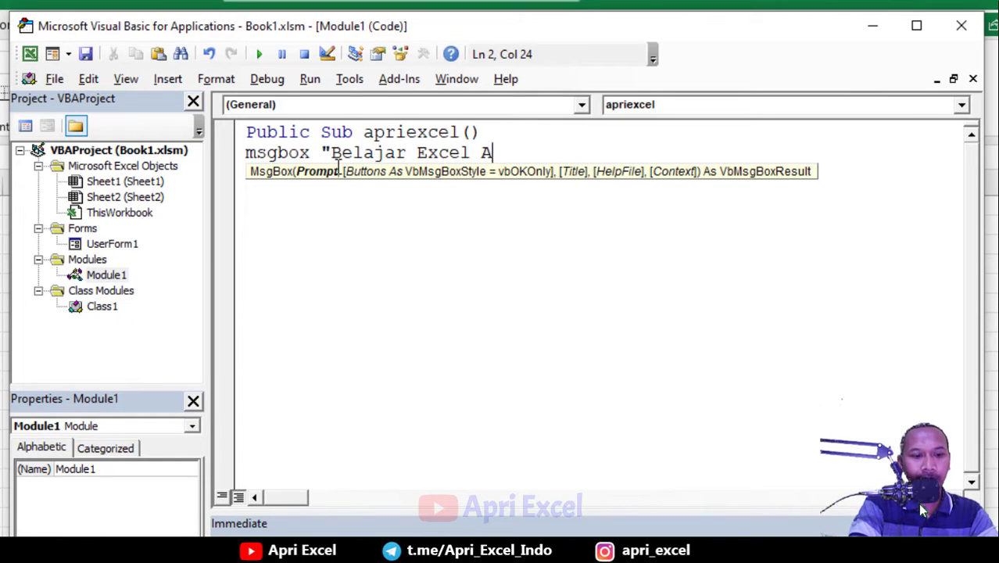
pyautogui.write('wal"')
pyautogui.click(401, 194)
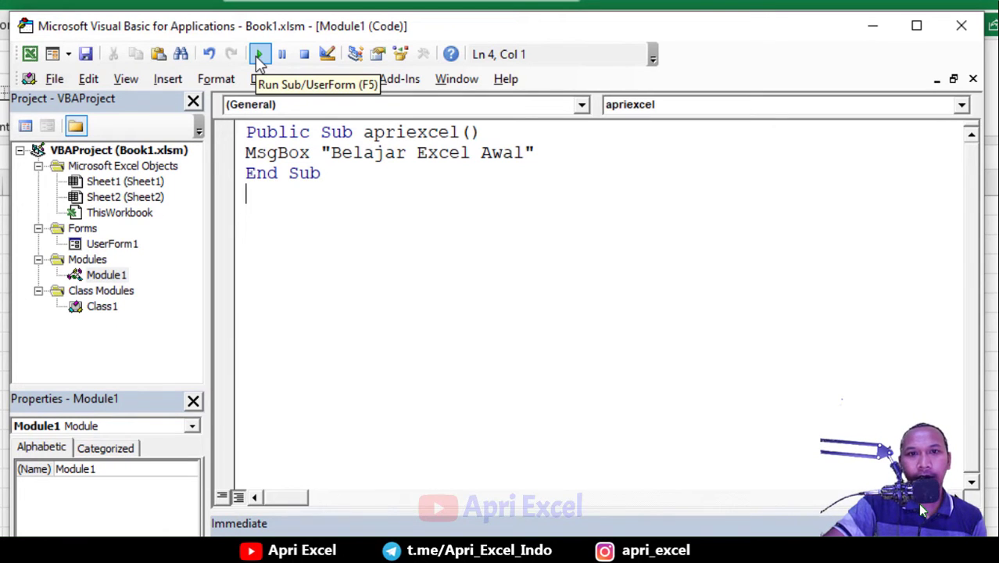
# Run the apriexcel macro from the Macros dialog and dismiss its "Belajar Excel Awal" message.
pyautogui.click(257, 54)
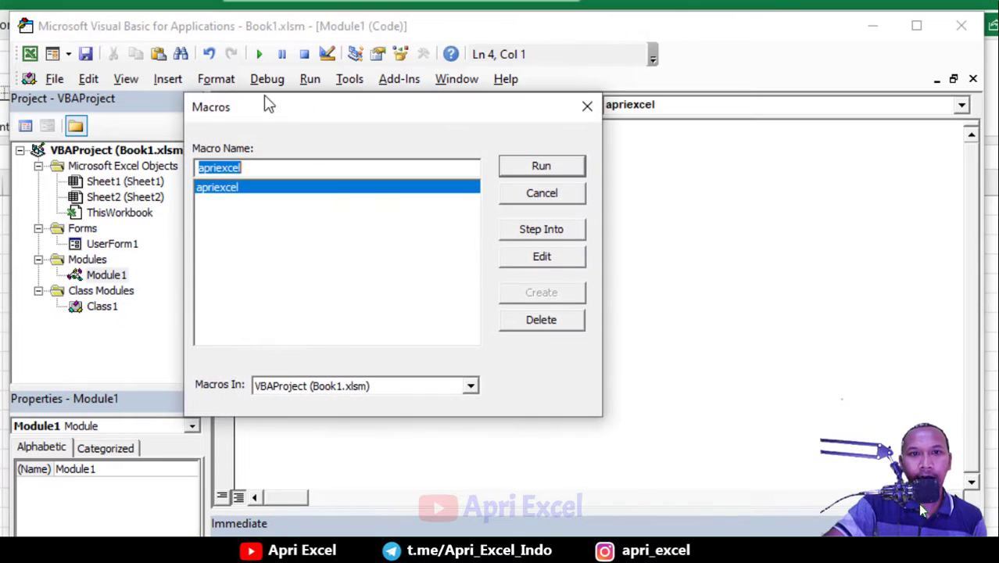
pyautogui.moveTo(388, 108); pyautogui.dragTo(236, 162)
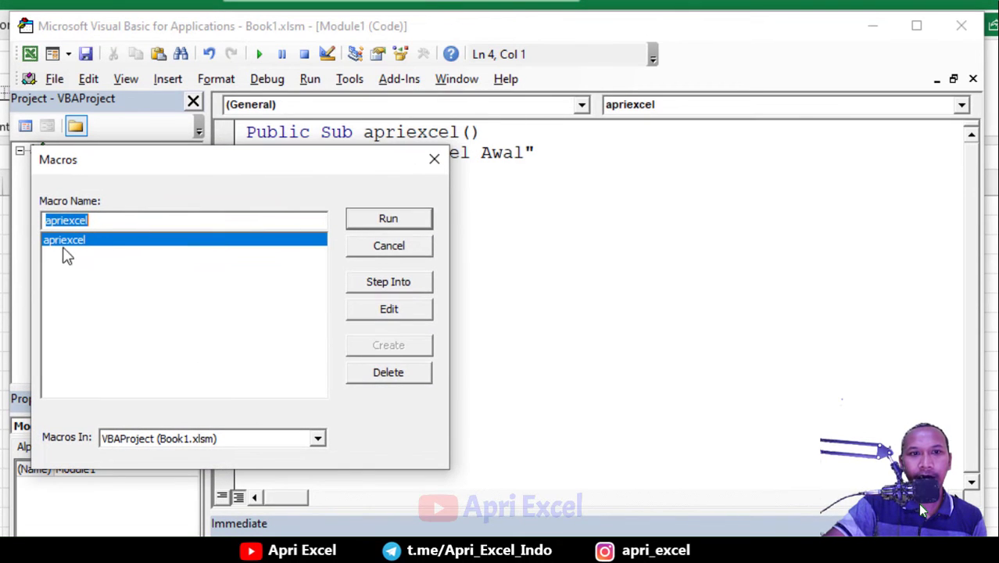
pyautogui.click(397, 220)
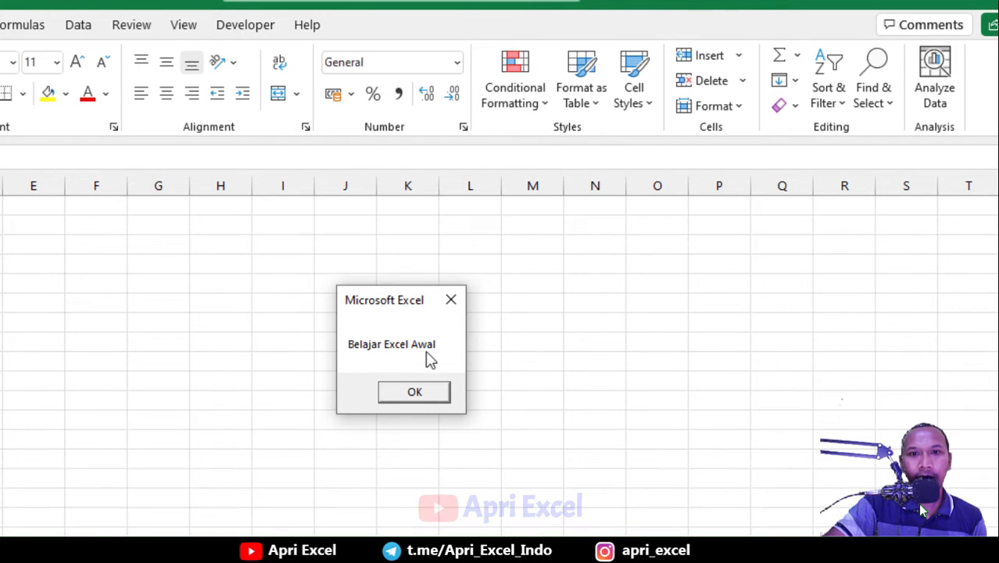
pyautogui.click(415, 394)
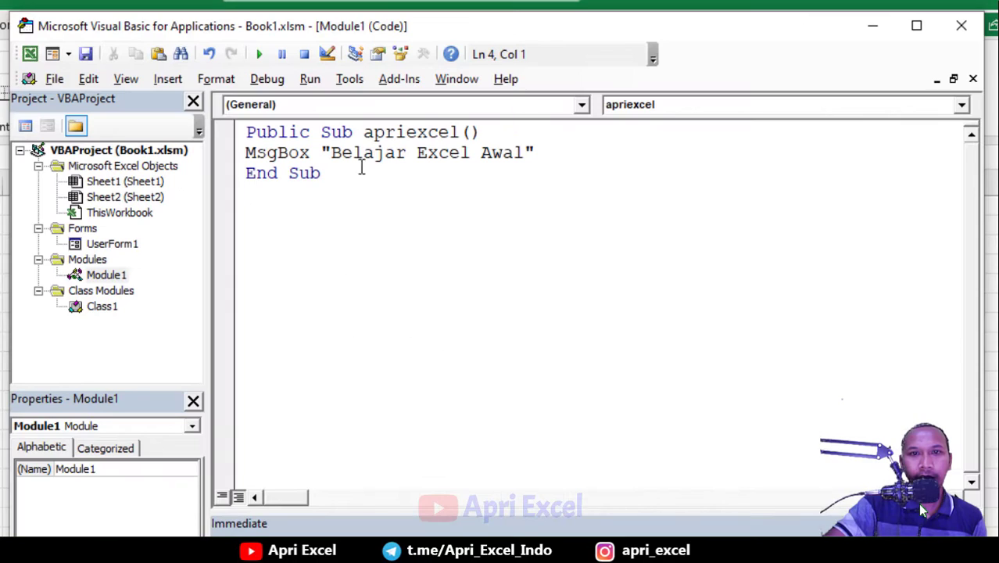
# Change the apriexcel declaration from Public to Private.
pyautogui.click(311, 133)
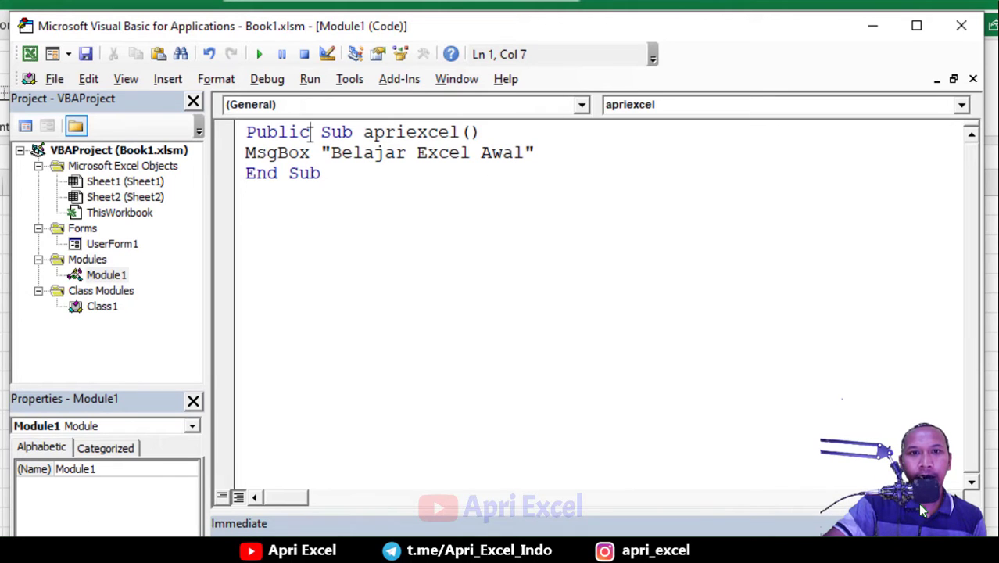
pyautogui.moveTo(246, 133); pyautogui.dragTo(311, 133)
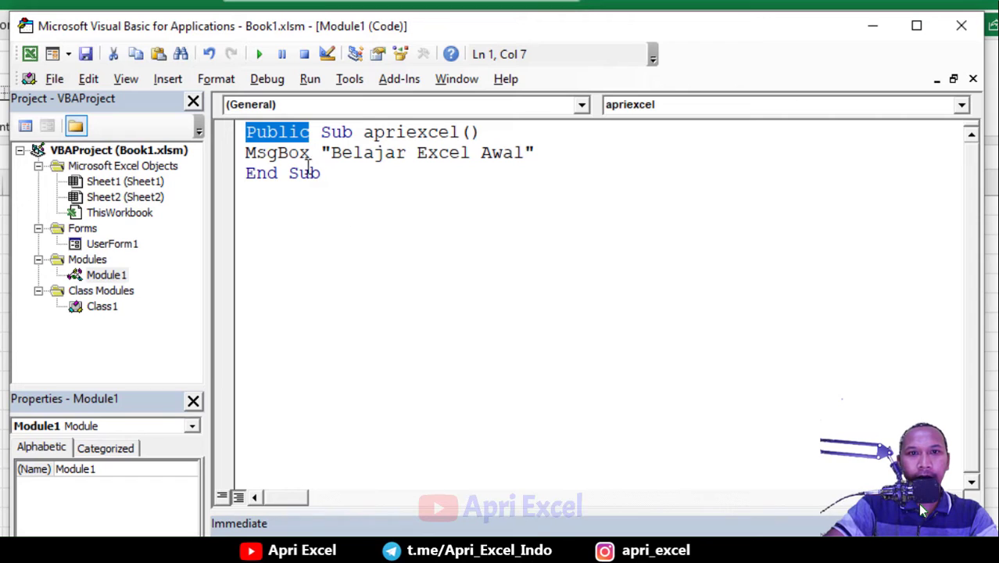
pyautogui.click(311, 136)
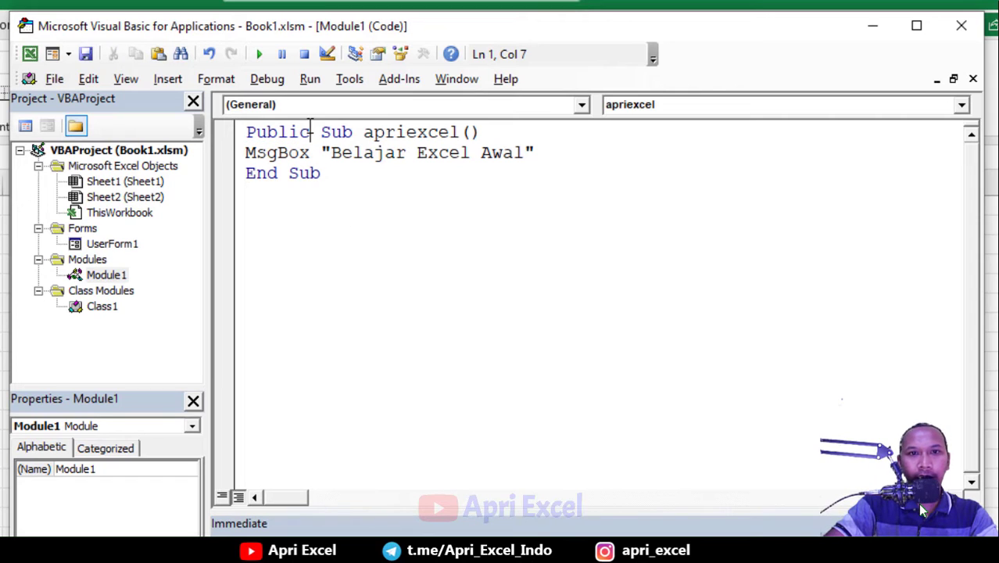
pyautogui.moveTo(311, 133); pyautogui.dragTo(247, 133)
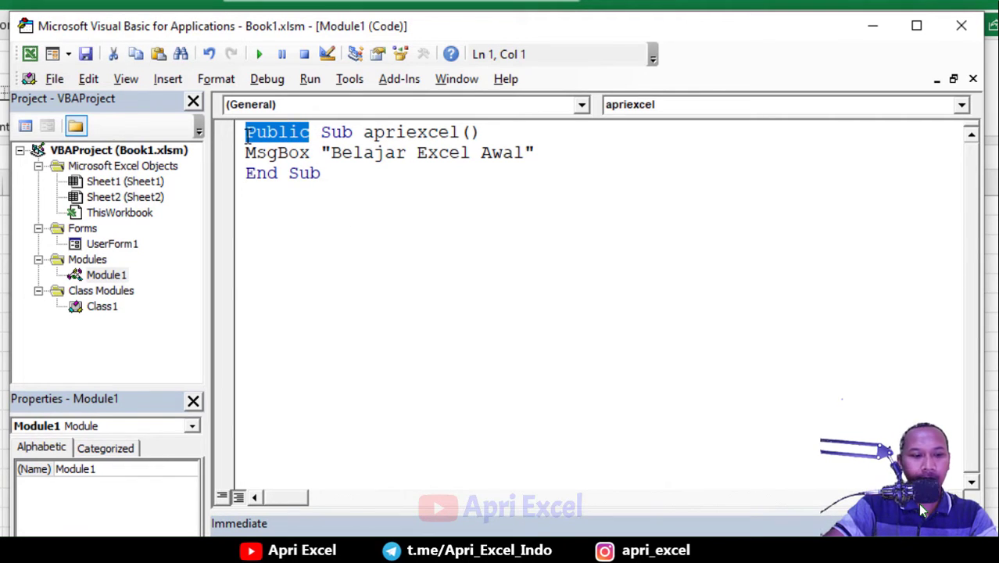
pyautogui.write('Pri')
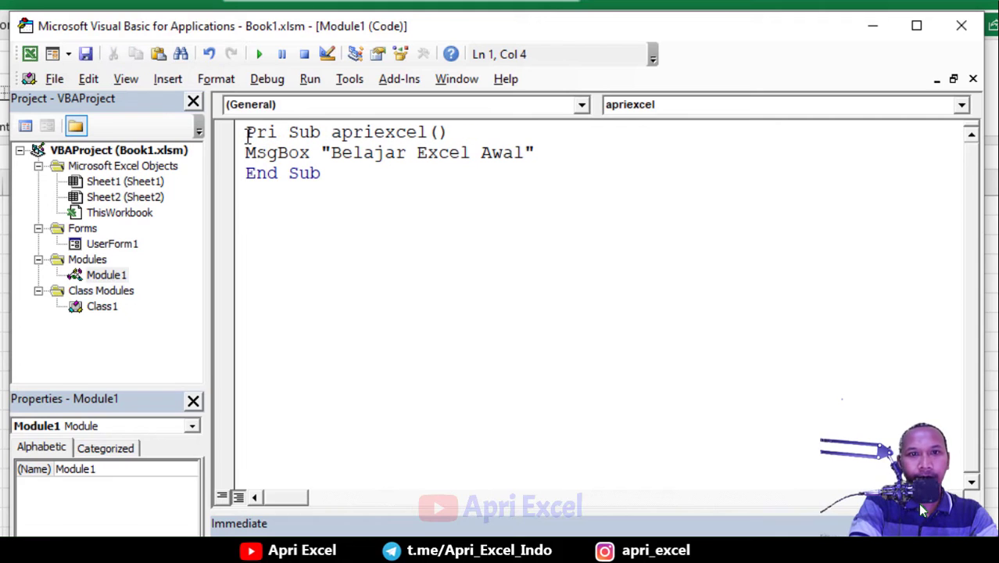
pyautogui.write('vate')
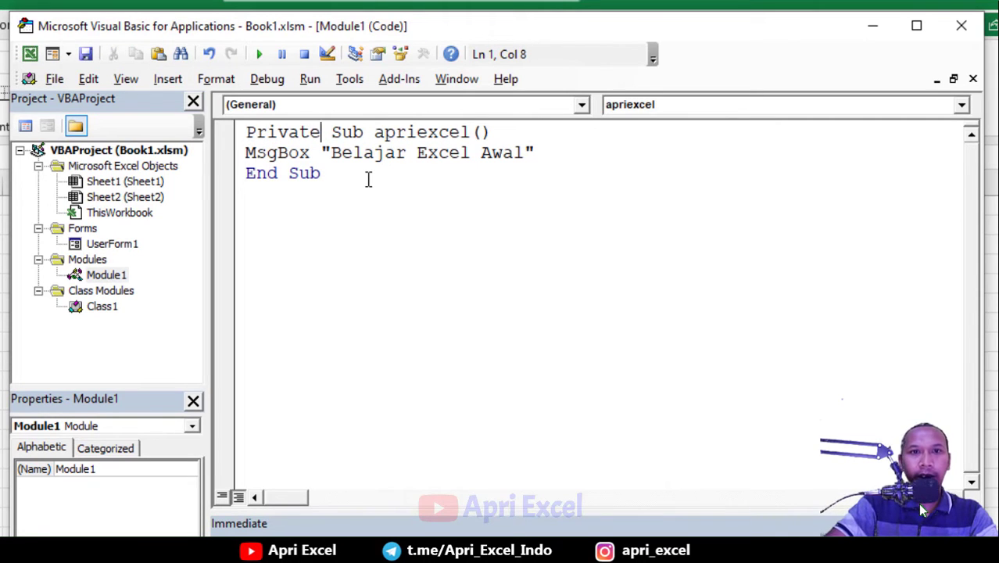
pyautogui.click(369, 179)
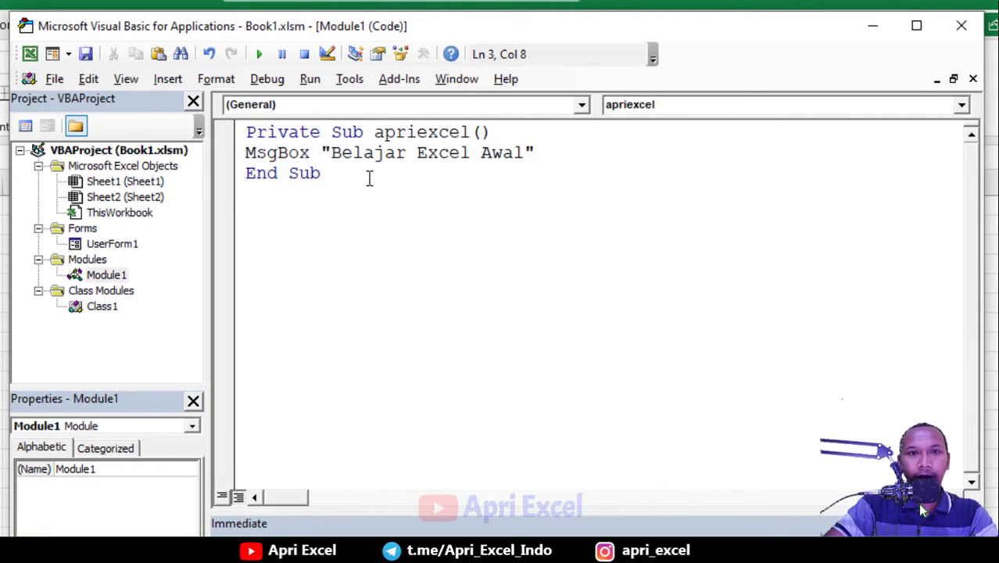
# Change the declaration back from Private to Public.
pyautogui.click(278, 135)
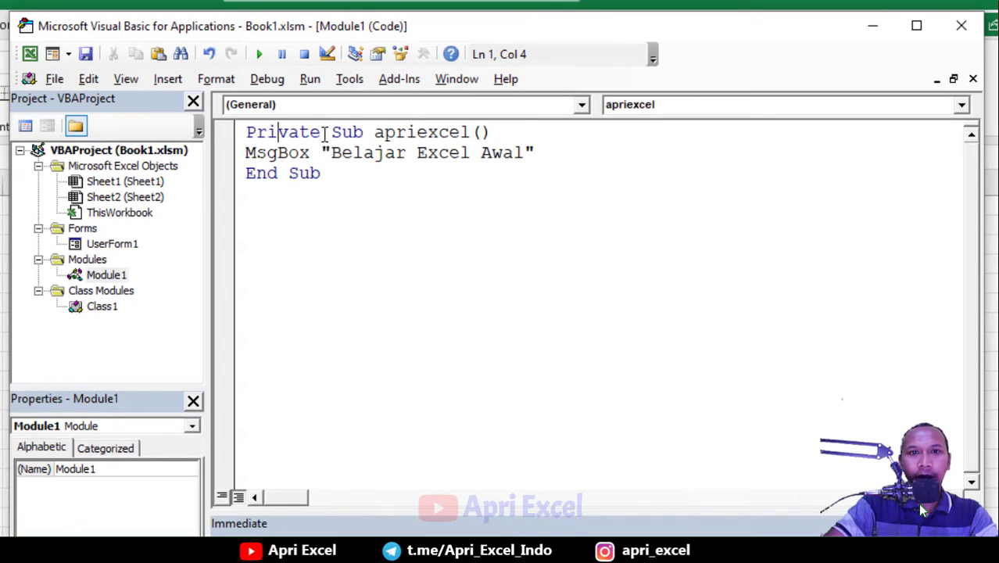
pyautogui.moveTo(325, 133); pyautogui.dragTo(247, 132)
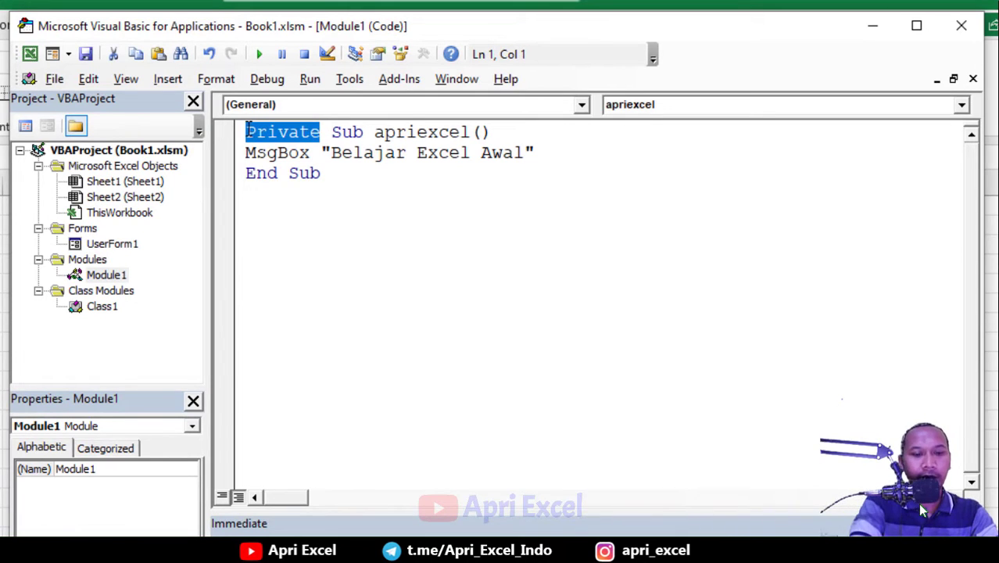
pyautogui.write('public')
pyautogui.click(325, 174)
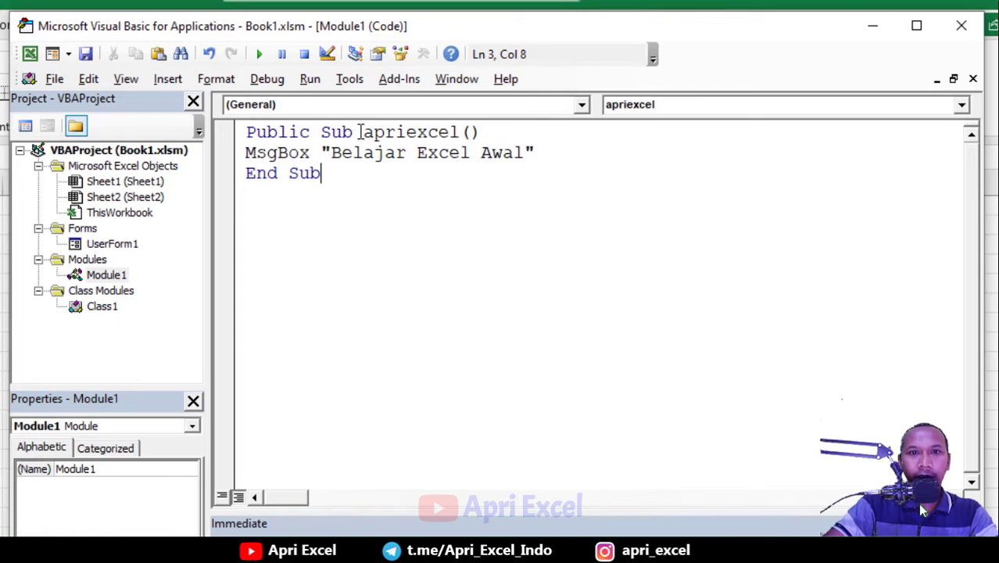
# Delete the Public keyword so the declaration reads Sub apriexcel().
pyautogui.moveTo(288, 132); pyautogui.dragTo(266, 132)
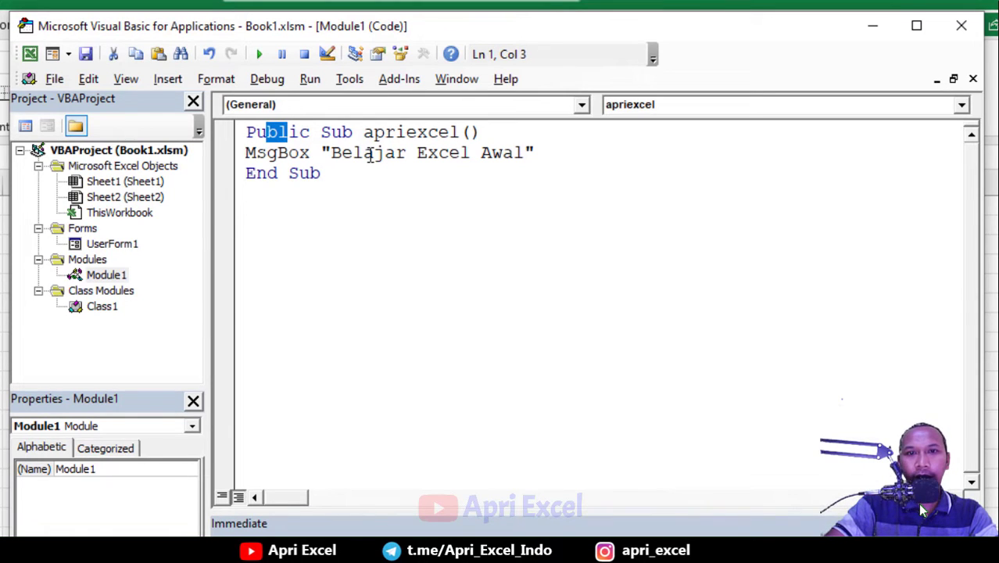
pyautogui.click(341, 133)
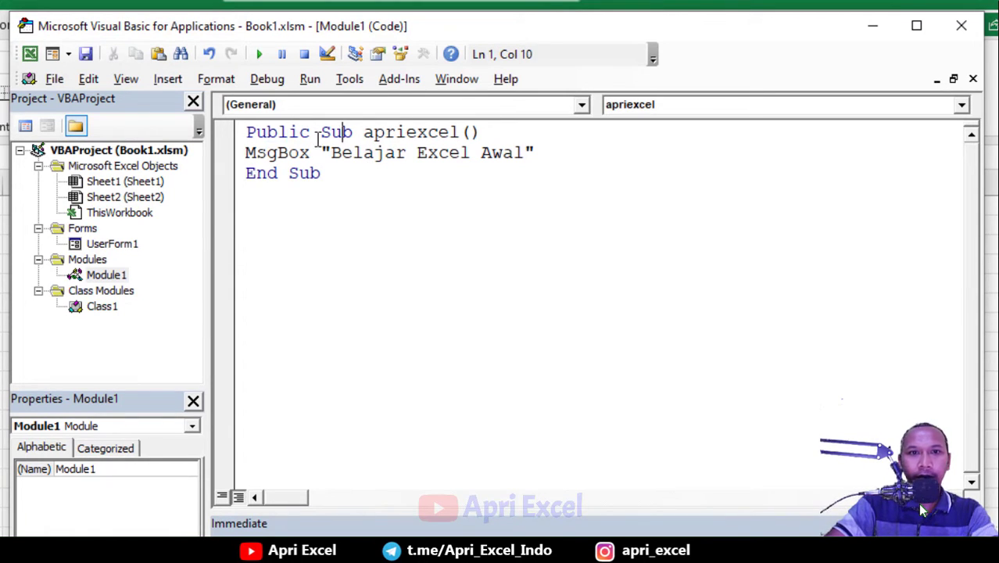
pyautogui.moveTo(321, 133); pyautogui.dragTo(244, 133)
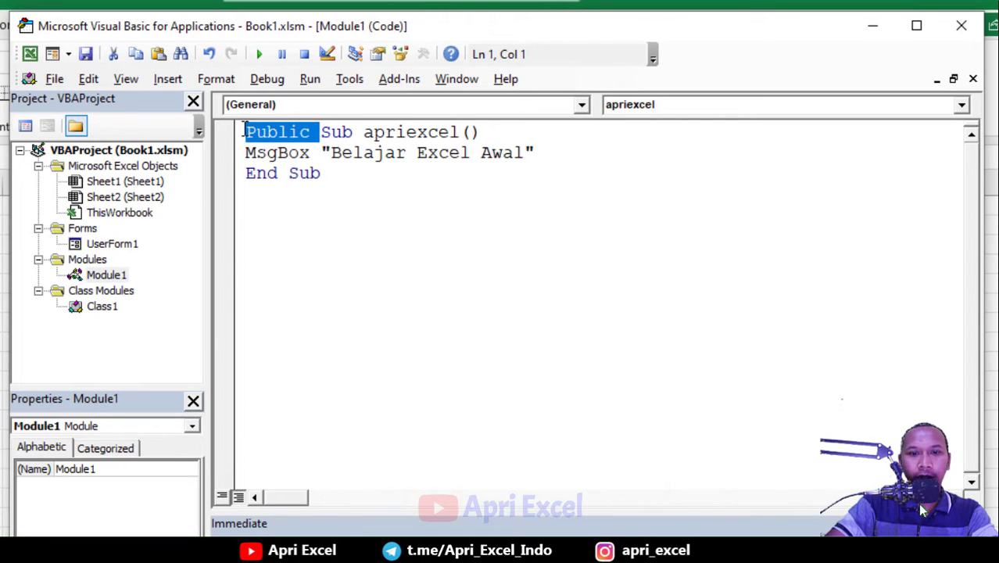
pyautogui.press('Delete')
pyautogui.click(348, 171)
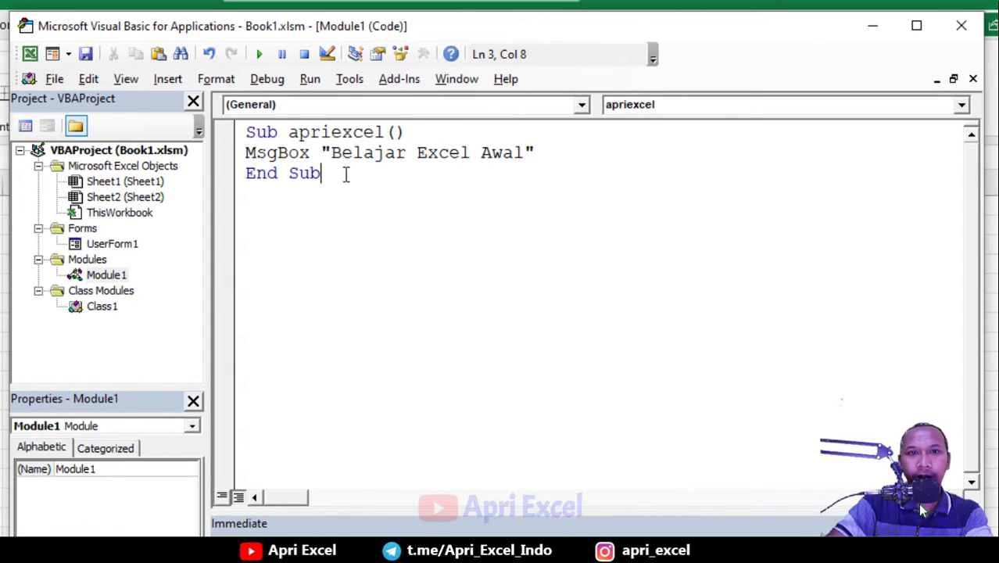
pyautogui.press('Up')
pyautogui.press('Up')
pyautogui.press('End')
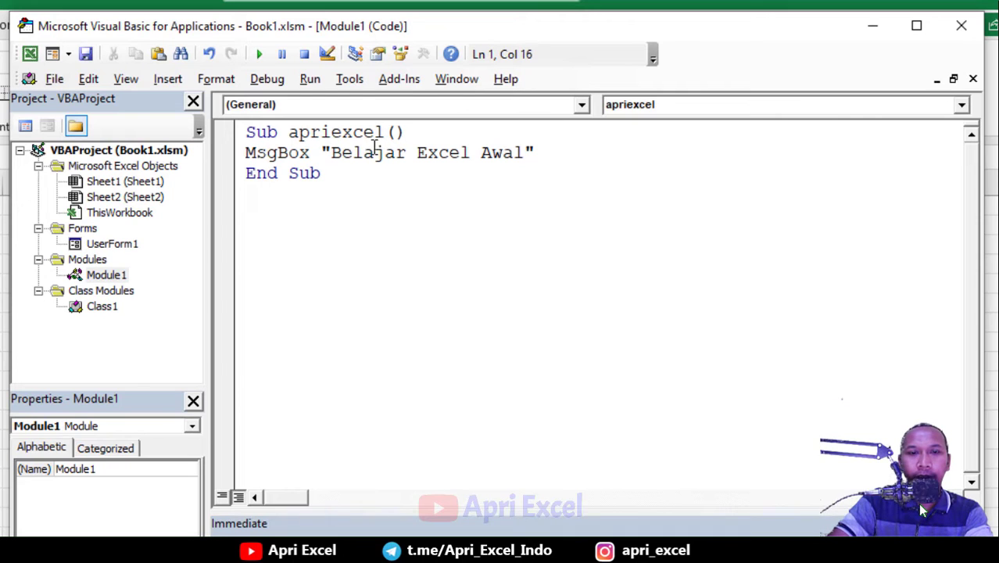
# Place the insertion point at the end of the MsgBox line.
pyautogui.click(248, 154)
pyautogui.moveTo(279, 153); pyautogui.dragTo(545, 153)
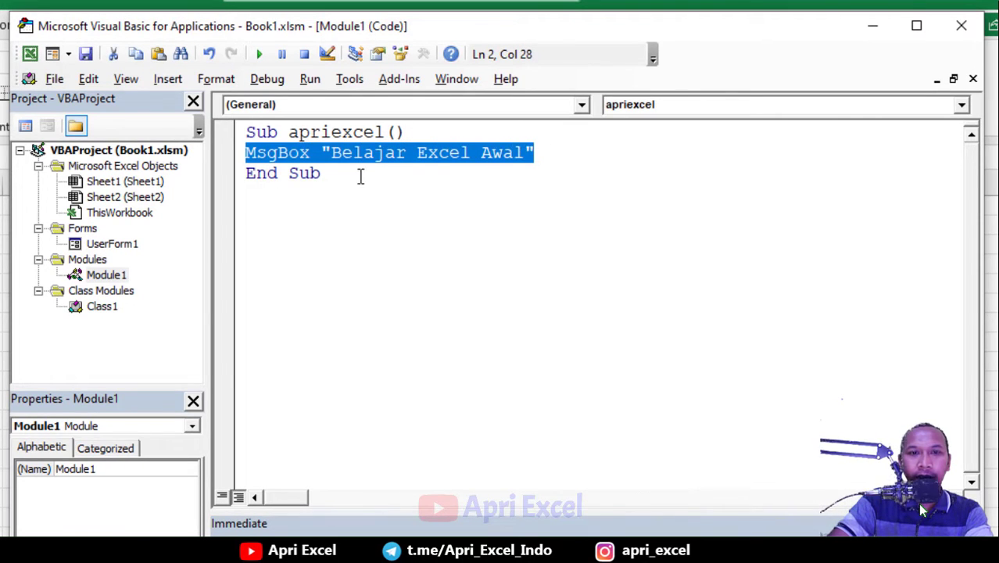
pyautogui.click(266, 153)
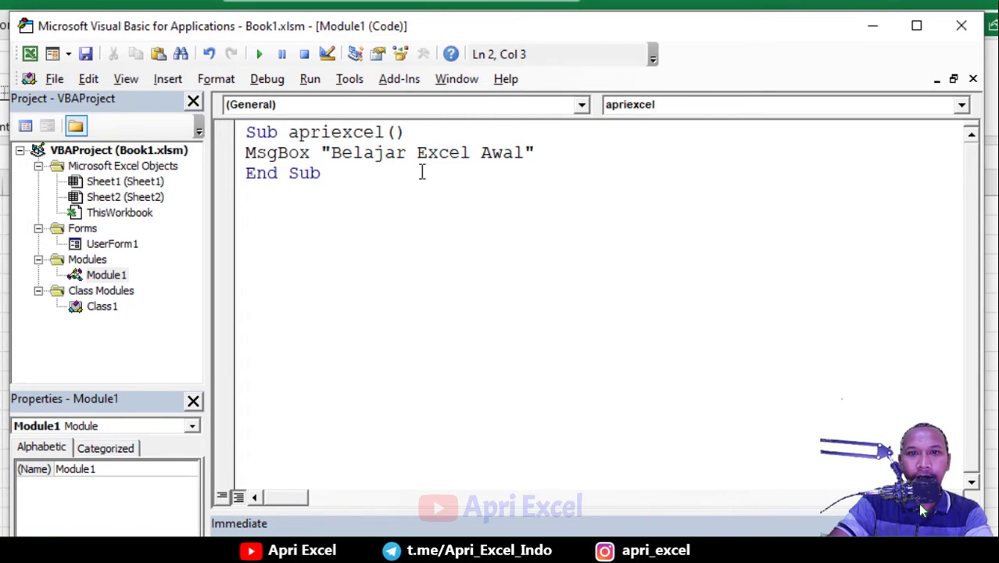
pyautogui.click(551, 153)
# Add a second line MsgBox "perintah ke 2" below the first message.
pyautogui.press('Return')
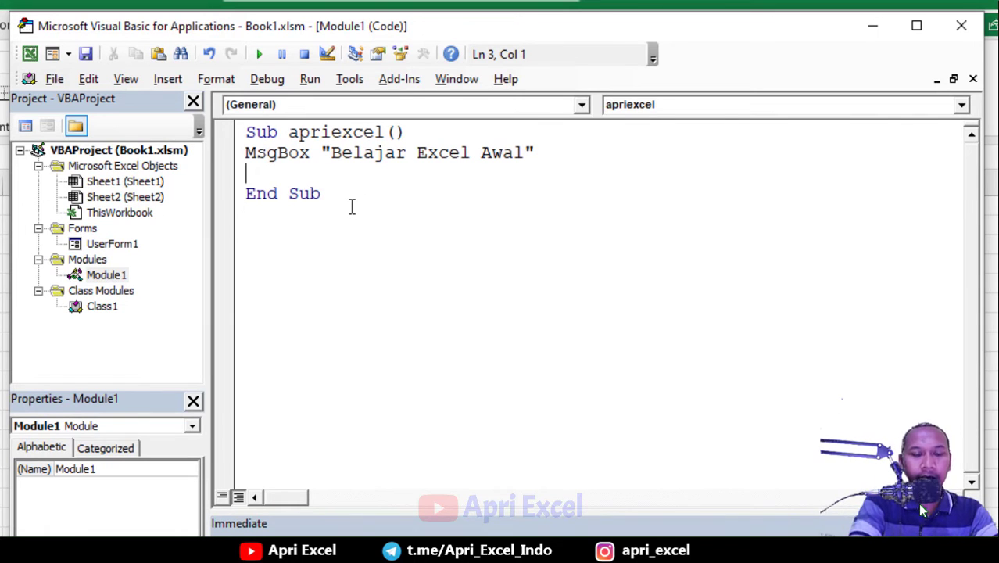
pyautogui.write('Msgbo')
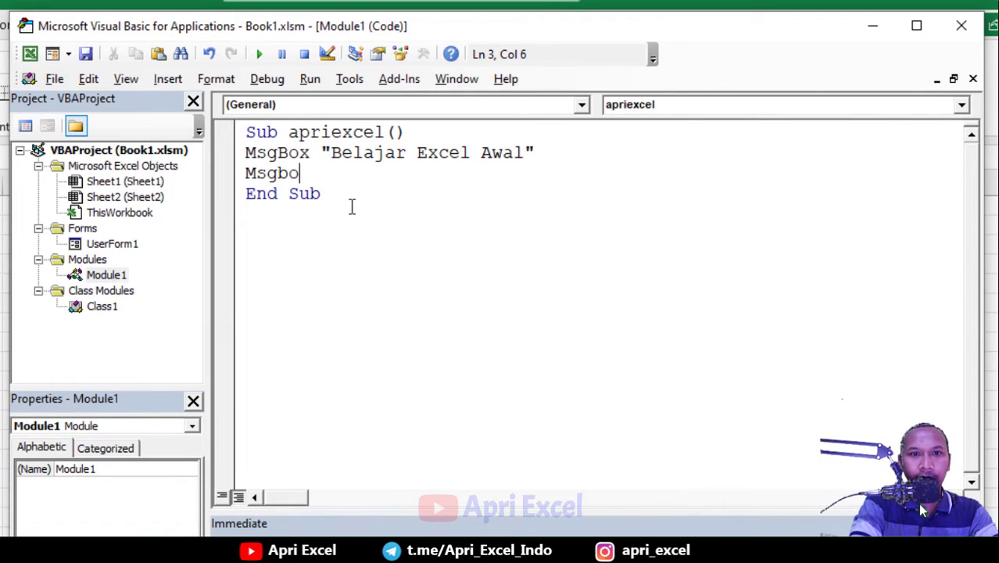
pyautogui.write('x "')
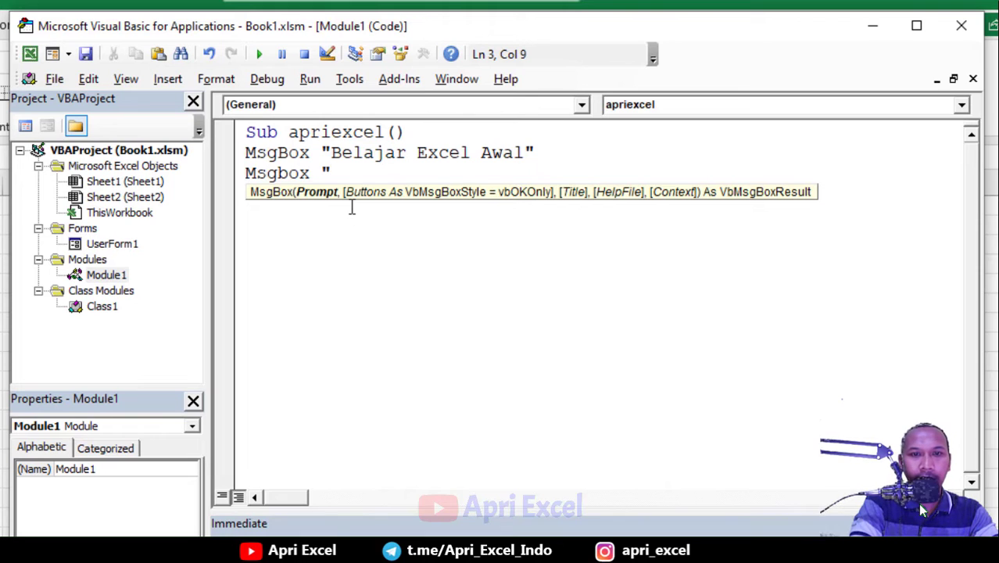
pyautogui.write('perintah ')
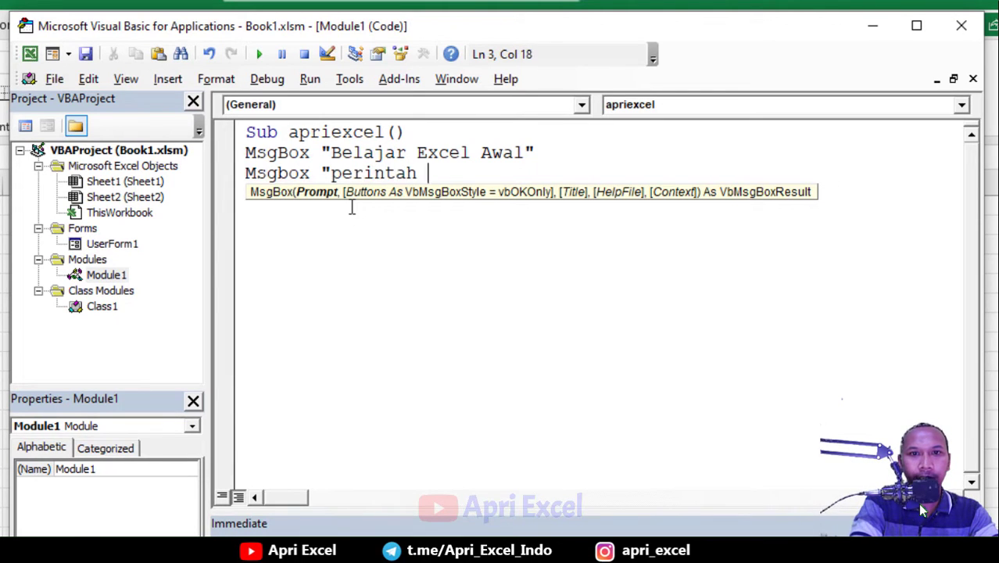
pyautogui.write('ke 2"')
pyautogui.click(412, 228)
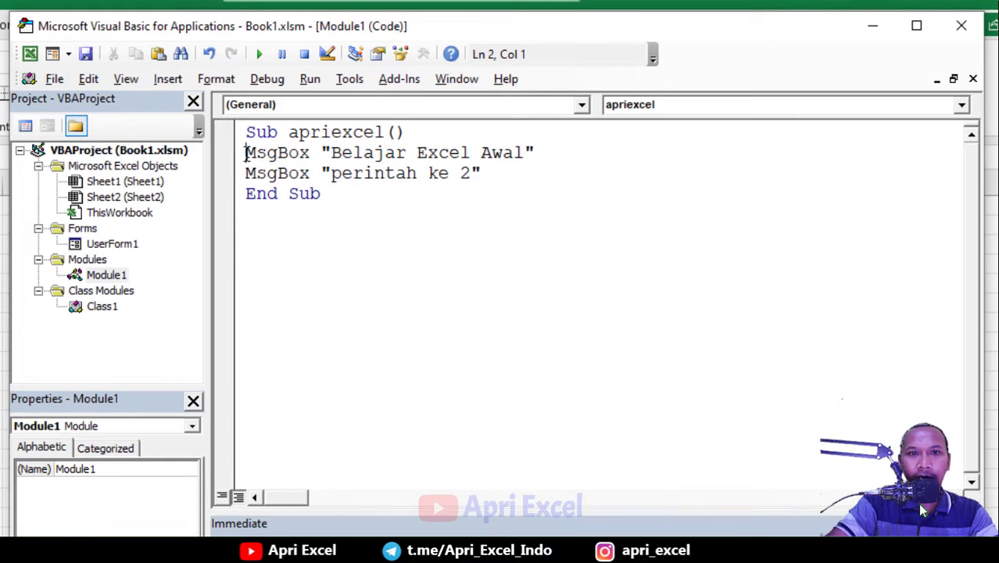
pyautogui.moveTo(246, 153); pyautogui.dragTo(335, 153)
pyautogui.moveTo(278, 173); pyautogui.dragTo(330, 173)
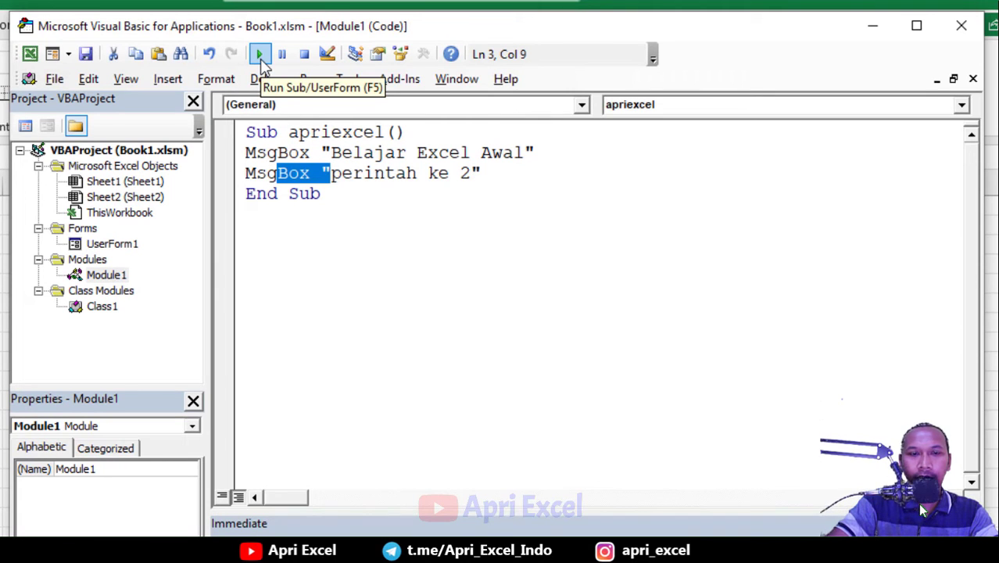
pyautogui.click(262, 61)
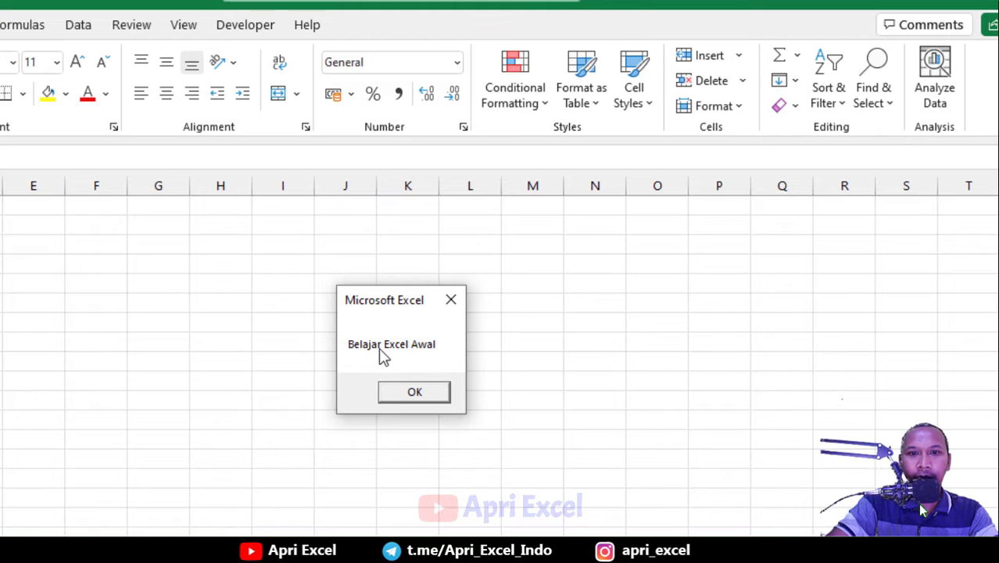
pyautogui.click(408, 395)
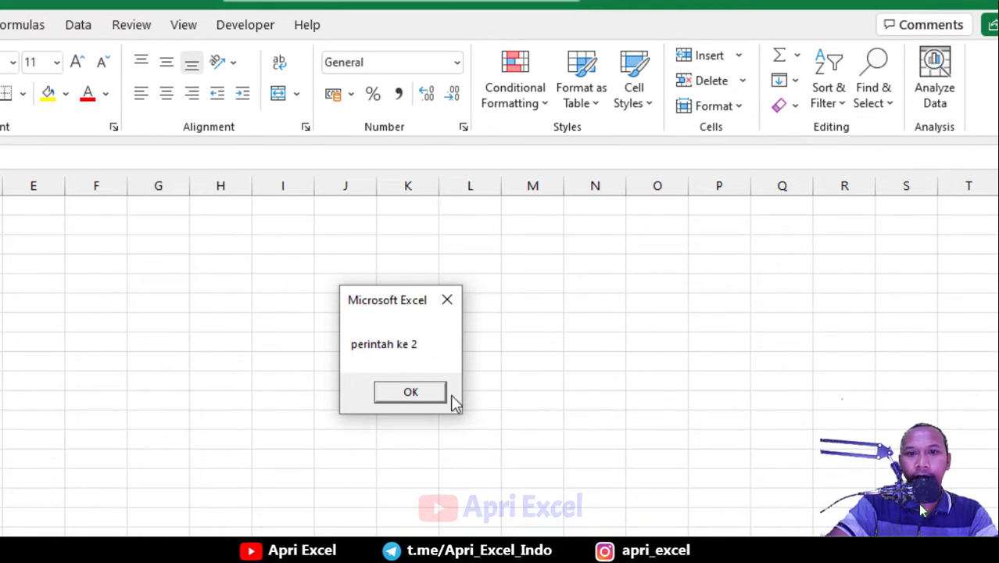
pyautogui.click(412, 393)
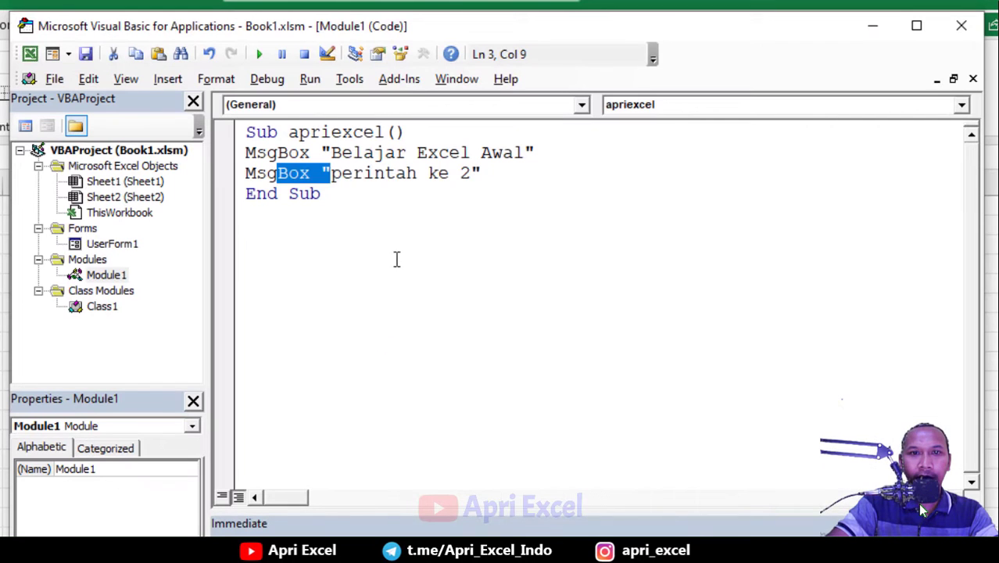
pyautogui.click(395, 193)
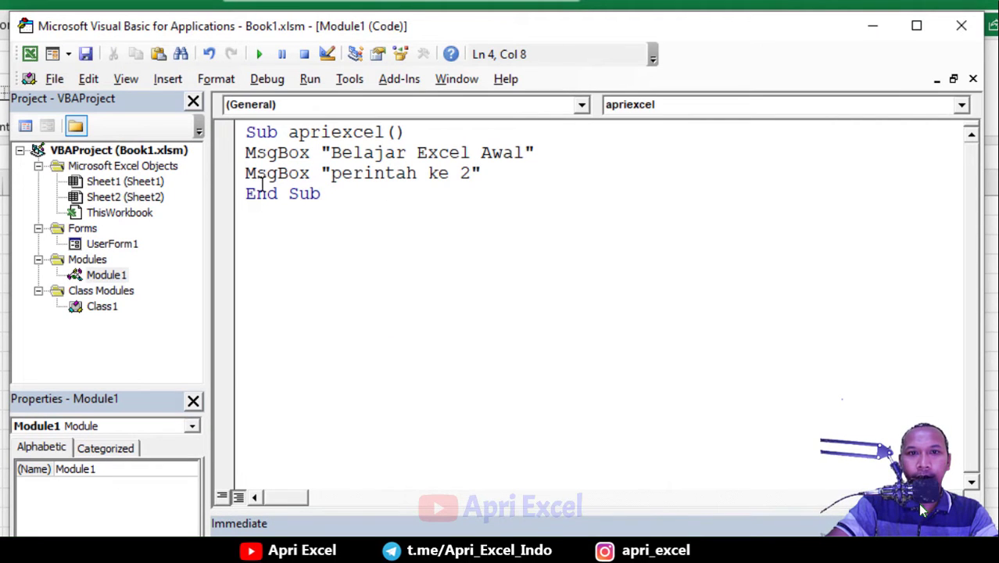
# Comment out the MsgBox "Belajar Excel Awal" line with a leading apostrophe.
pyautogui.click(246, 153)
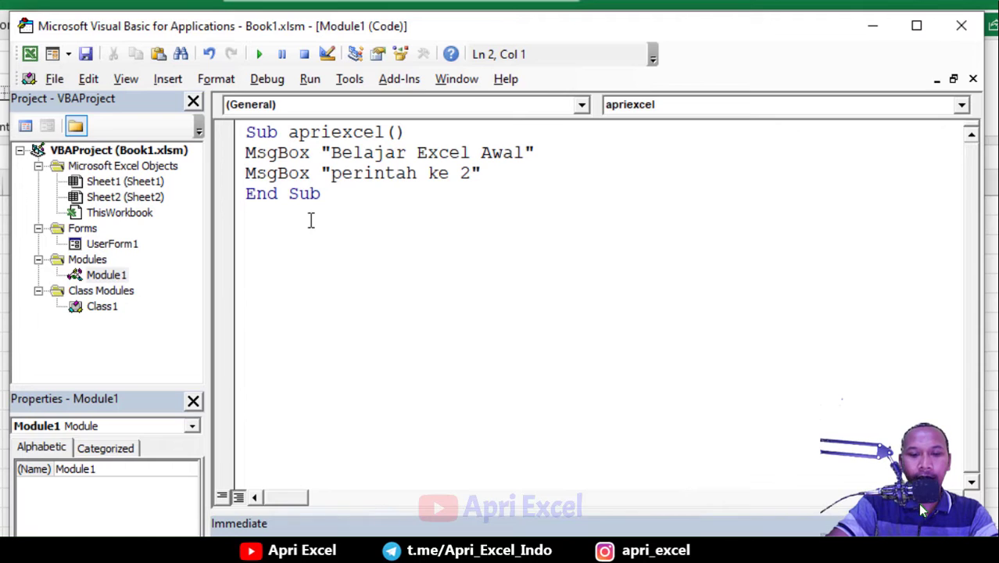
pyautogui.write("'")
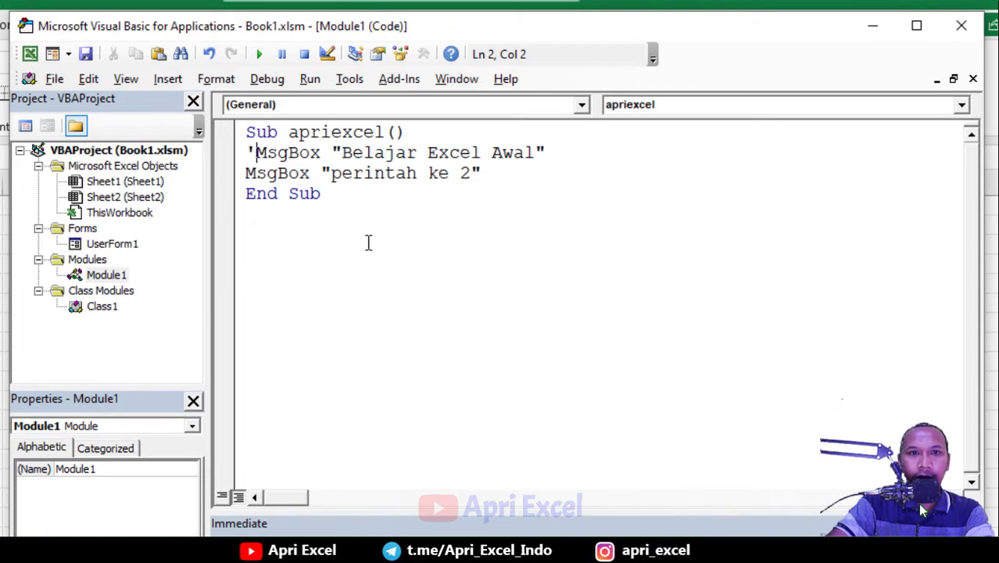
pyautogui.click(341, 242)
pyautogui.click(300, 152)
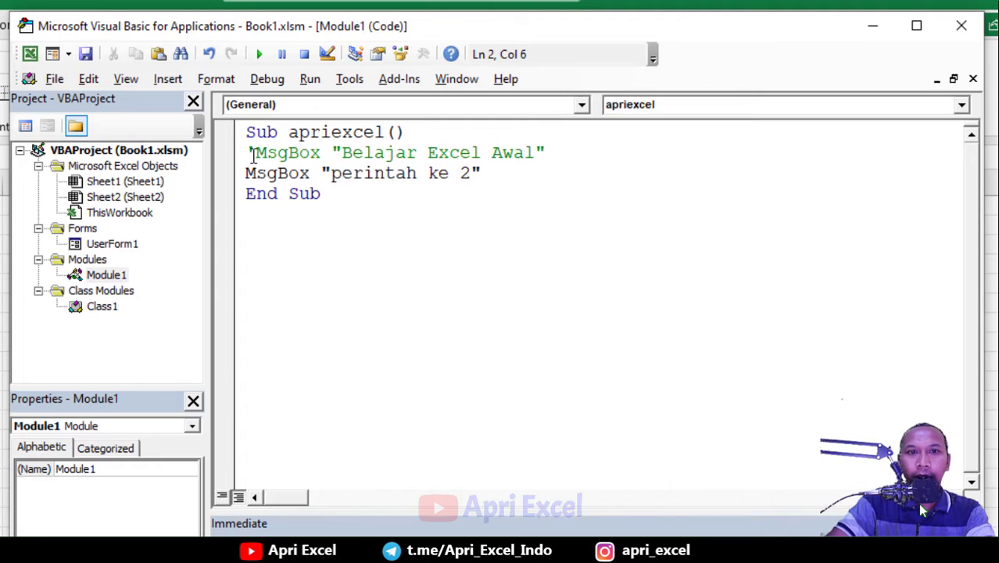
pyautogui.moveTo(247, 152); pyautogui.dragTo(573, 154)
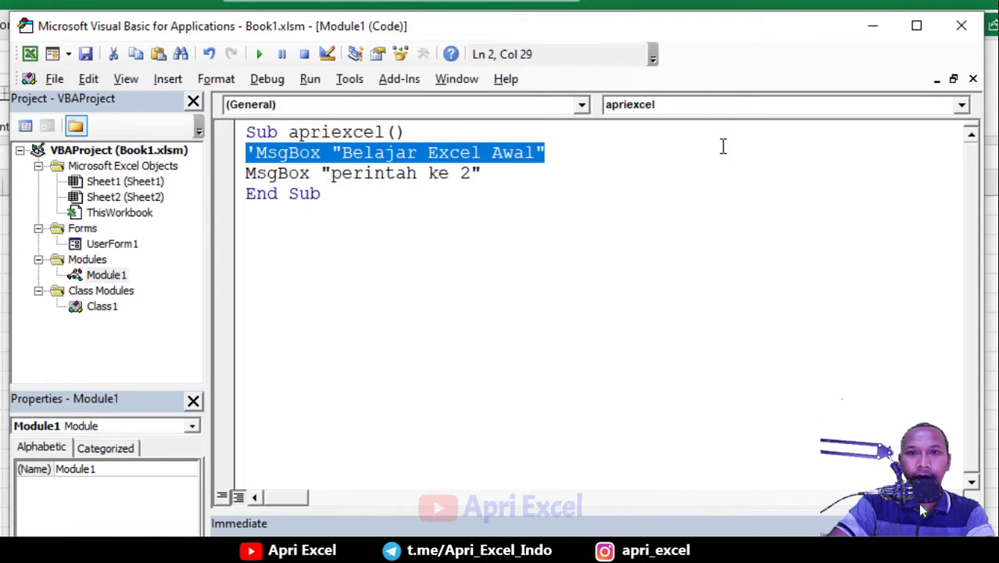
# Run apriexcel to show "perintah ke 2", then add an underscore after MsgBox on line 3.
pyautogui.click(541, 174)
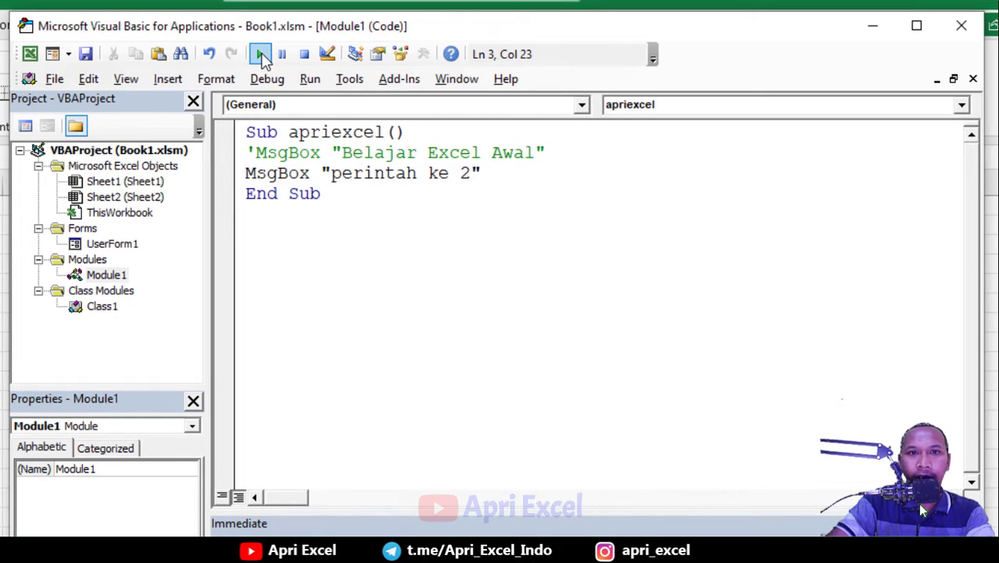
pyautogui.click(259, 54)
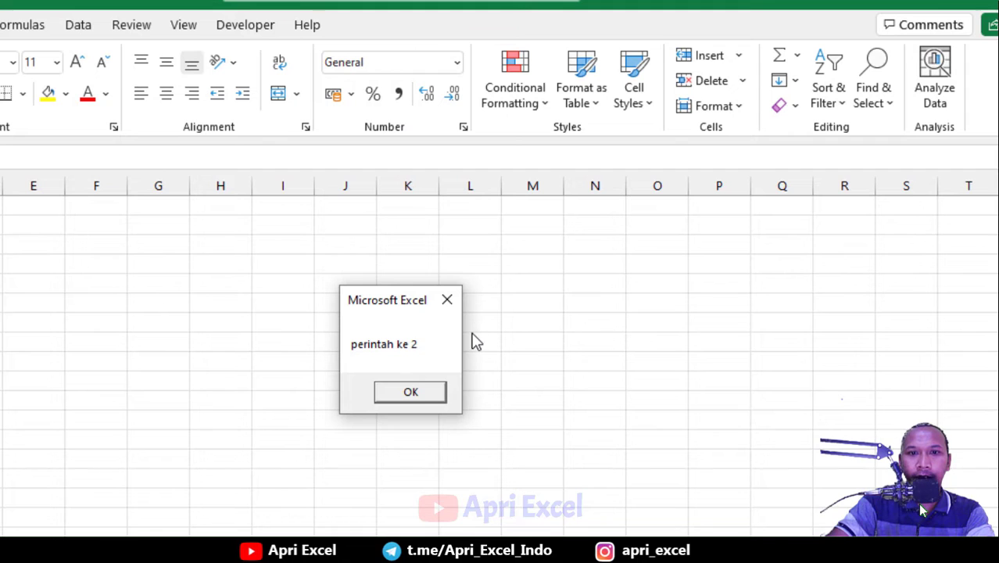
pyautogui.click(415, 388)
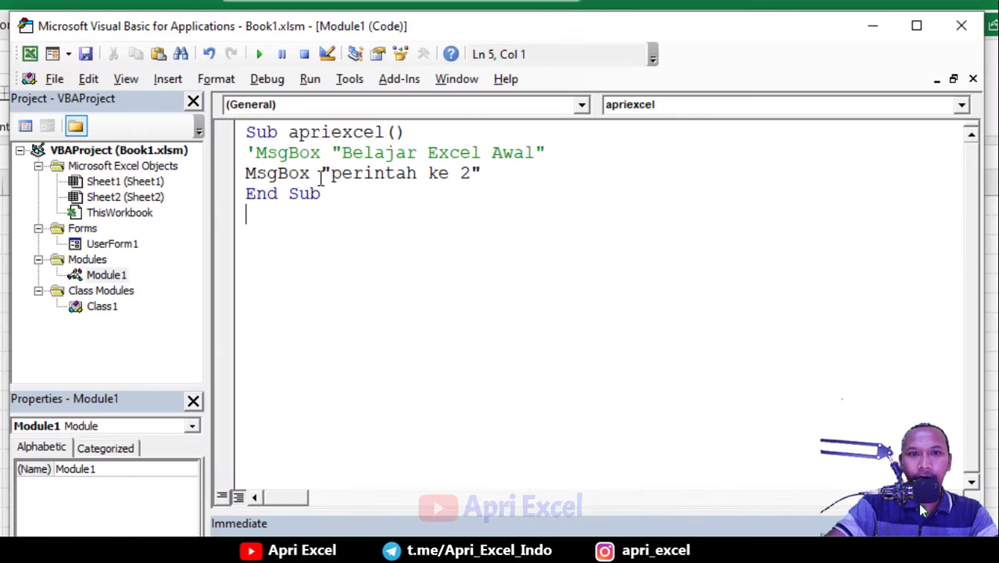
pyautogui.write('_')
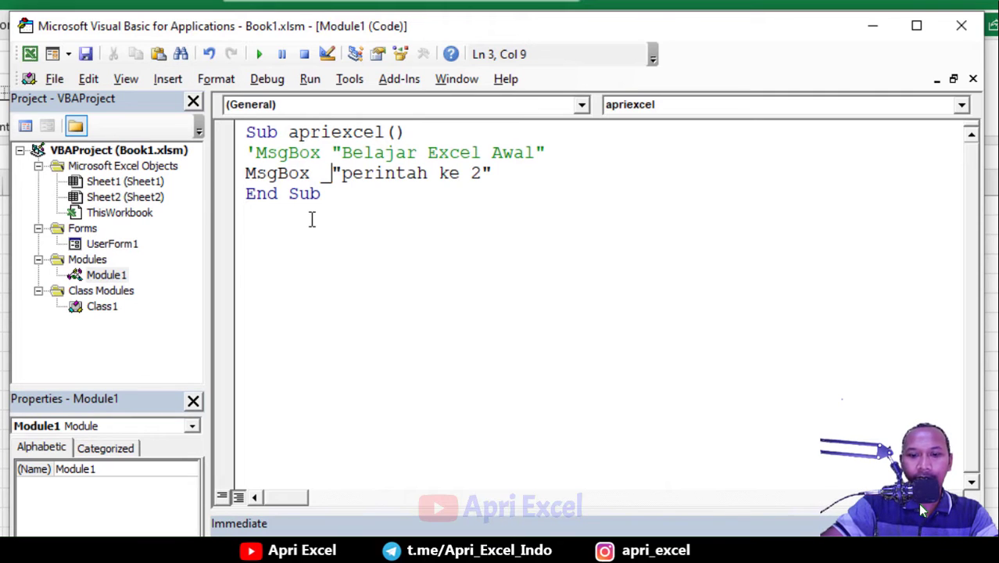
# Break the MsgBox "perintah ke 2" statement onto two lines at the underscore continuation.
pyautogui.press('Return')
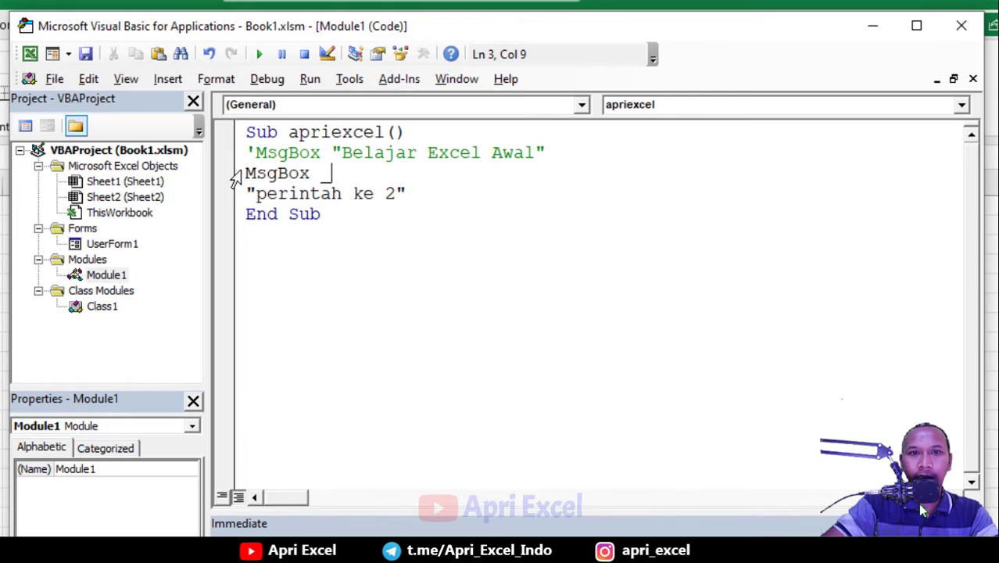
pyautogui.moveTo(247, 173)
pyautogui.mouseDown()
pyautogui.moveTo(395, 197)
pyautogui.moveTo(249, 173)
pyautogui.mouseUp()
pyautogui.click(348, 208)
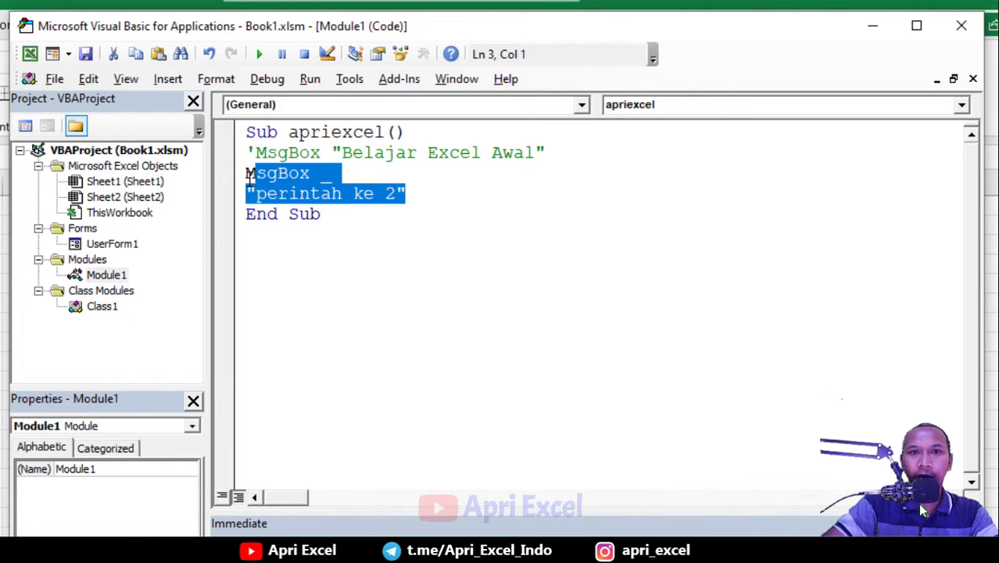
pyautogui.click(347, 211)
pyautogui.doubleClick(325, 175)
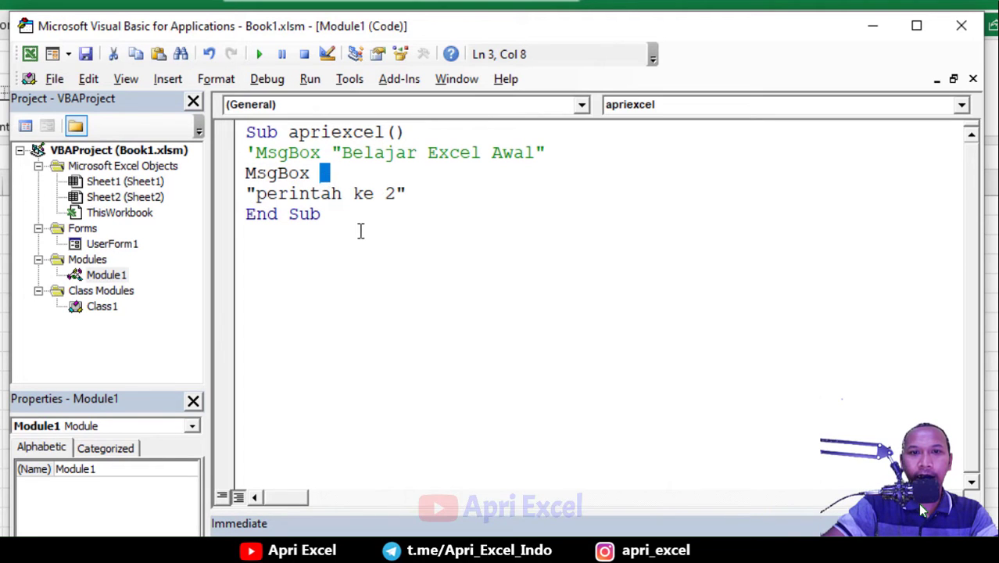
pyautogui.click(361, 231)
# Run the split statement, dismiss the message, then rejoin the line, removing the underscore.
pyautogui.click(259, 54)
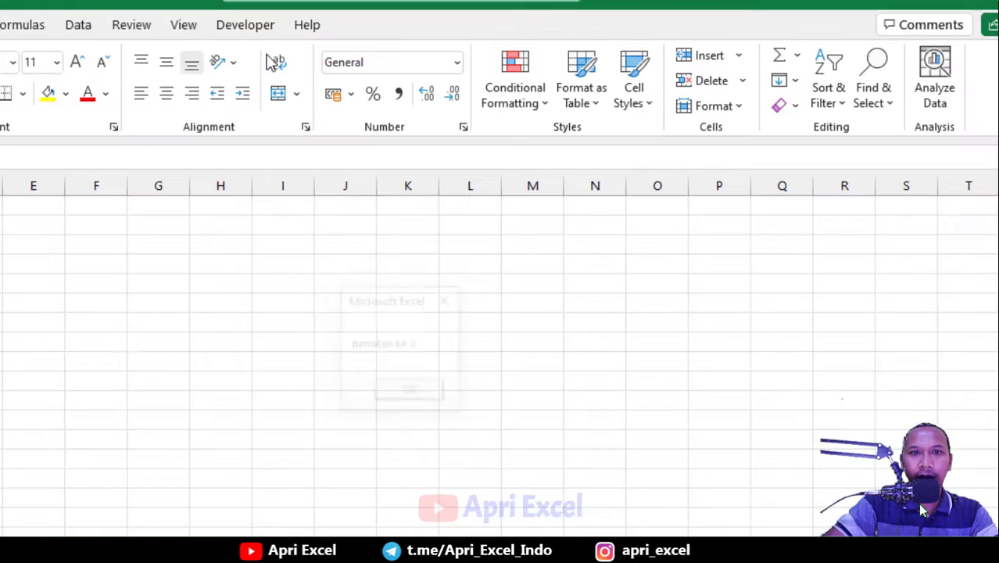
pyautogui.click(412, 394)
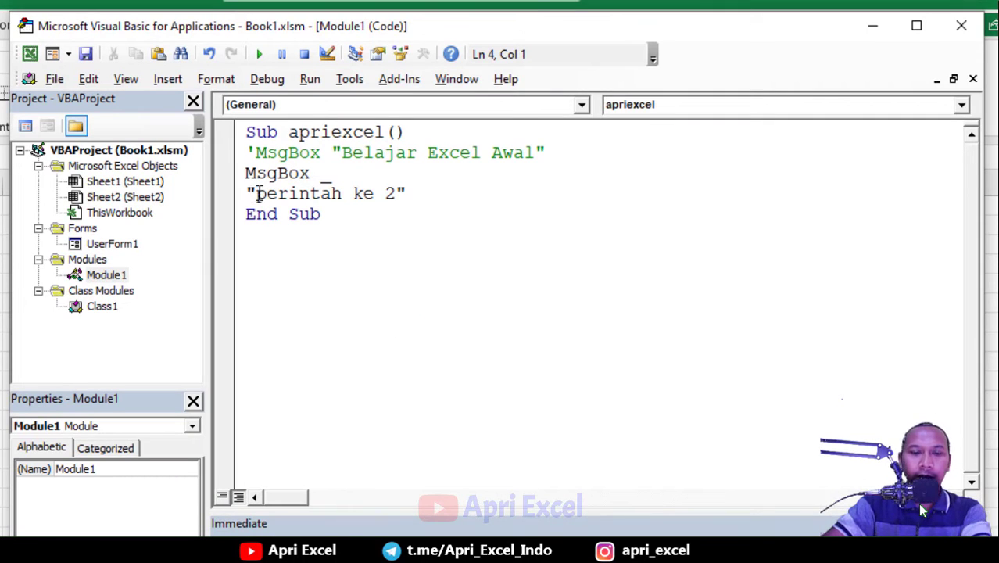
pyautogui.press('BackSpace')
pyautogui.press('BackSpace')
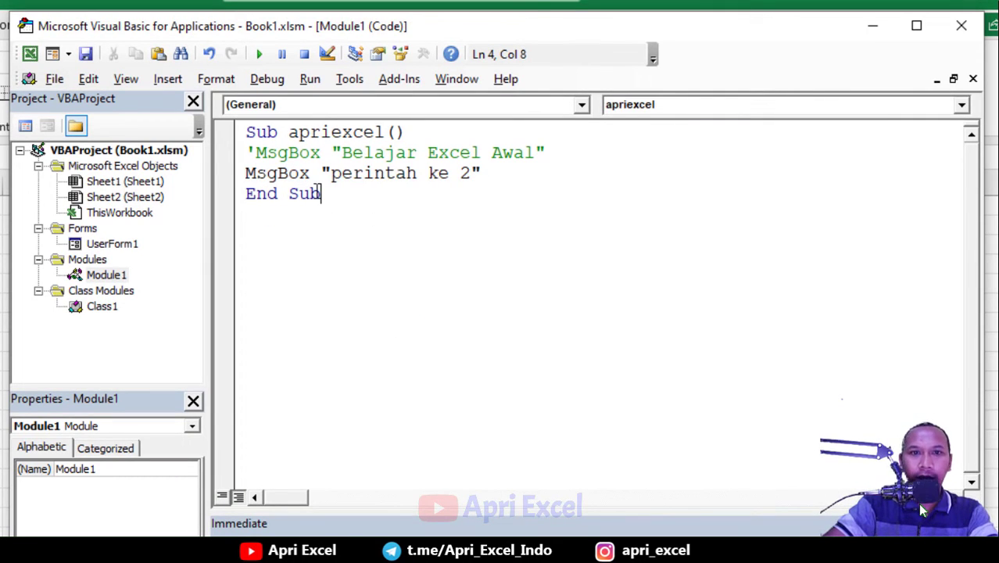
pyautogui.click(505, 171)
# Move the commented MsgBox "Belajar Excel Awal" after a colon on line 3, deleting the leftover comment line.
pyautogui.write(':')
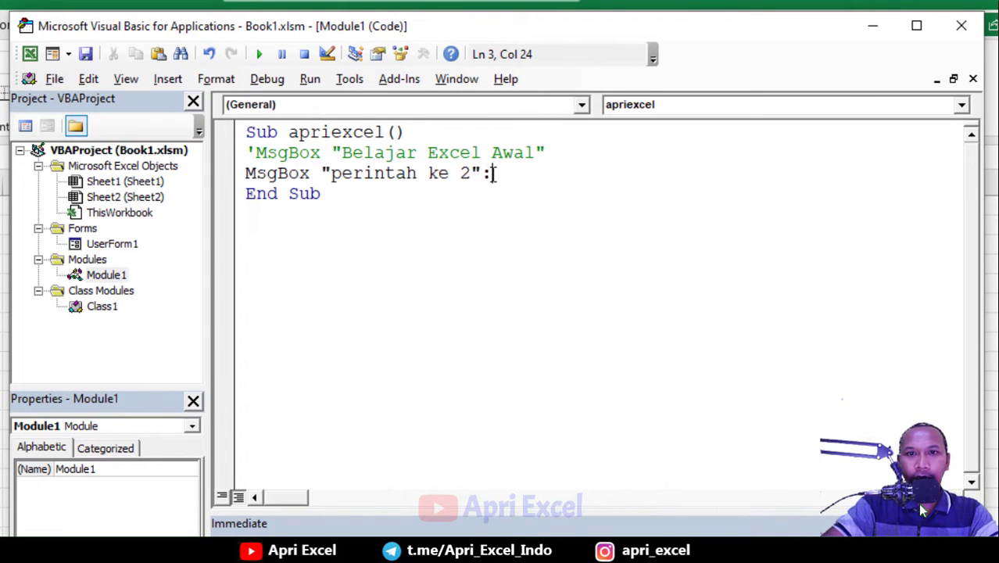
pyautogui.click(516, 174)
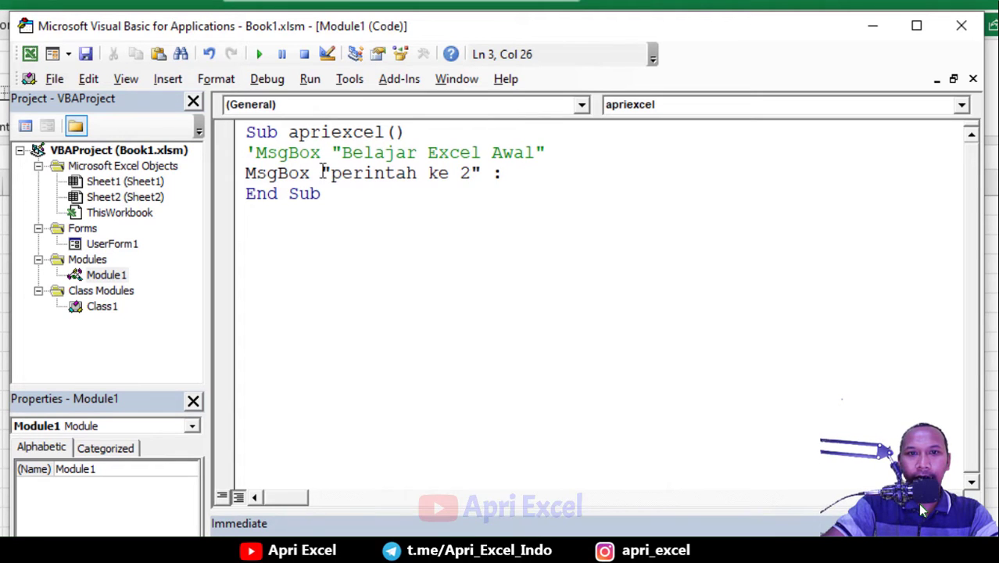
pyautogui.moveTo(480, 173); pyautogui.dragTo(245, 173)
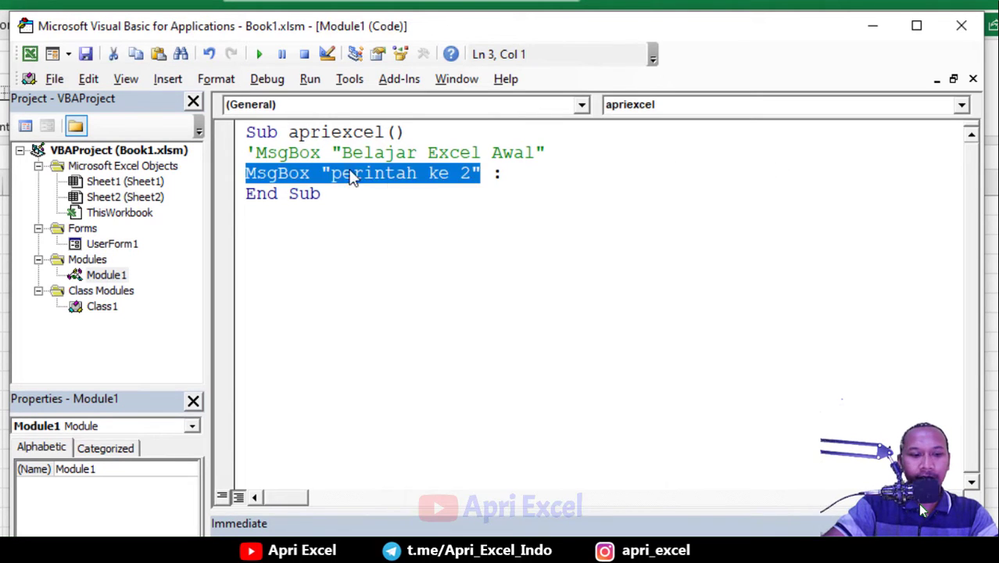
pyautogui.click(512, 153)
pyautogui.moveTo(553, 154); pyautogui.dragTo(255, 152)
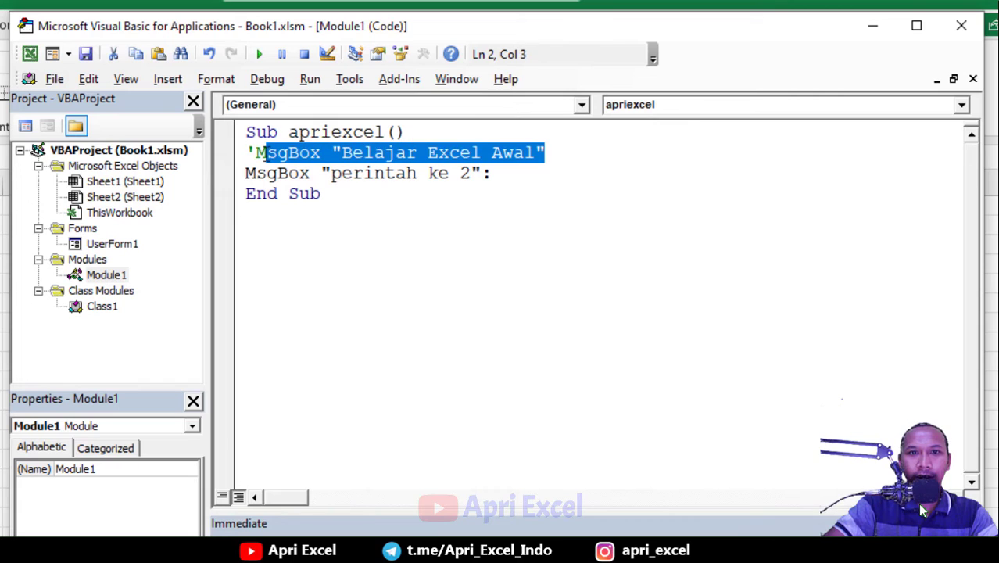
pyautogui.hotkey('ctrl', 'x')
pyautogui.press('Down')
pyautogui.press('End')
pyautogui.hotkey('ctrl', 'v')
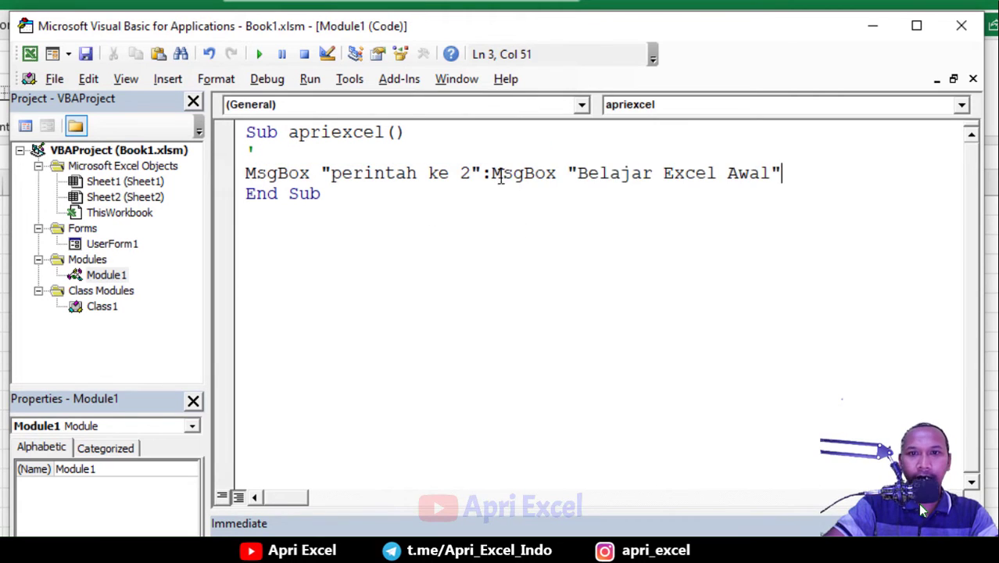
pyautogui.press('Up')
pyautogui.press('BackSpace')
pyautogui.press('BackSpace')
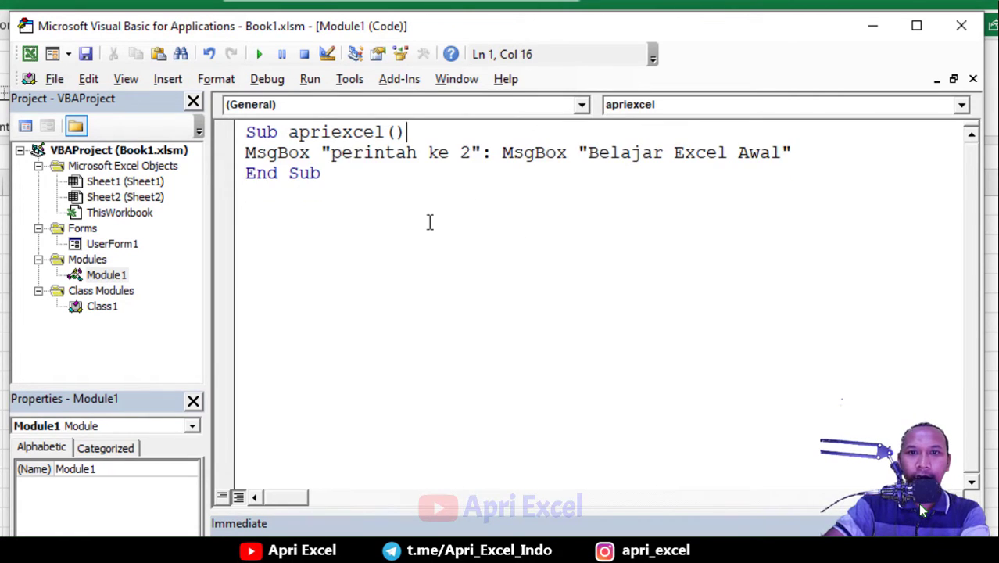
# Put MsgBox "Belajar Excel Awal" on its own line and delete the trailing colon.
pyautogui.click(502, 153)
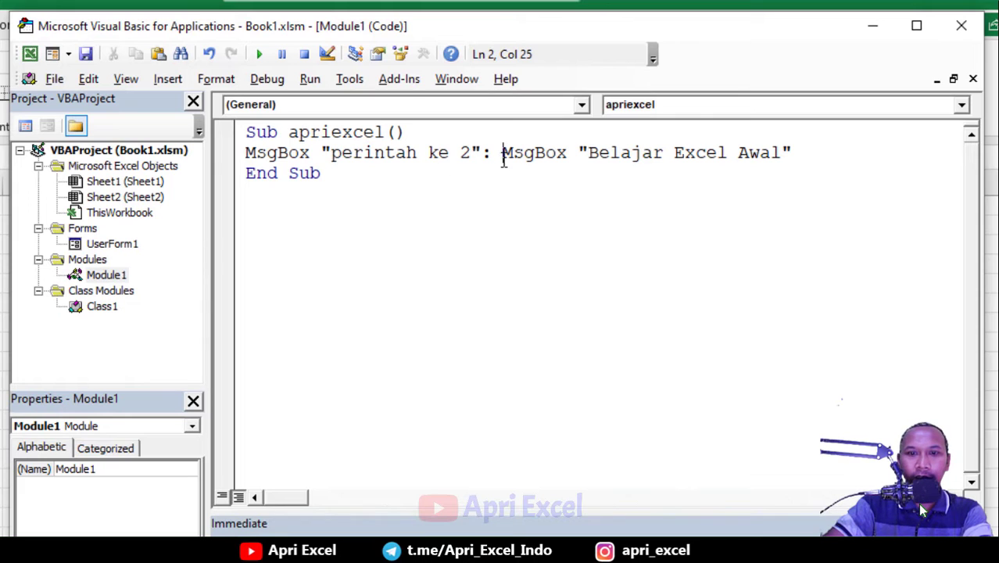
pyautogui.press('Return')
pyautogui.click(490, 153)
pyautogui.press('BackSpace')
pyautogui.click(392, 205)
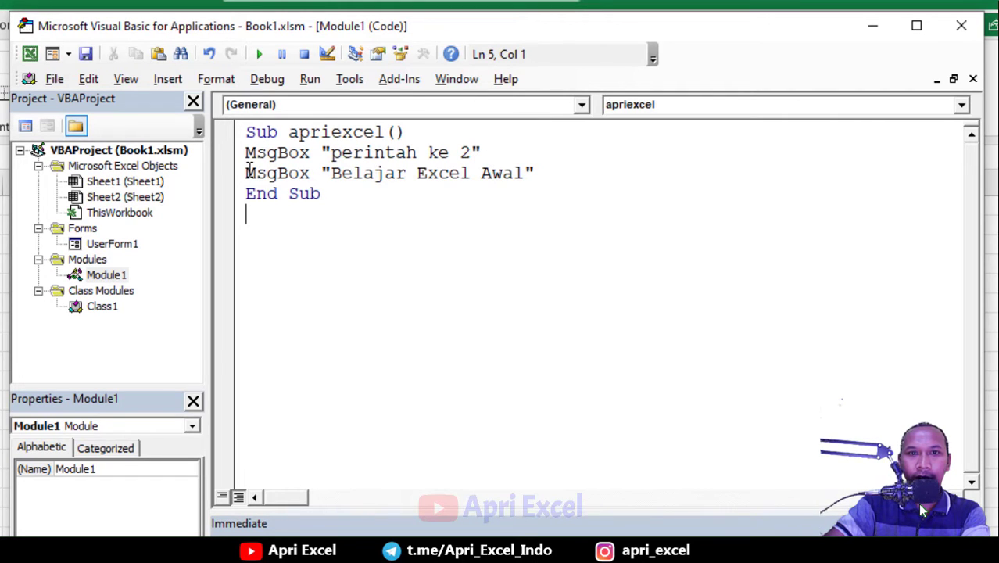
# Join both MsgBox statements onto one line separated by a colon.
pyautogui.click(248, 174)
pyautogui.press('BackSpace')
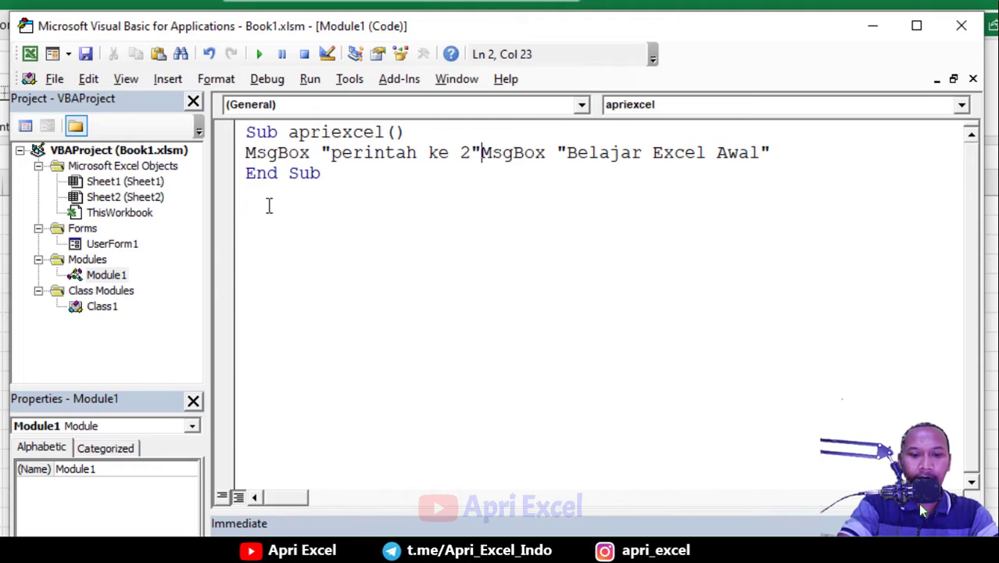
pyautogui.write(':')
pyautogui.click(268, 205)
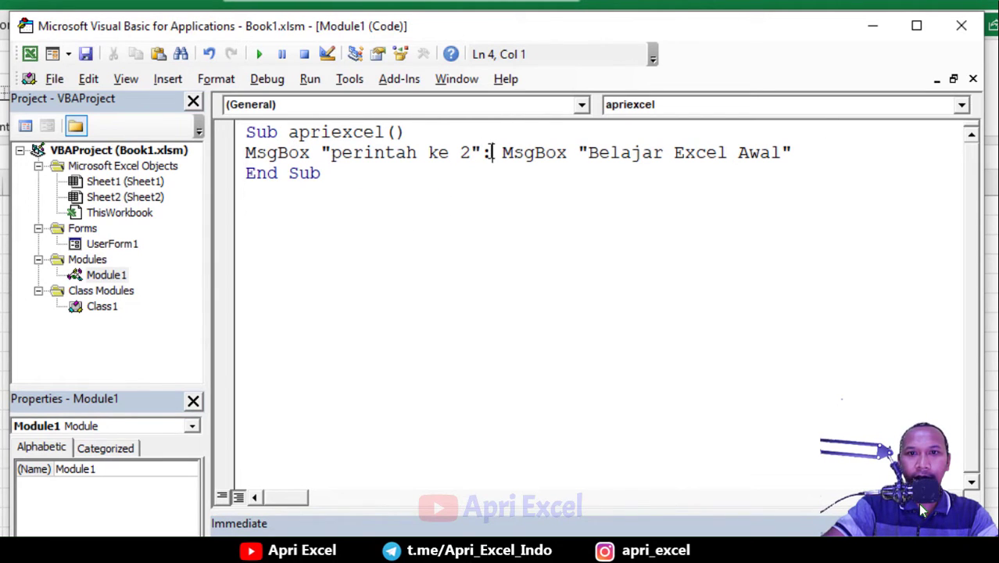
pyautogui.doubleClick(485, 153)
pyautogui.click(511, 196)
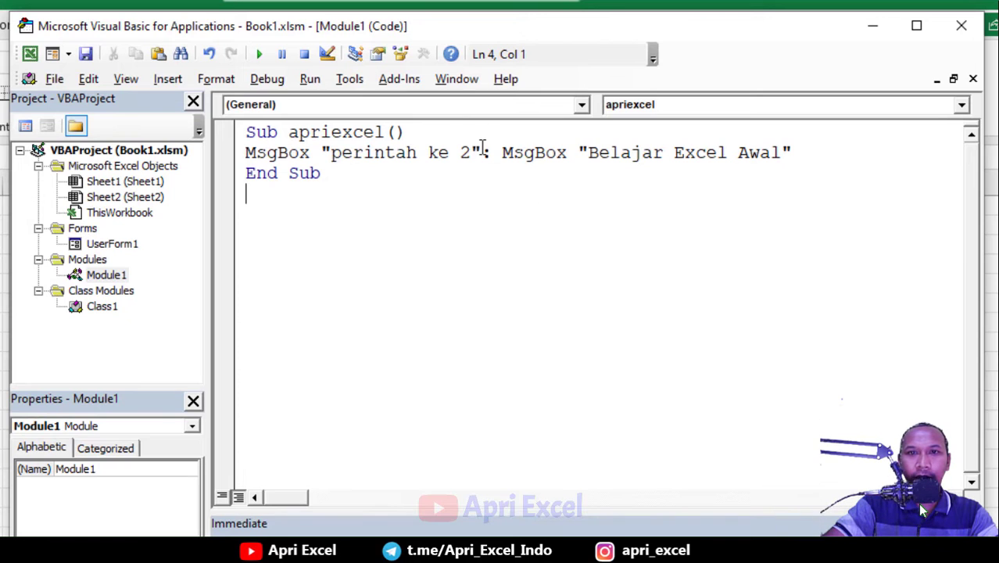
pyautogui.moveTo(480, 153)
pyautogui.mouseDown()
pyautogui.moveTo(375, 133)
pyautogui.moveTo(333, 152)
pyautogui.mouseUp()
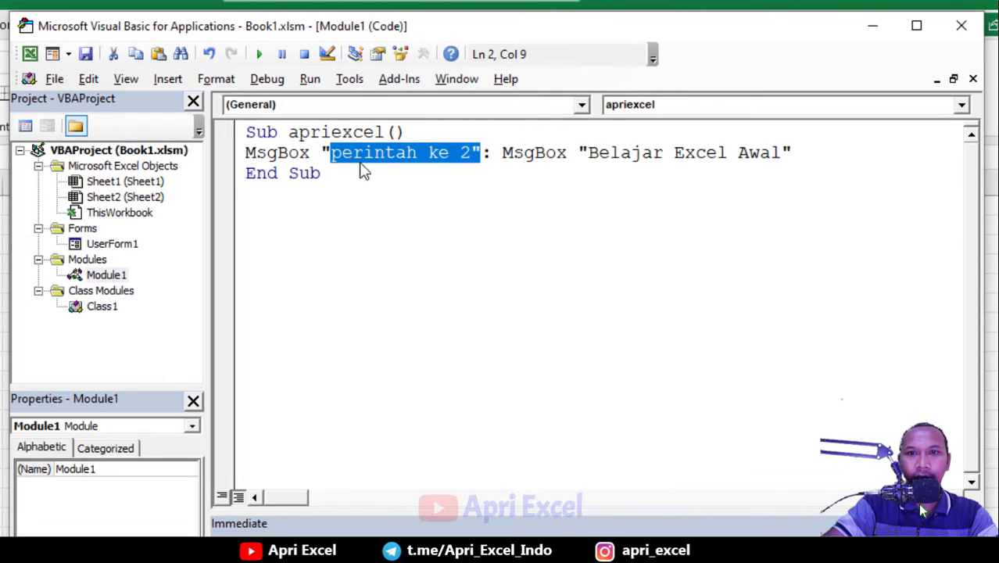
pyautogui.moveTo(523, 153)
pyautogui.mouseDown()
pyautogui.moveTo(509, 152)
pyautogui.moveTo(604, 181)
pyautogui.mouseUp()
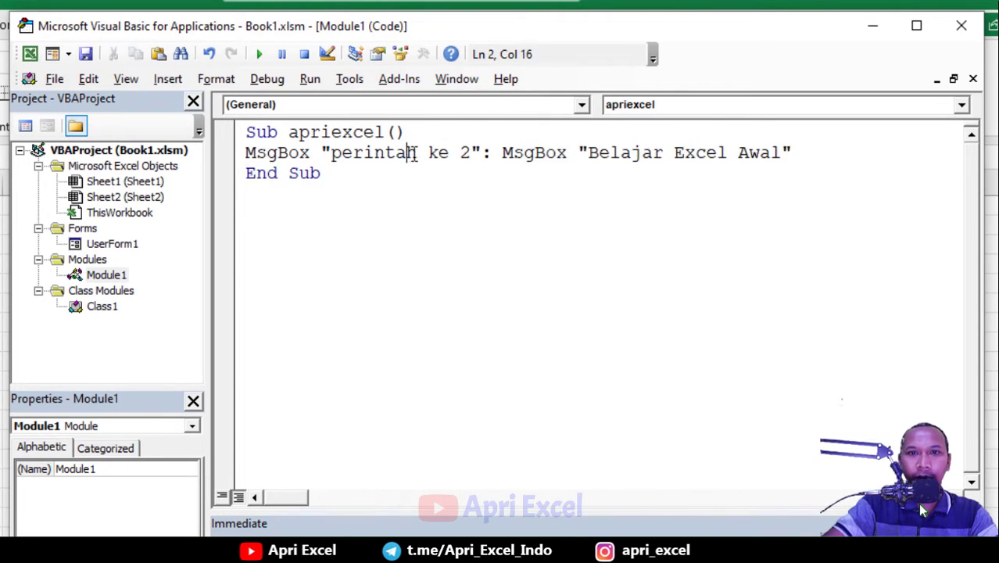
pyautogui.moveTo(409, 153); pyautogui.dragTo(417, 154)
pyautogui.click(457, 156)
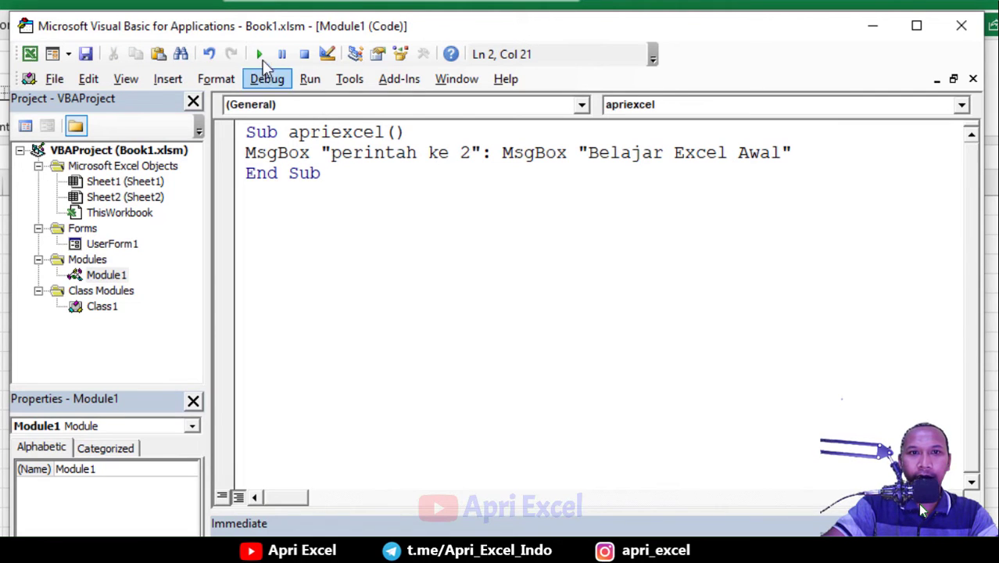
# Run apriexcel and dismiss the "perintah ke 2" and "Belajar Excel Awal" messages in turn.
pyautogui.click(259, 54)
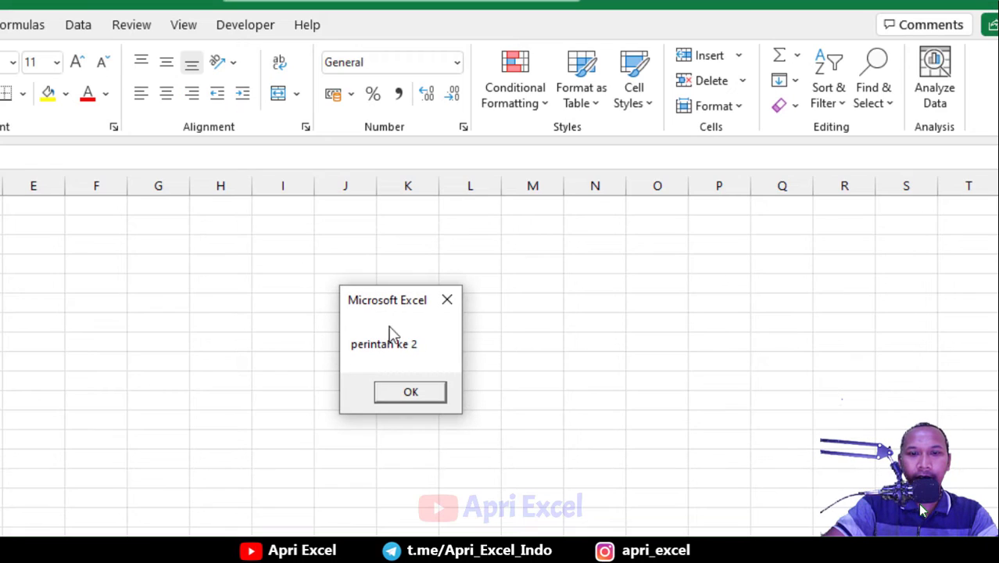
pyautogui.click(399, 391)
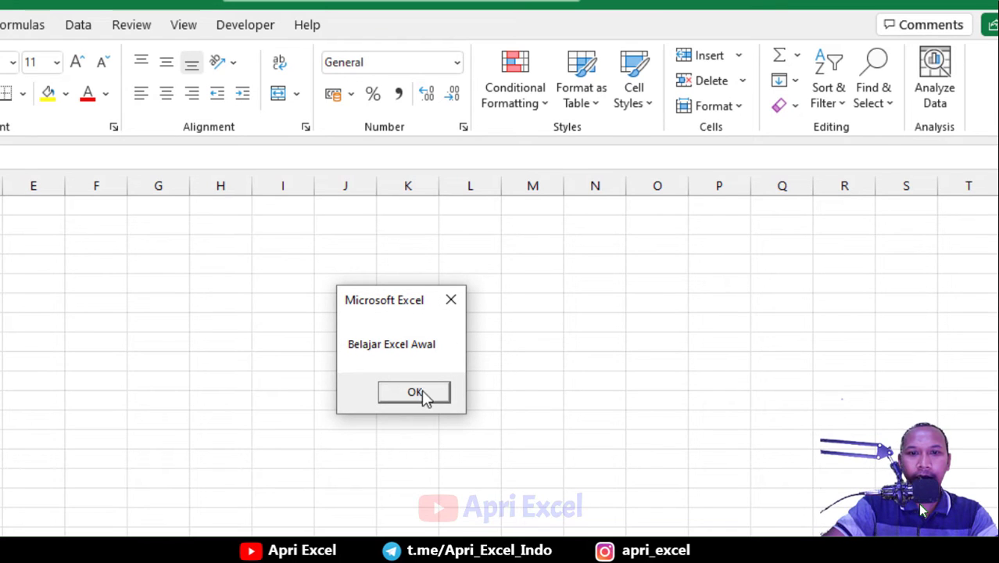
pyautogui.click(425, 393)
pyautogui.click(385, 179)
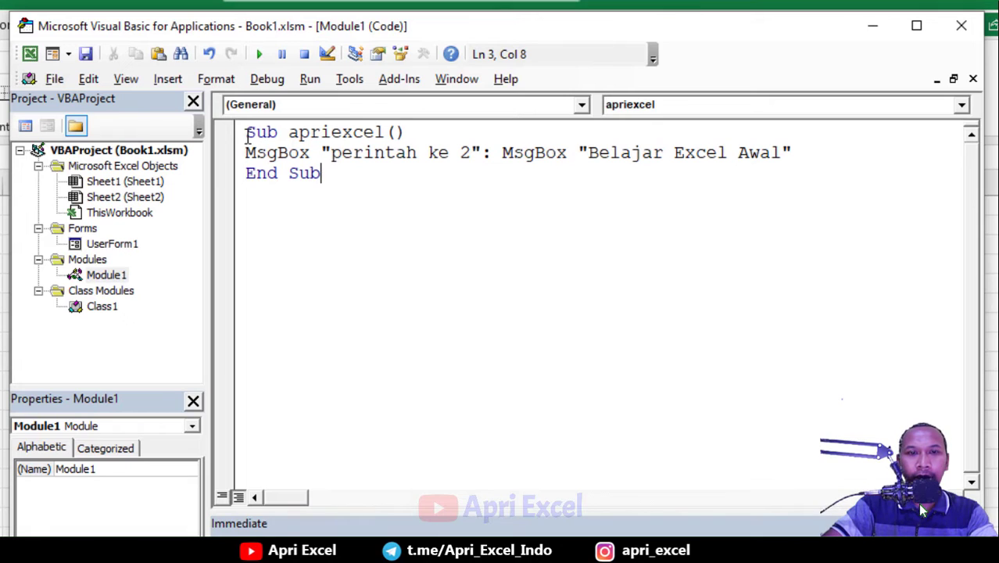
pyautogui.click(247, 133)
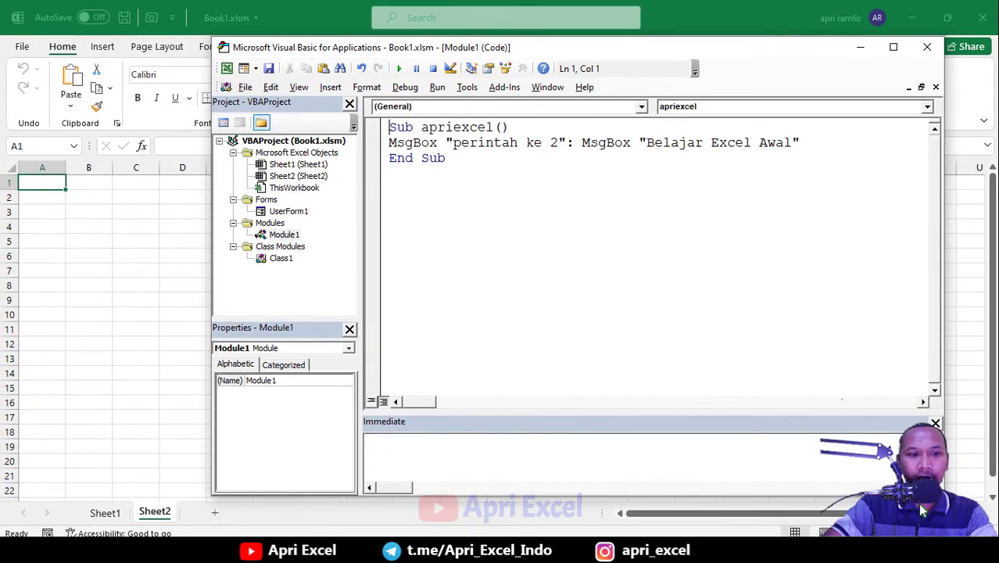
# Save the new blank Excel workbook as 'tes macro.xlsx' in place of Book1.
pyautogui.press('super')
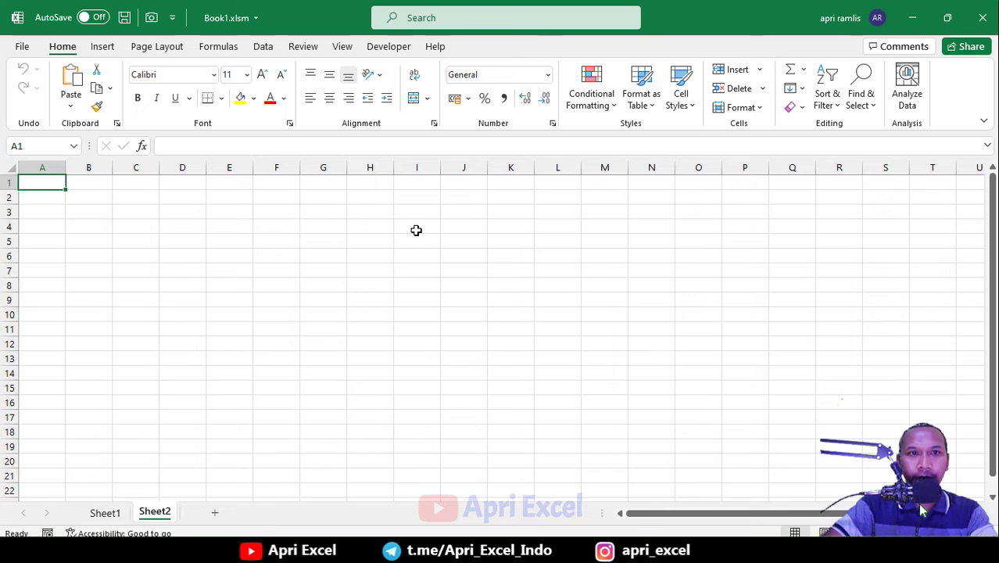
pyautogui.hotkey('ctrl', 'w')
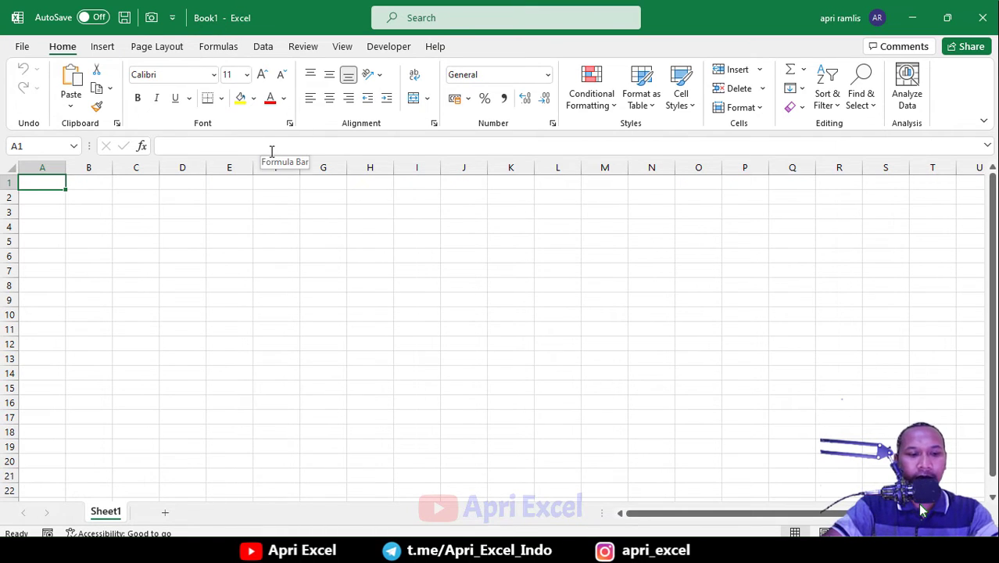
pyautogui.hotkey('ctrl', 's')
pyautogui.click(381, 234)
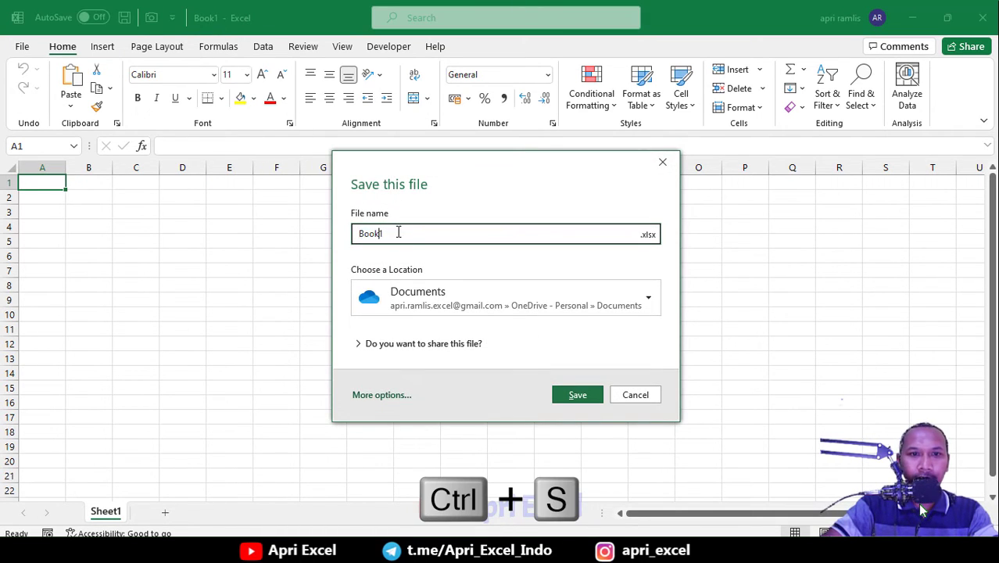
pyautogui.moveTo(398, 232); pyautogui.dragTo(348, 232)
pyautogui.write('tes')
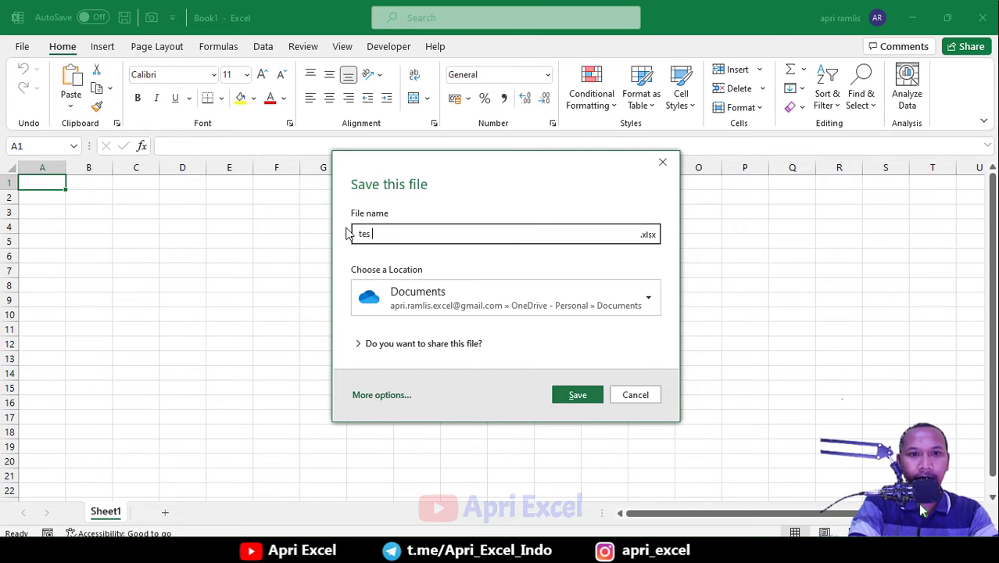
pyautogui.write('macro')
pyautogui.click(578, 395)
pyautogui.click(391, 241)
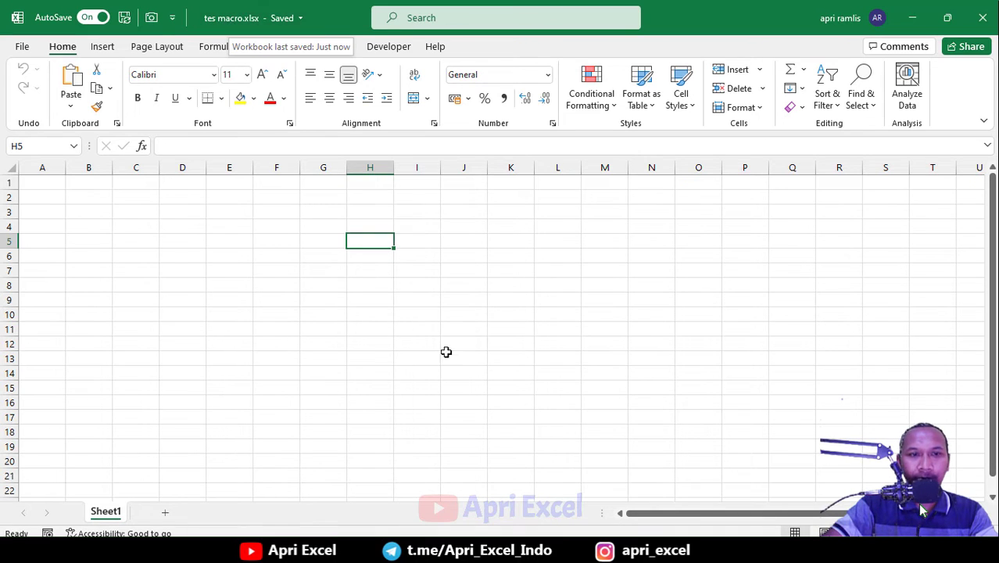
pyautogui.click(258, 262)
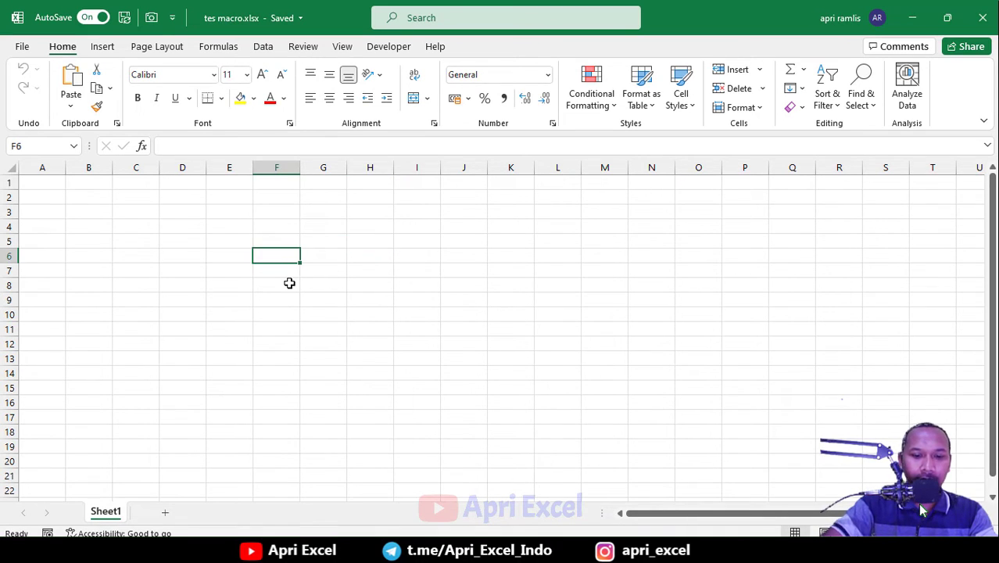
# Draw a rectangle shape over cells D2 to E3.
pyautogui.click(102, 47)
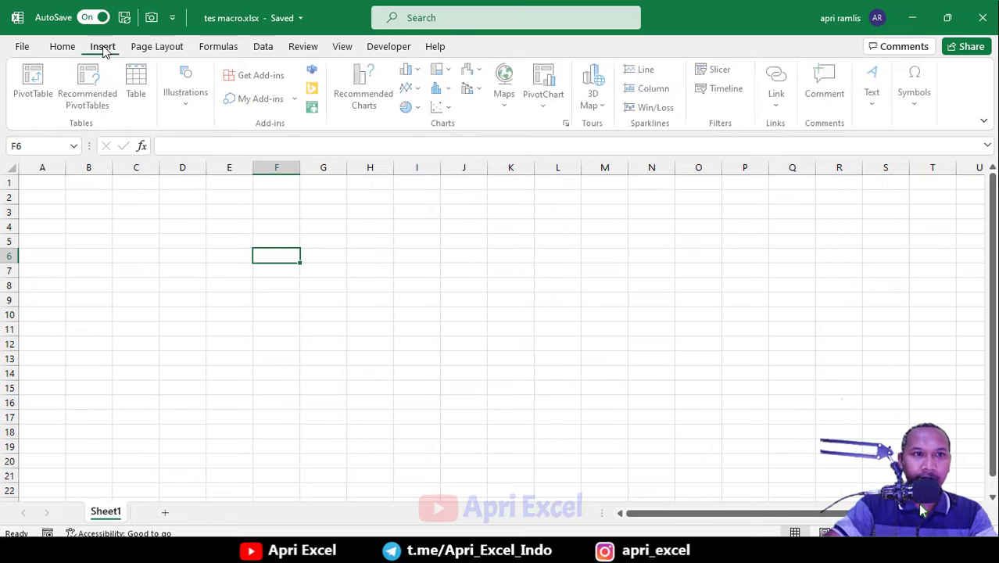
pyautogui.click(189, 103)
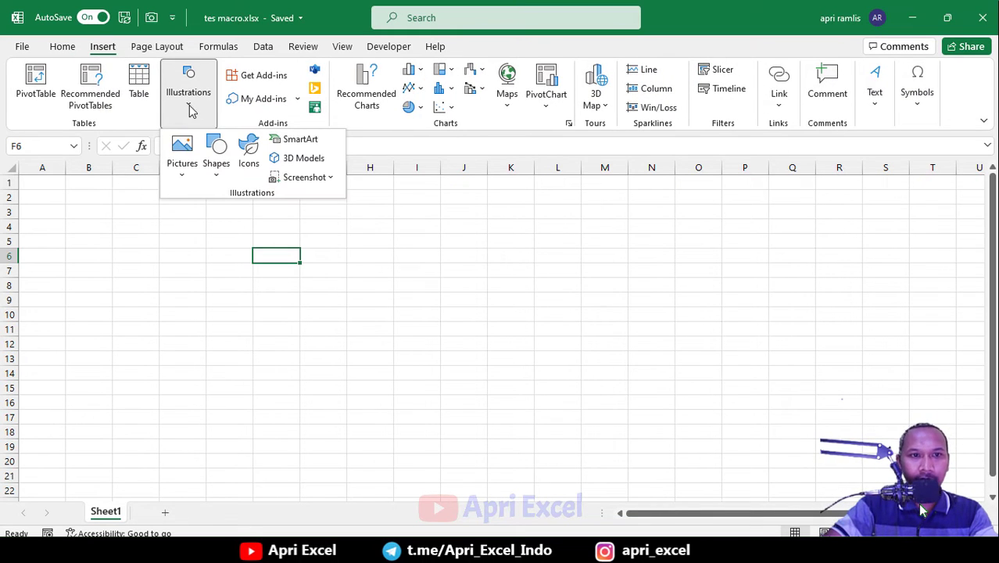
pyautogui.click(226, 173)
pyautogui.click(244, 217)
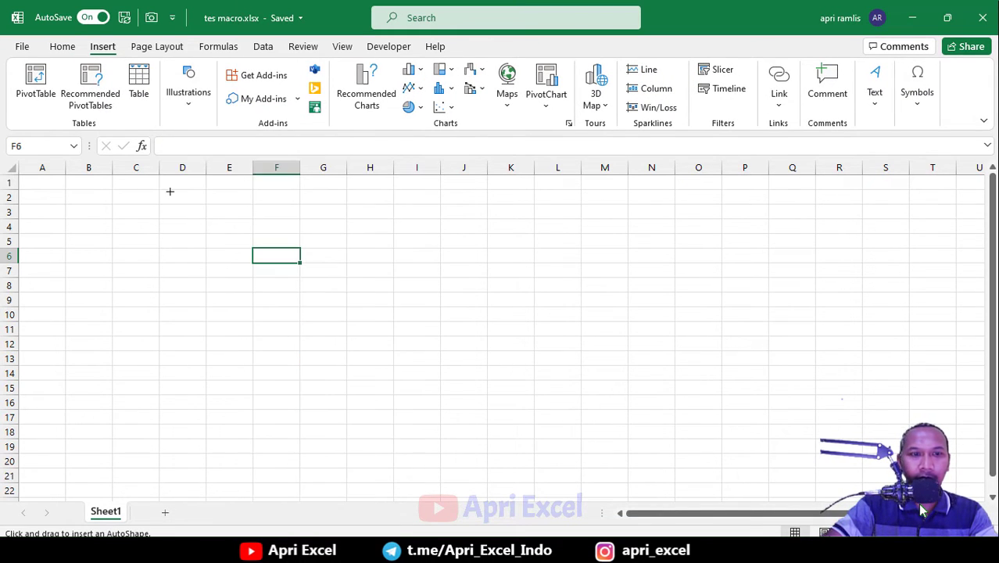
pyautogui.moveTo(238, 213); pyautogui.dragTo(255, 222)
# Assign Book1.xlsm!apriexcel to the rectangle and click it to show both messages.
pyautogui.rightClick(197, 210)
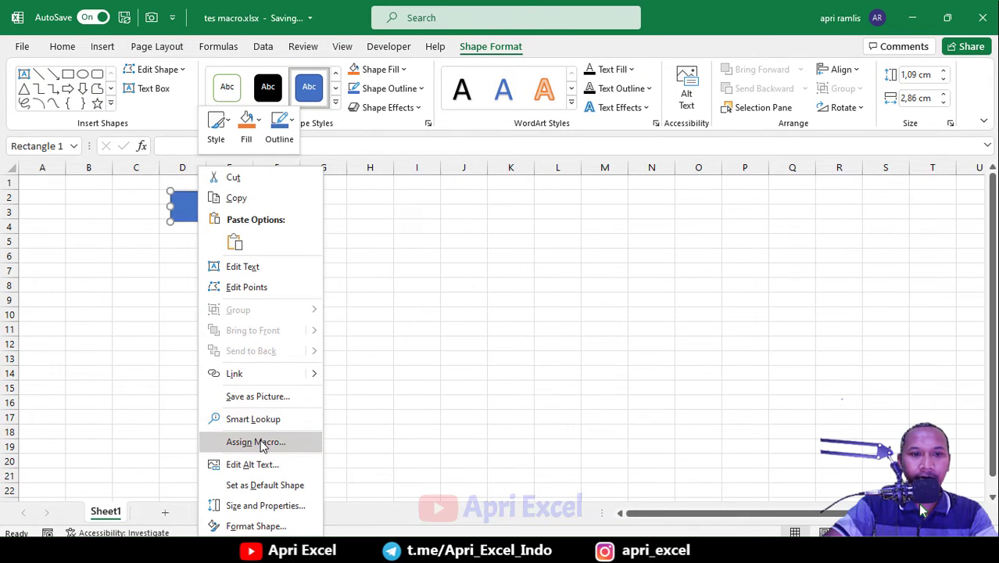
pyautogui.click(258, 443)
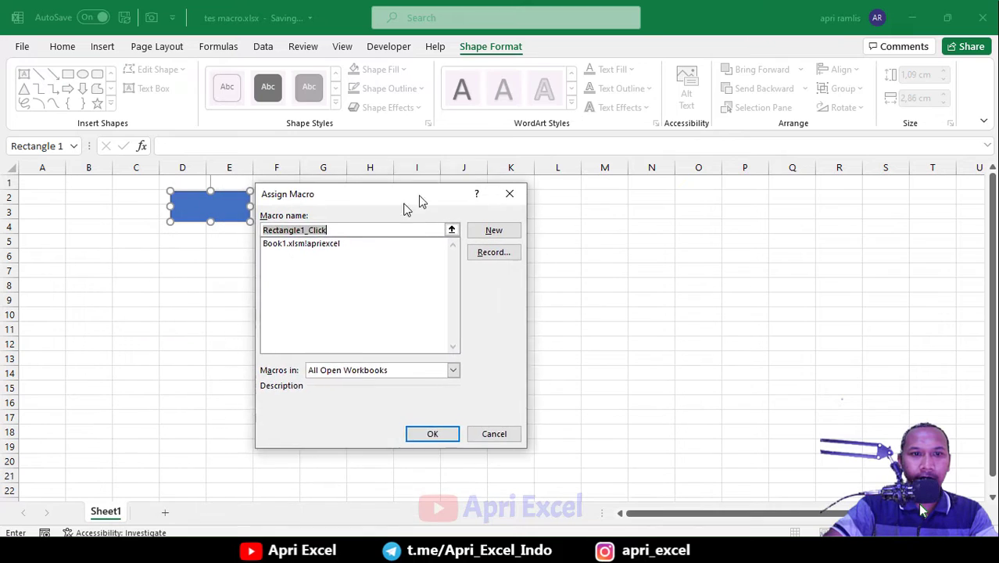
pyautogui.click(317, 231)
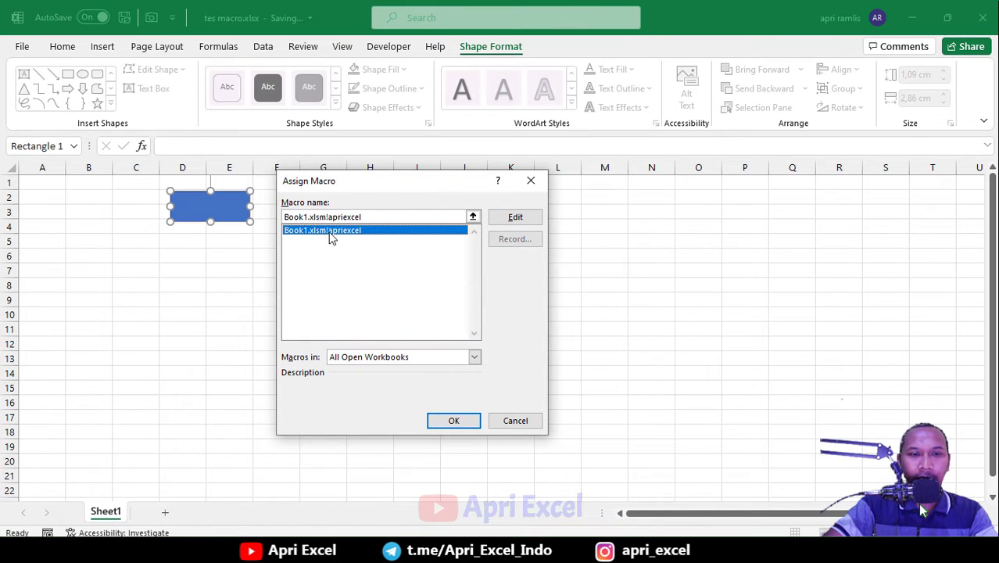
pyautogui.click(454, 421)
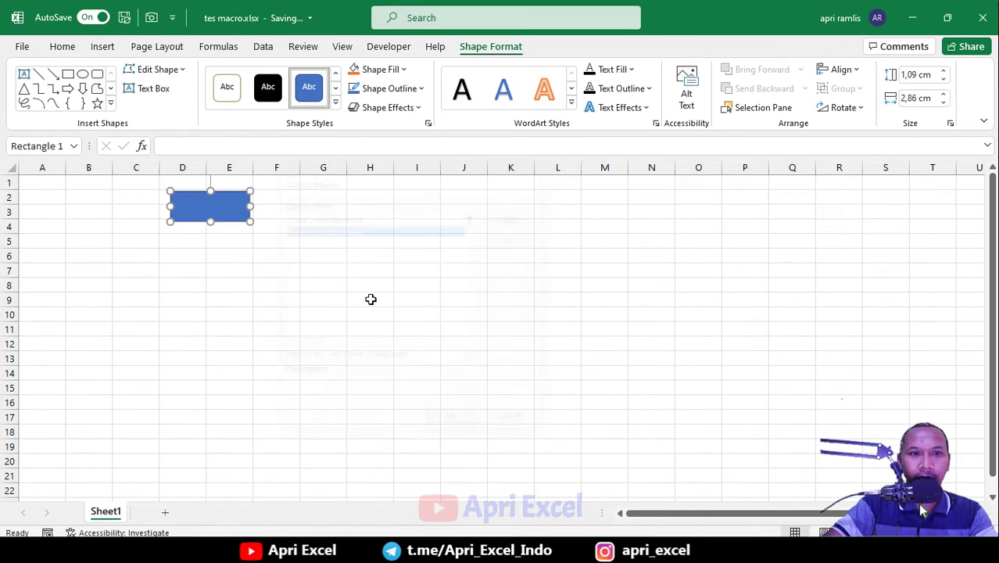
pyautogui.moveTo(344, 270); pyautogui.dragTo(369, 270)
pyautogui.click(238, 214)
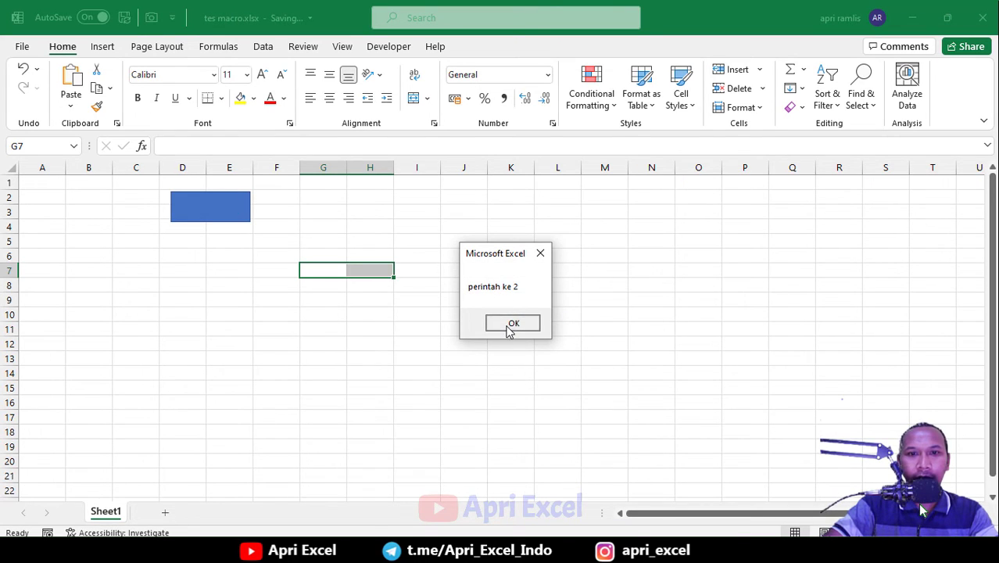
pyautogui.click(509, 328)
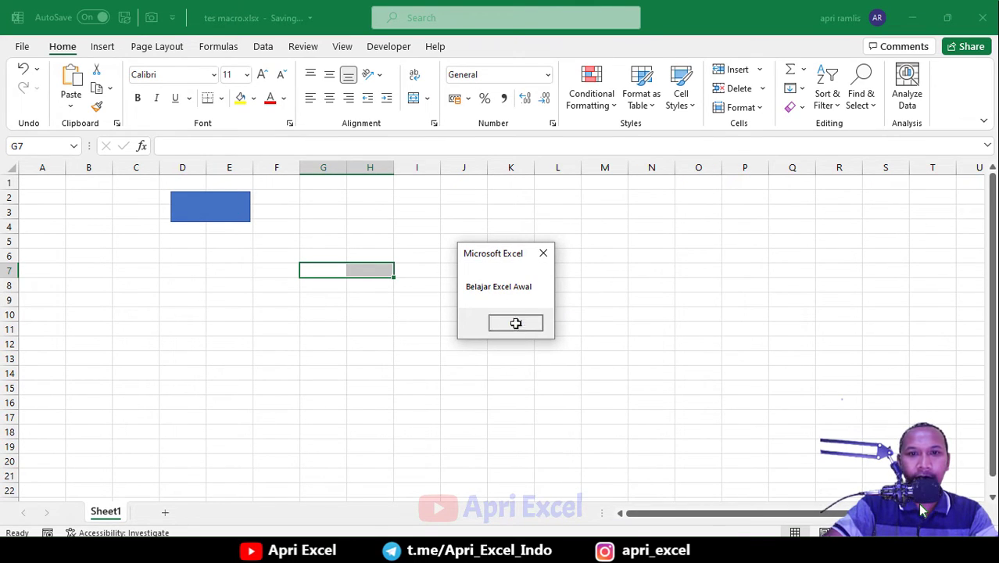
pyautogui.click(516, 323)
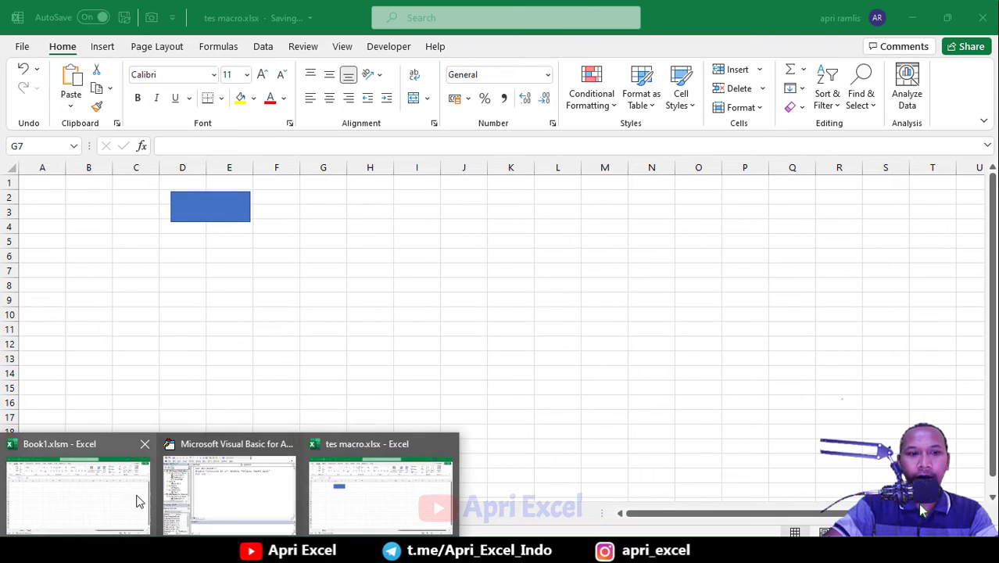
pyautogui.click(78, 481)
# Declare apriexcel as Public Sub and start a private sub macroprivate line below End Sub.
pyautogui.click(230, 496)
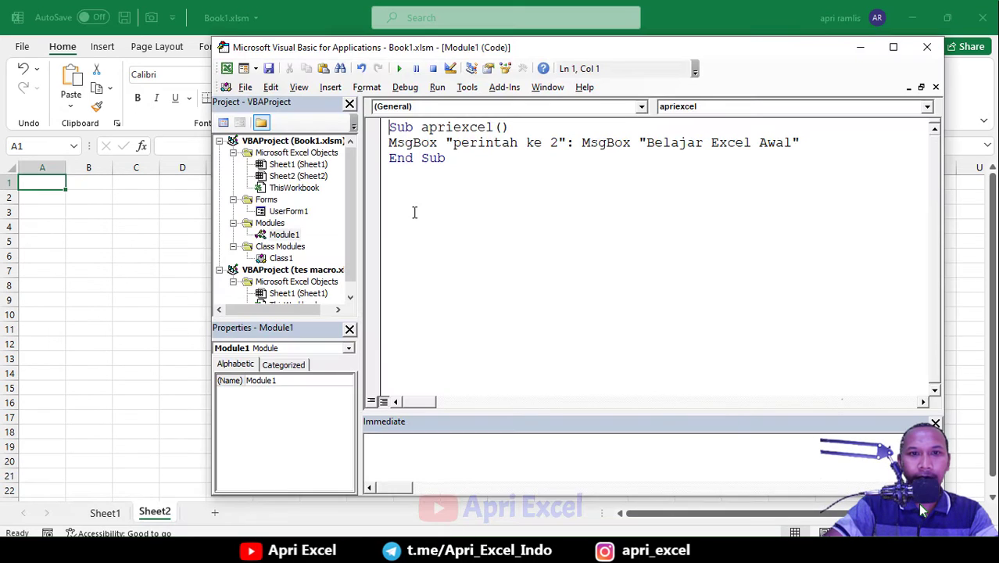
pyautogui.click(390, 126)
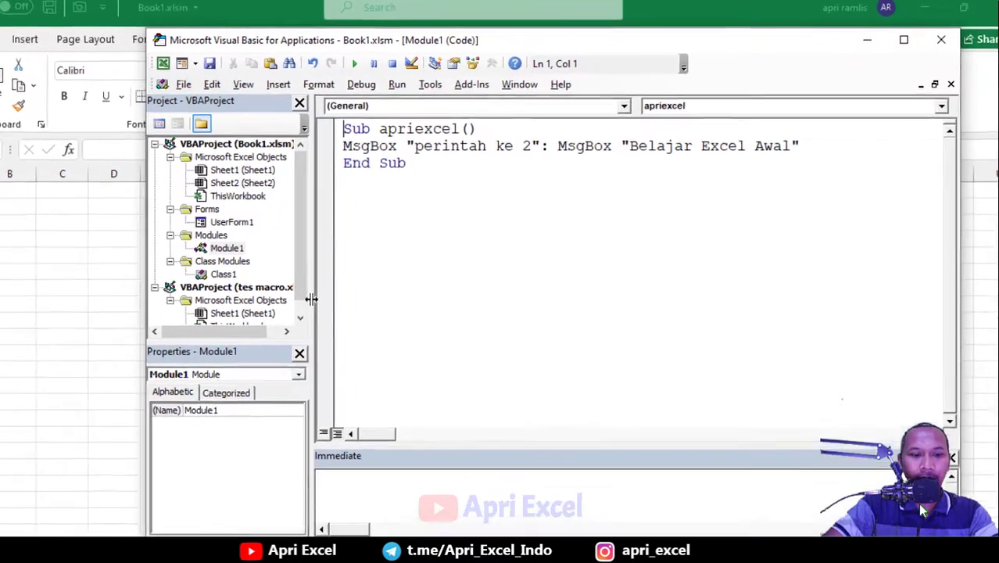
pyautogui.write('public')
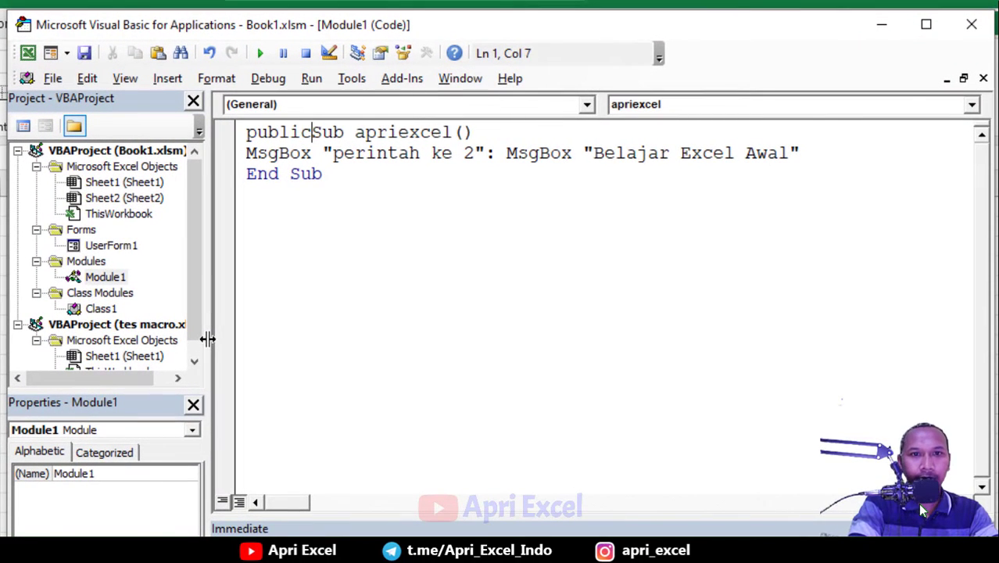
pyautogui.click(353, 210)
pyautogui.write('private sub macroprivate()')
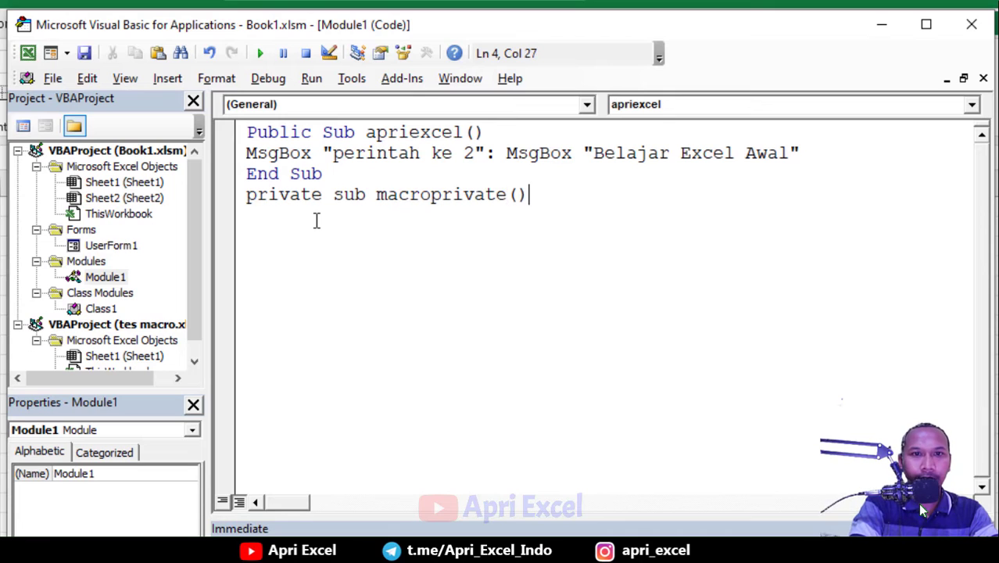
# Give the private procedure the body MsgBox "hanya disini saja".
pyautogui.press('Return')
pyautogui.write('m')
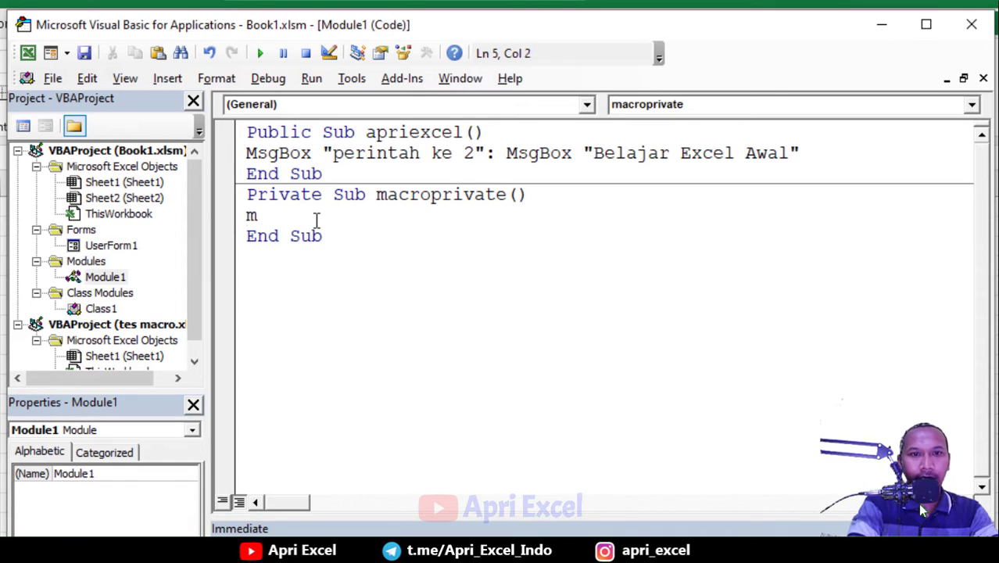
pyautogui.write('sgbox "han')
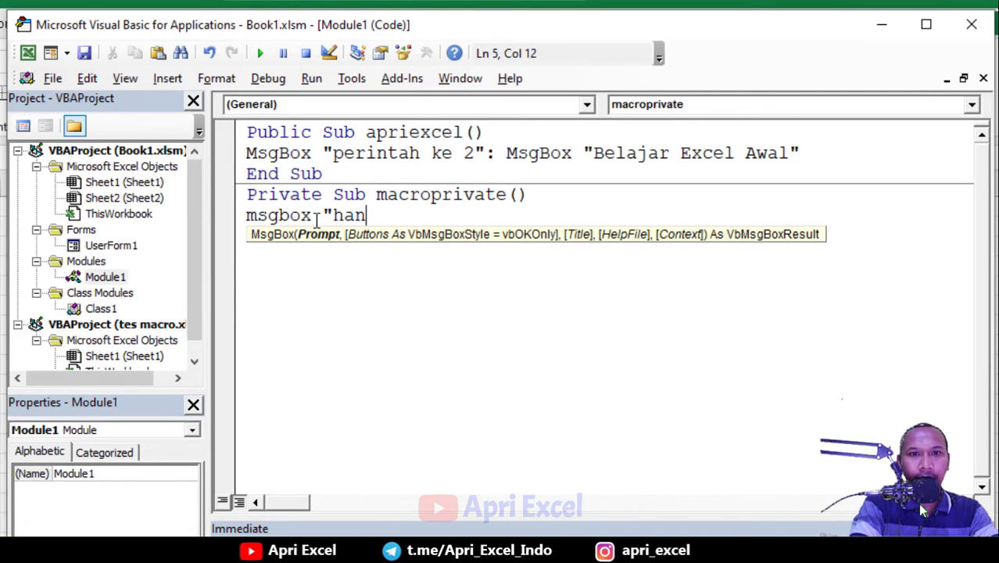
pyautogui.write('ya disini  saj')
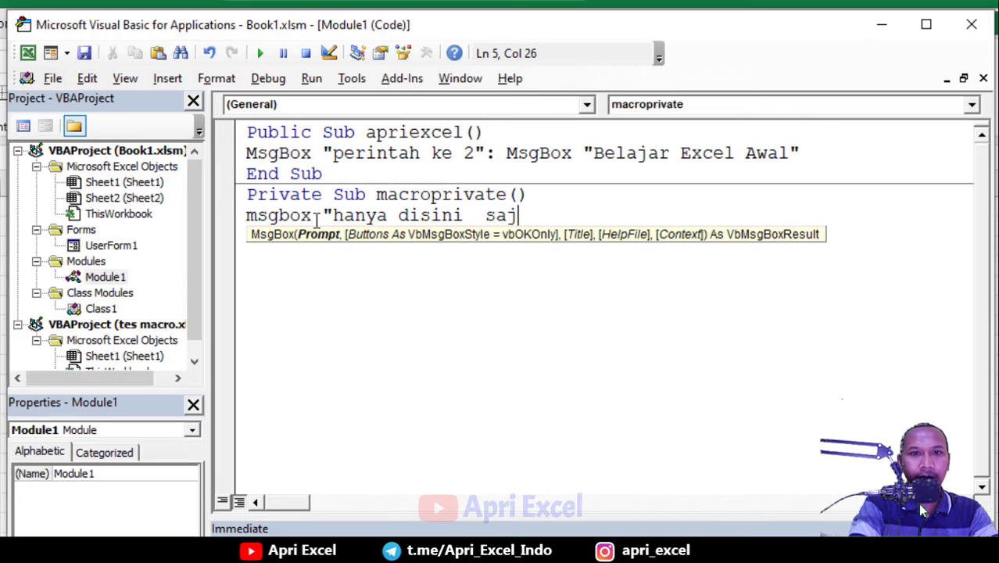
pyautogui.write('a"')
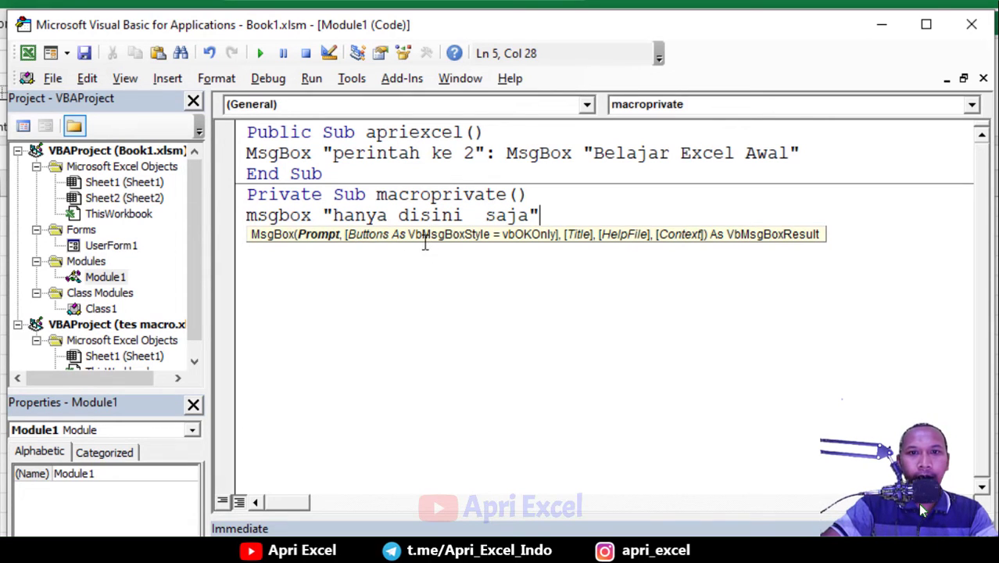
pyautogui.click(440, 301)
pyautogui.click(408, 177)
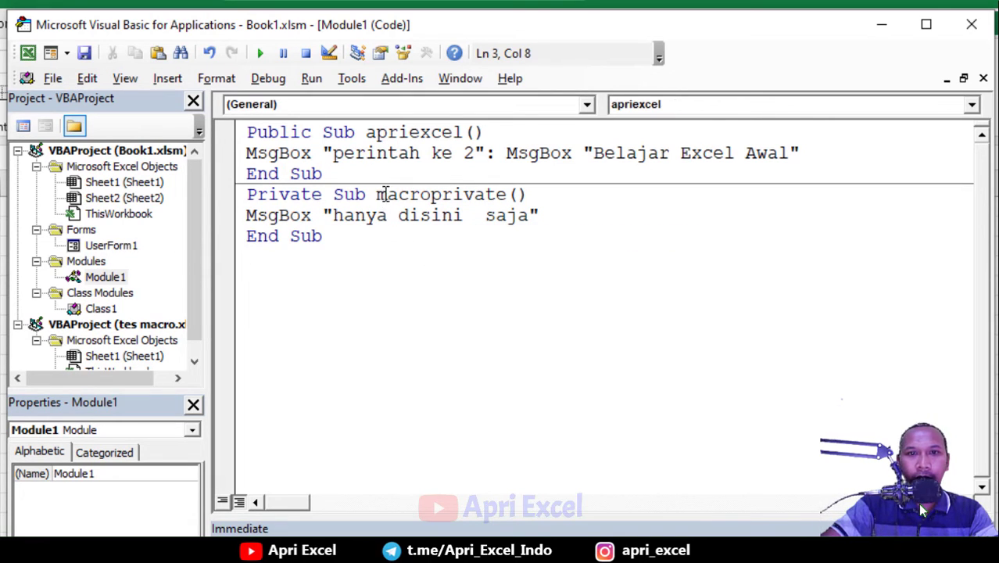
# Fix the invalid procedure name by replacing the dot with an underscore: macro_private.
pyautogui.moveTo(379, 194); pyautogui.dragTo(519, 195)
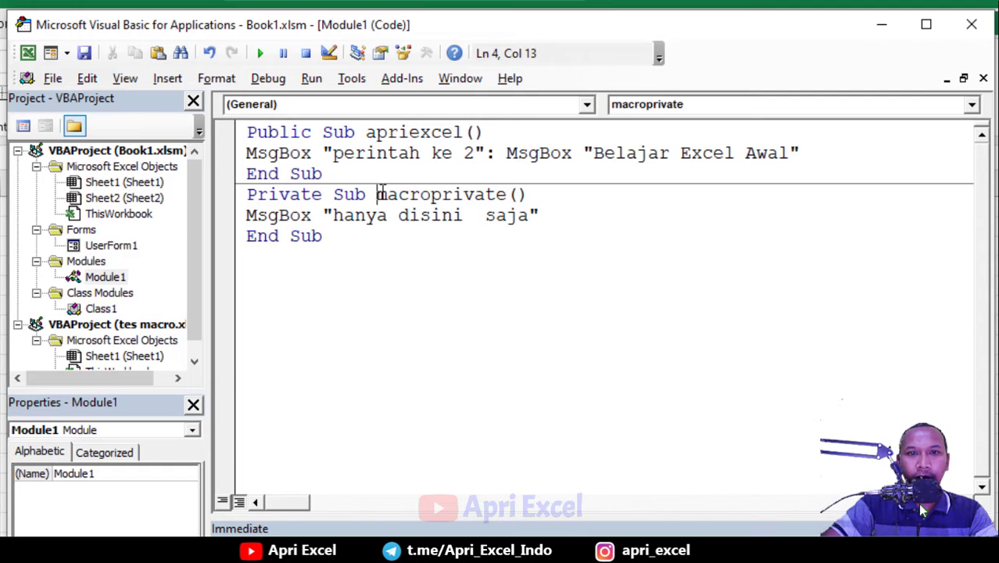
pyautogui.click(433, 197)
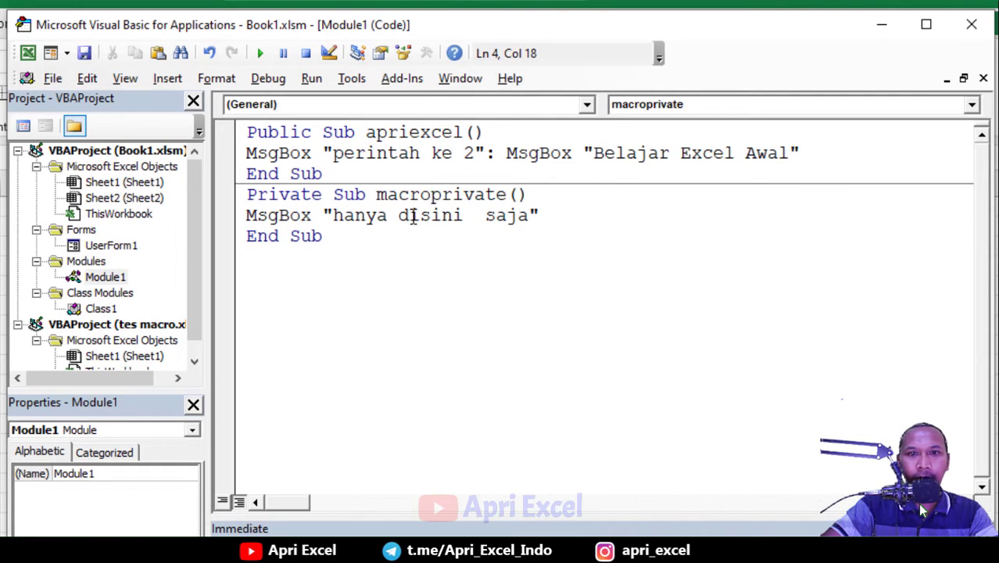
pyautogui.click(475, 251)
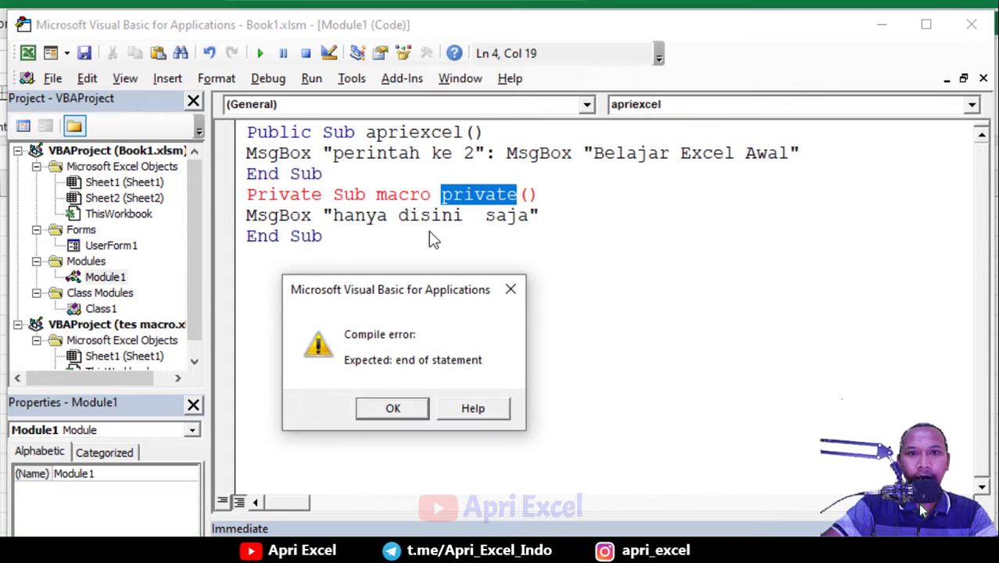
pyautogui.click(400, 409)
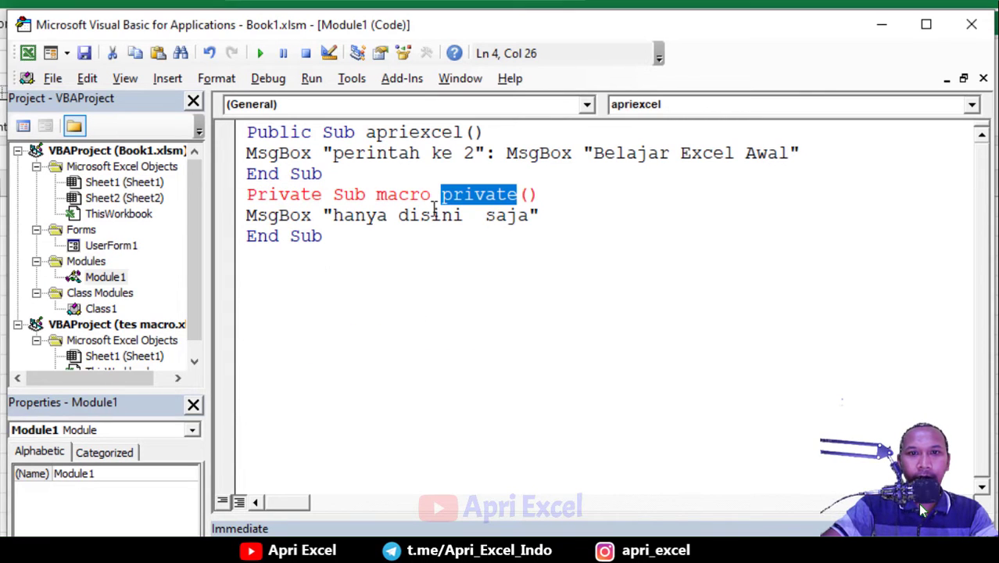
pyautogui.click(440, 195)
pyautogui.press('BackSpace')
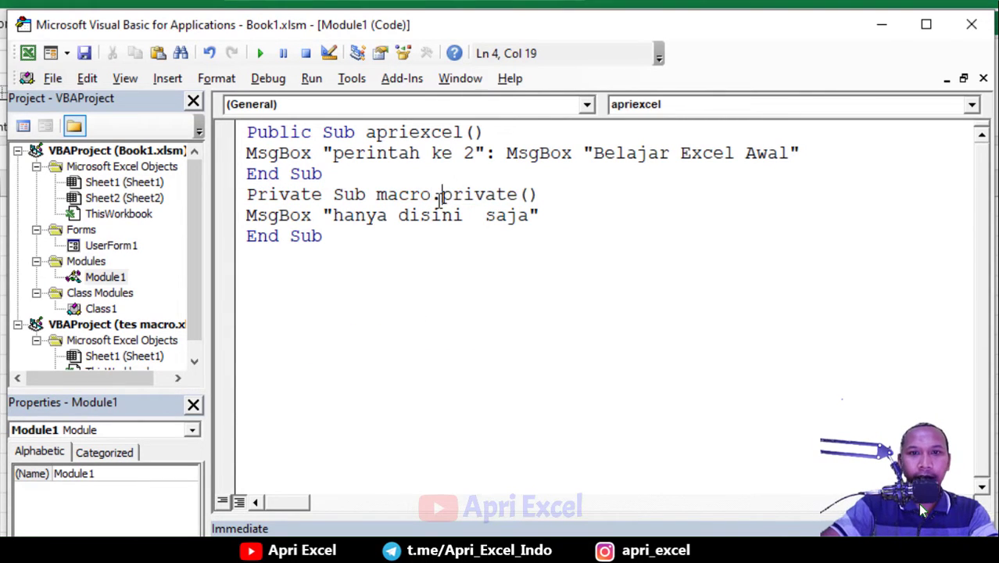
pyautogui.click(508, 261)
pyautogui.click(392, 409)
pyautogui.click(444, 195)
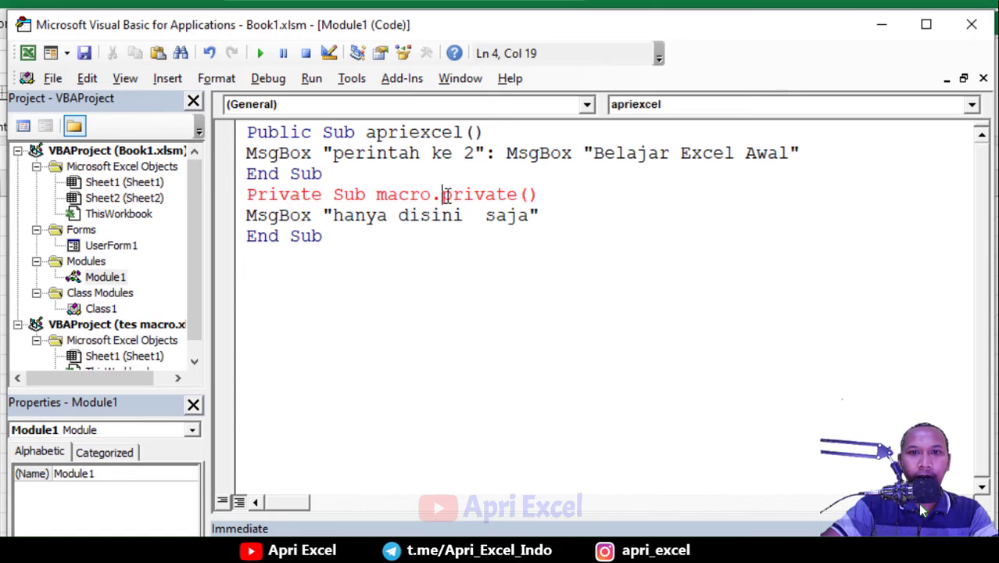
pyautogui.hotkey('shift', 'Left')
pyautogui.write('_')
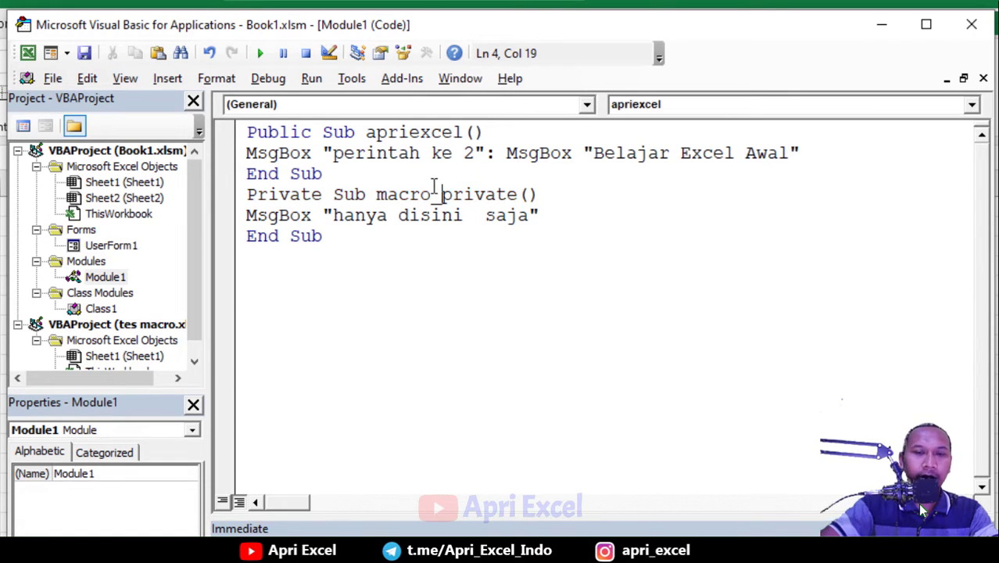
pyautogui.click(441, 270)
# Test a leading digit (1acro_private) to see the compile error, then restore macro_private.
pyautogui.click(387, 195)
pyautogui.hotkey('shift', 'Left')
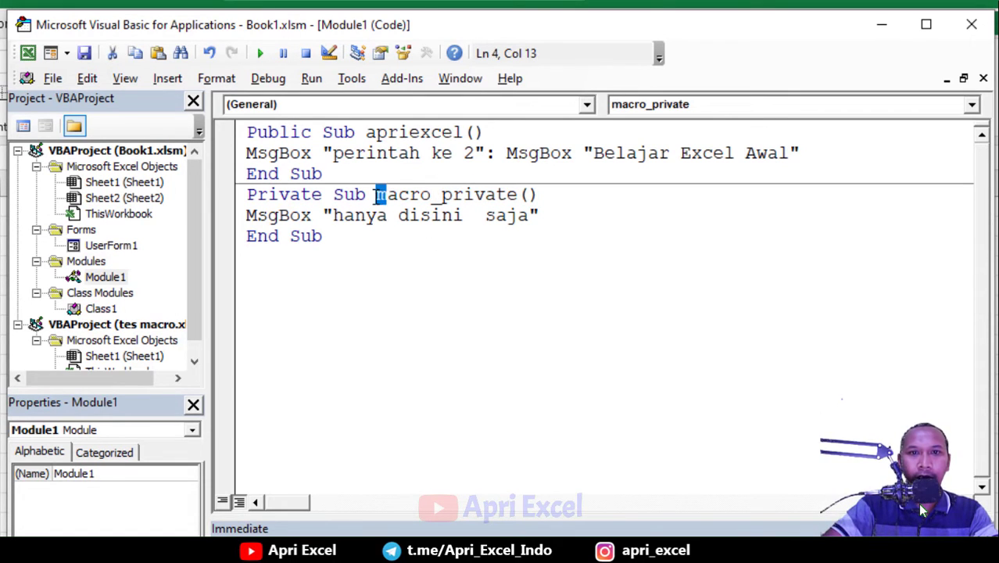
pyautogui.click(390, 197)
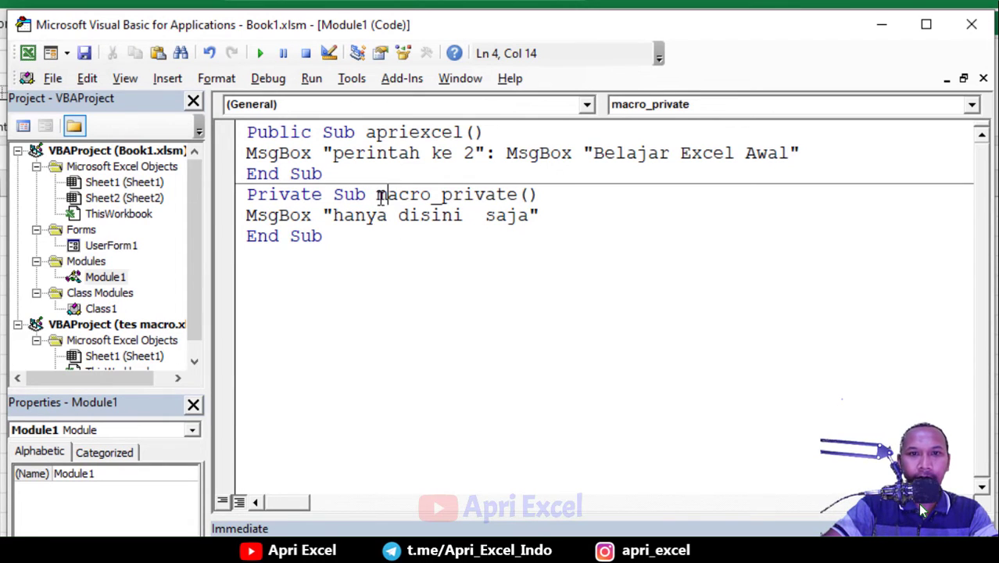
pyautogui.hotkey('shift', 'Left')
pyautogui.write('1')
pyautogui.click(386, 250)
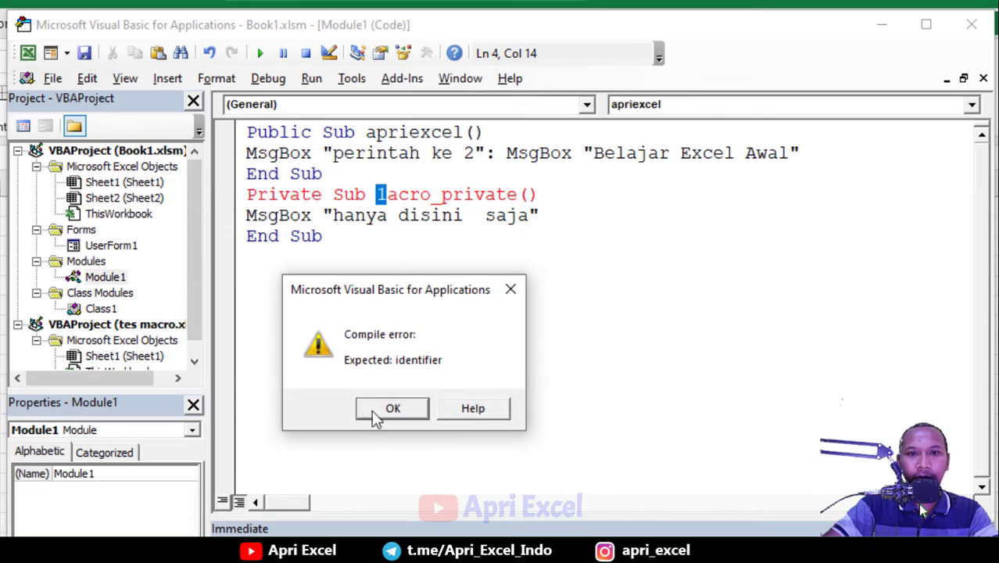
pyautogui.click(374, 419)
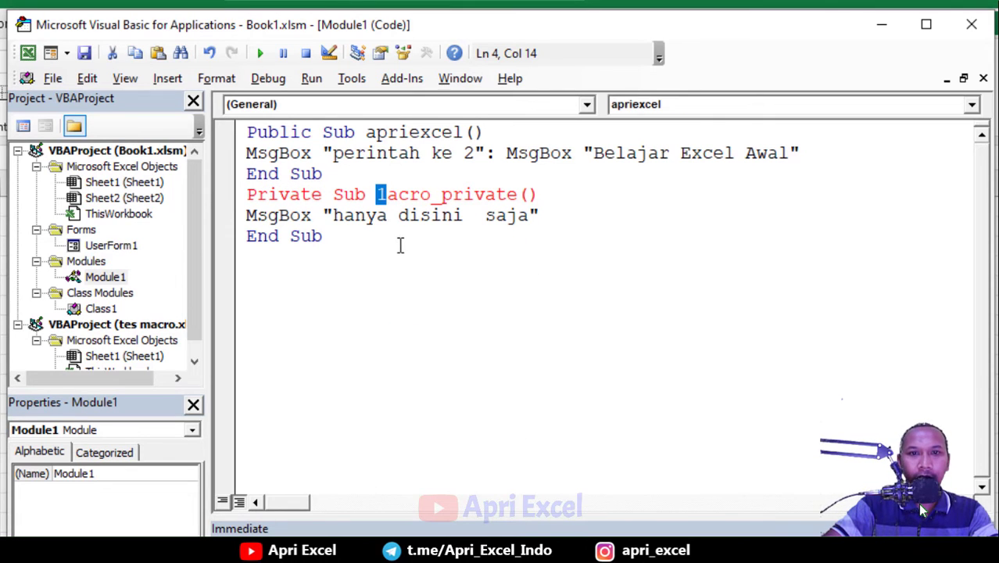
pyautogui.write('m')
pyautogui.click(382, 250)
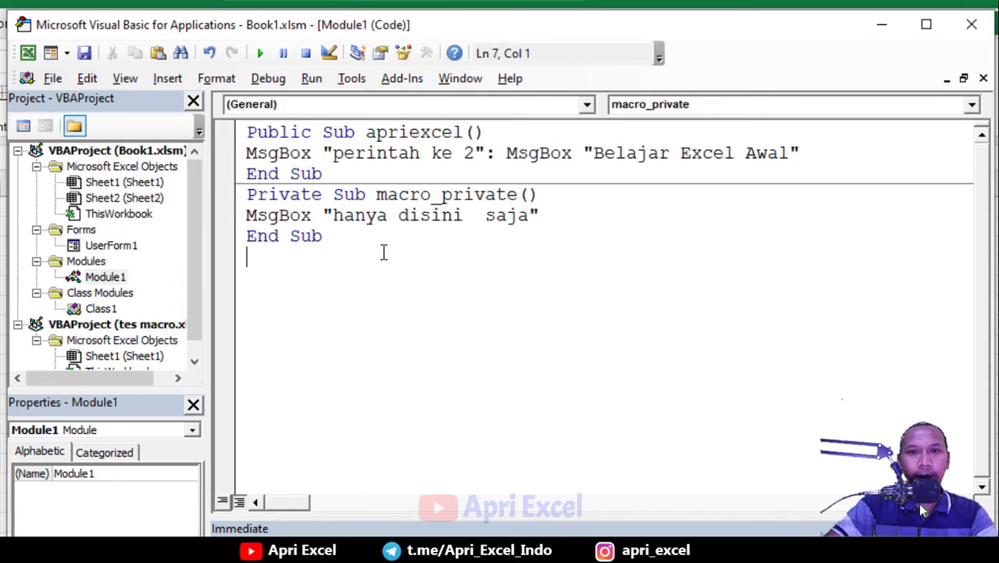
pyautogui.click(334, 232)
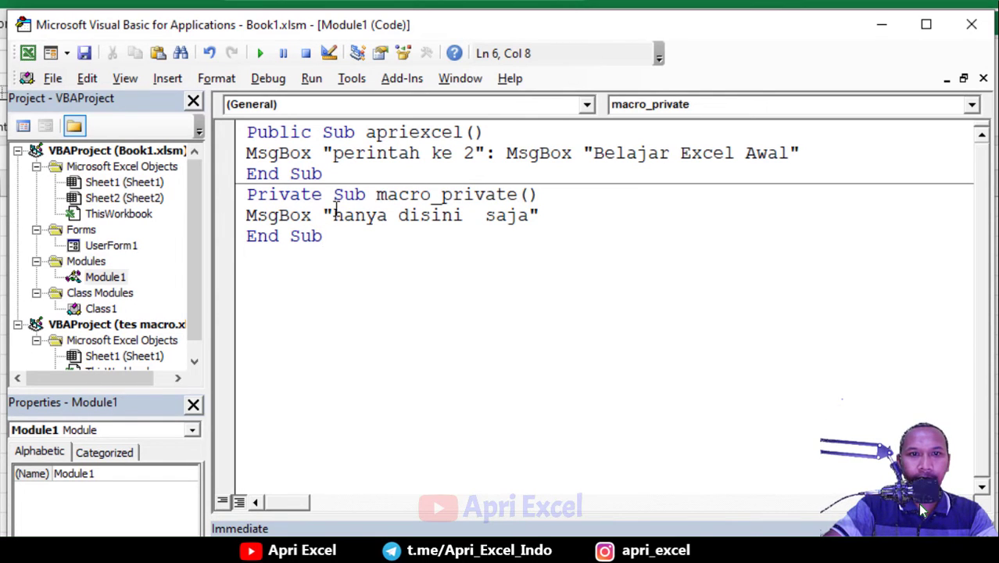
pyautogui.click(117, 279)
pyautogui.click(353, 250)
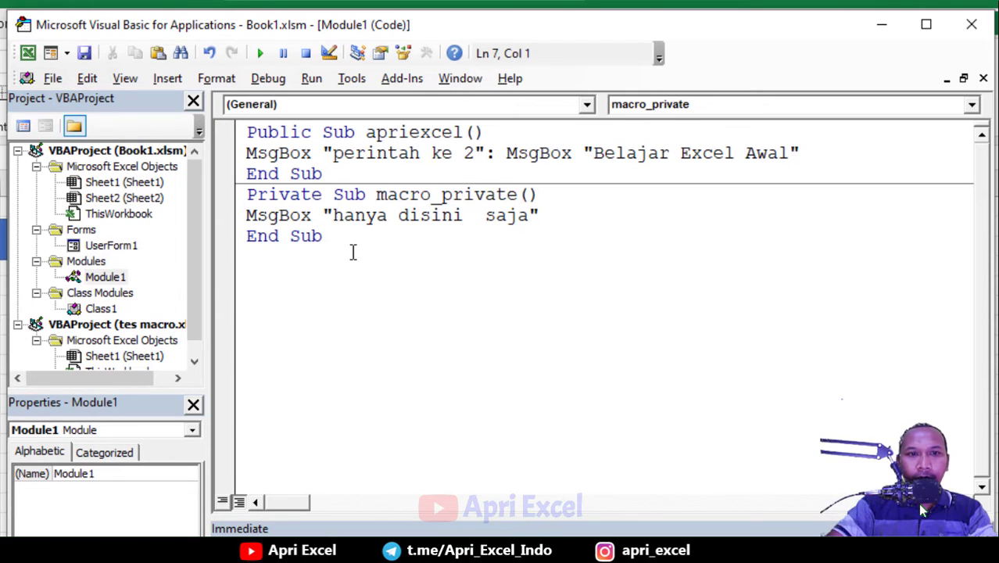
pyautogui.click(316, 194)
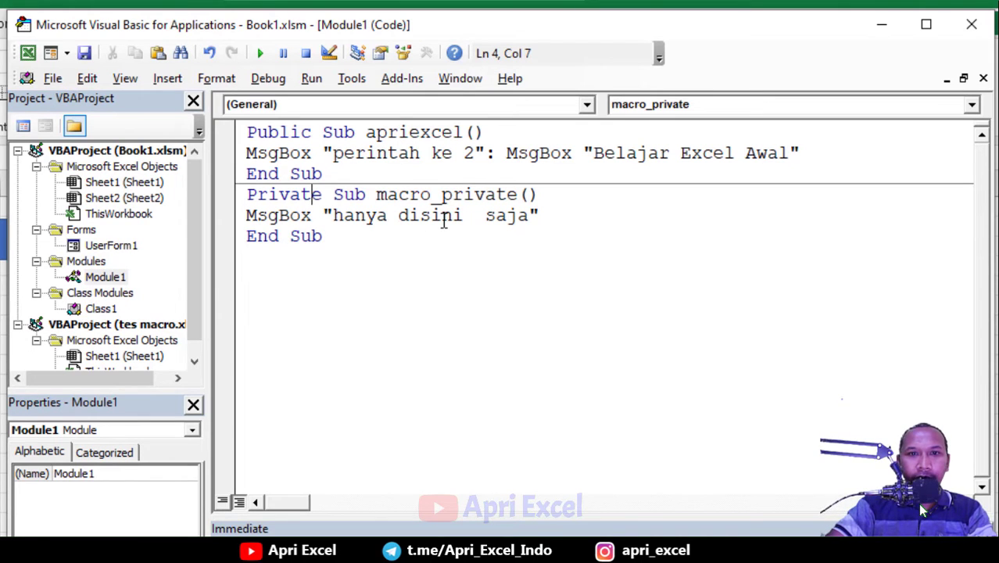
# Close the tes macro.xlsx workbook and return to the VBA editor.
pyautogui.click(107, 183)
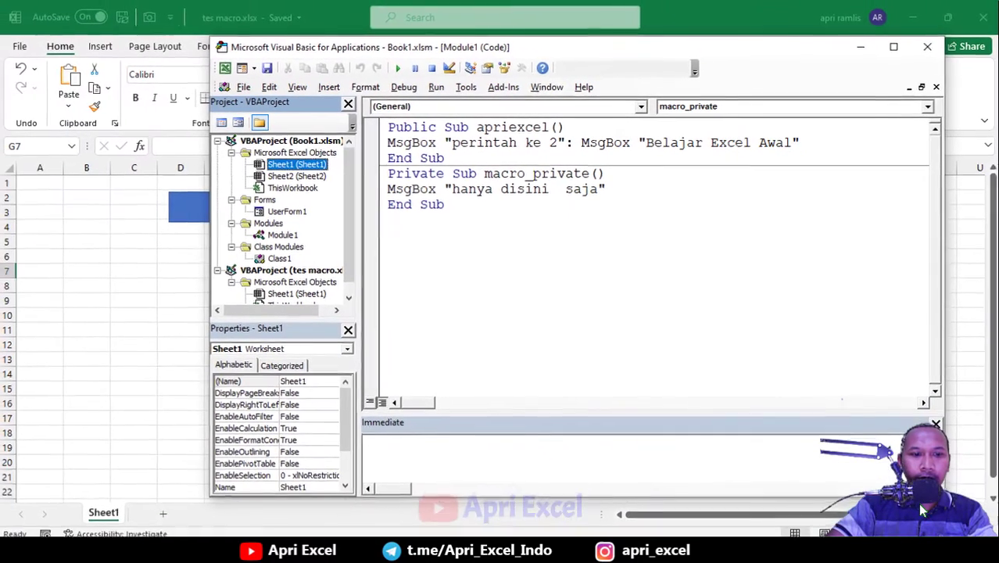
pyautogui.moveTo(229, 551)
pyautogui.click(368, 465)
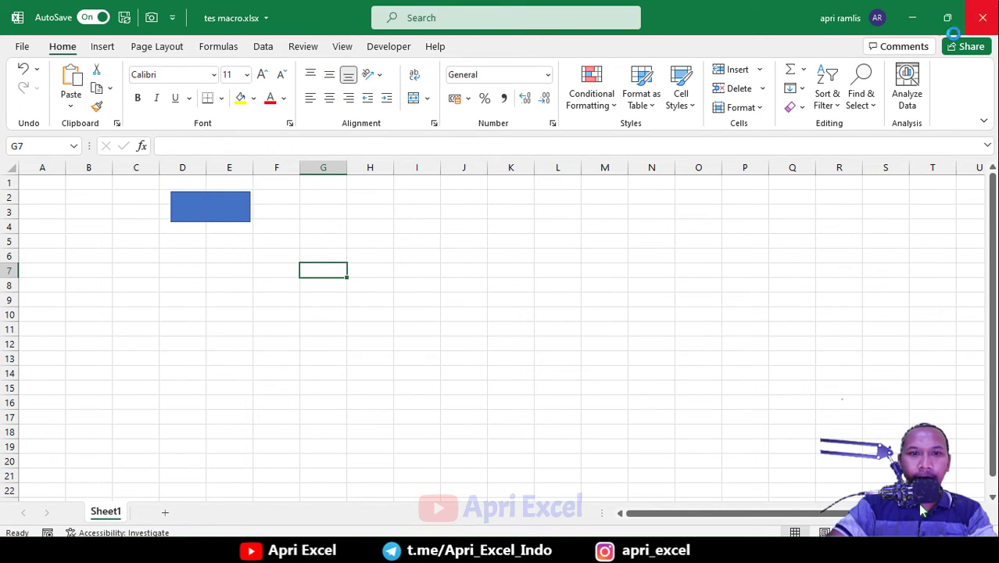
pyautogui.click(986, 9)
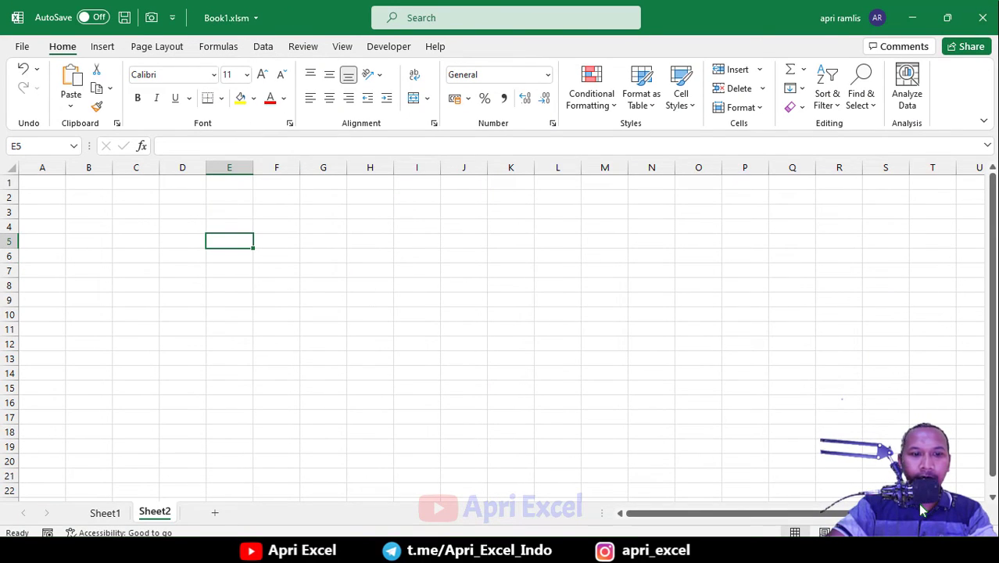
pyautogui.moveTo(178, 552)
pyautogui.click(274, 517)
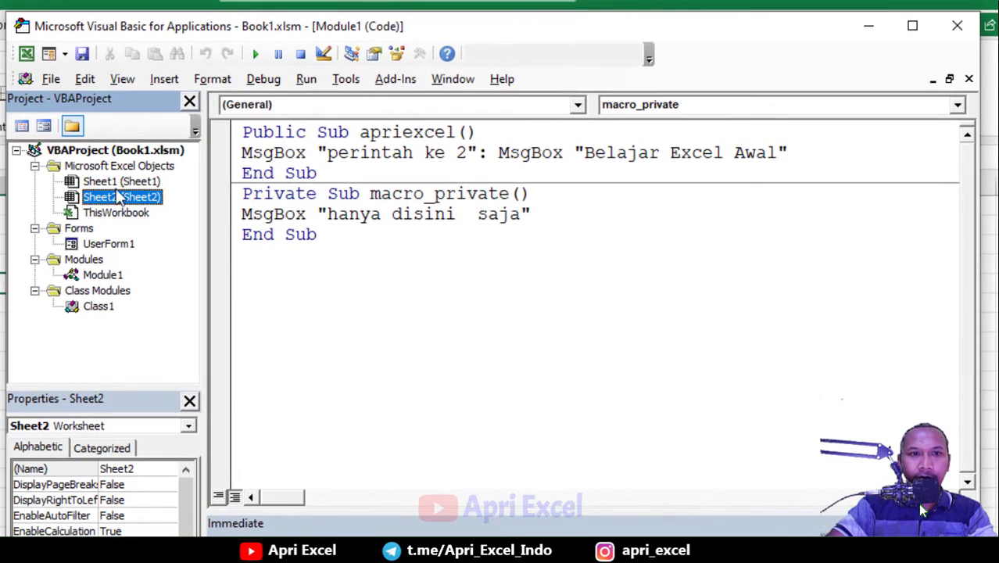
# Add Sub panggil() to Sheet1's code with the line Call apriexcel.
pyautogui.click(297, 164)
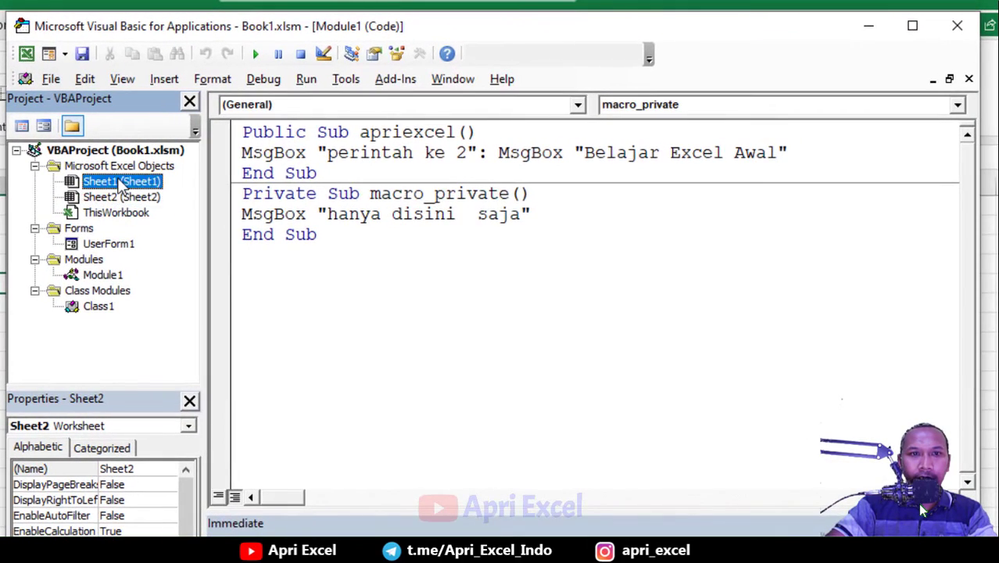
pyautogui.doubleClick(119, 182)
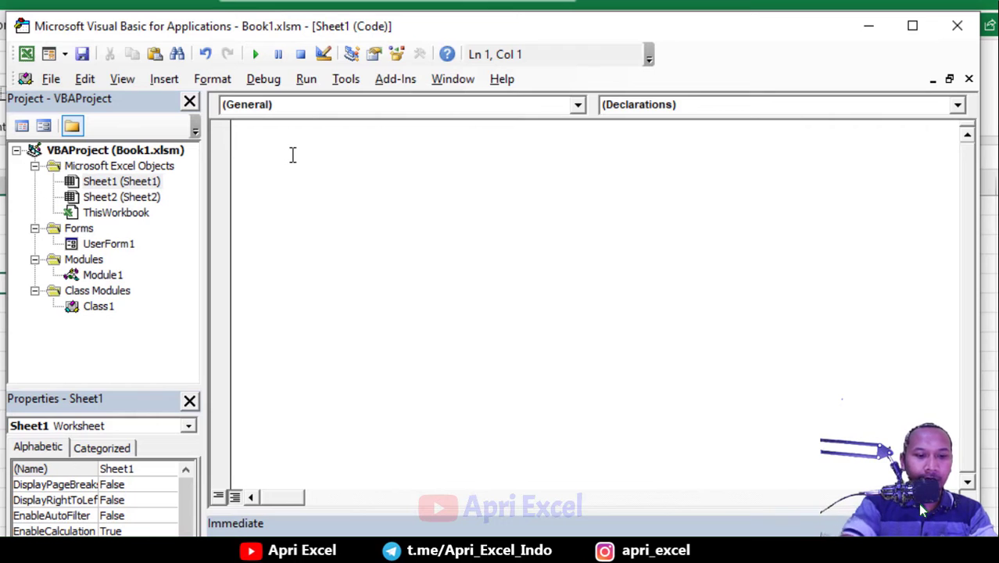
pyautogui.write('su')
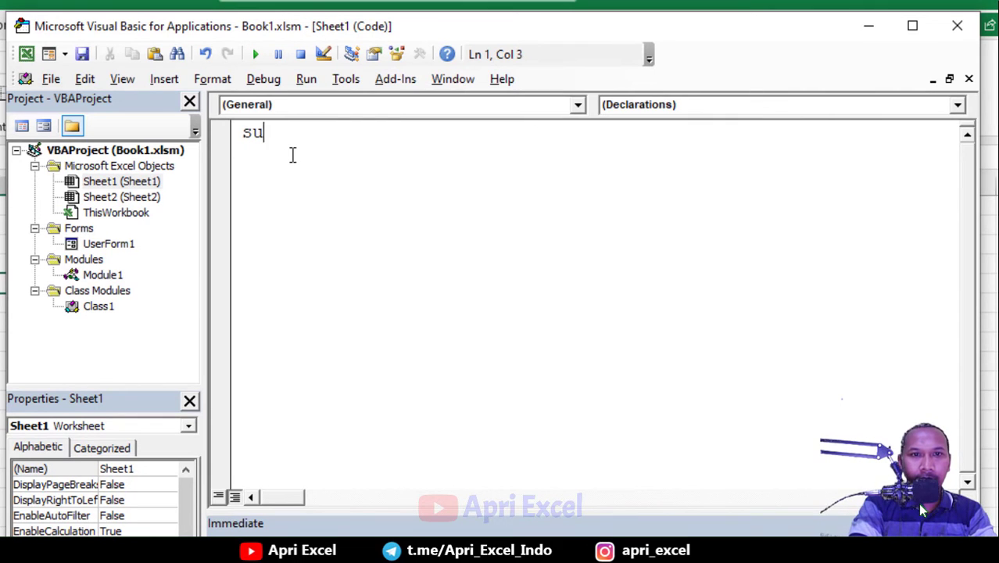
pyautogui.write('b panggi')
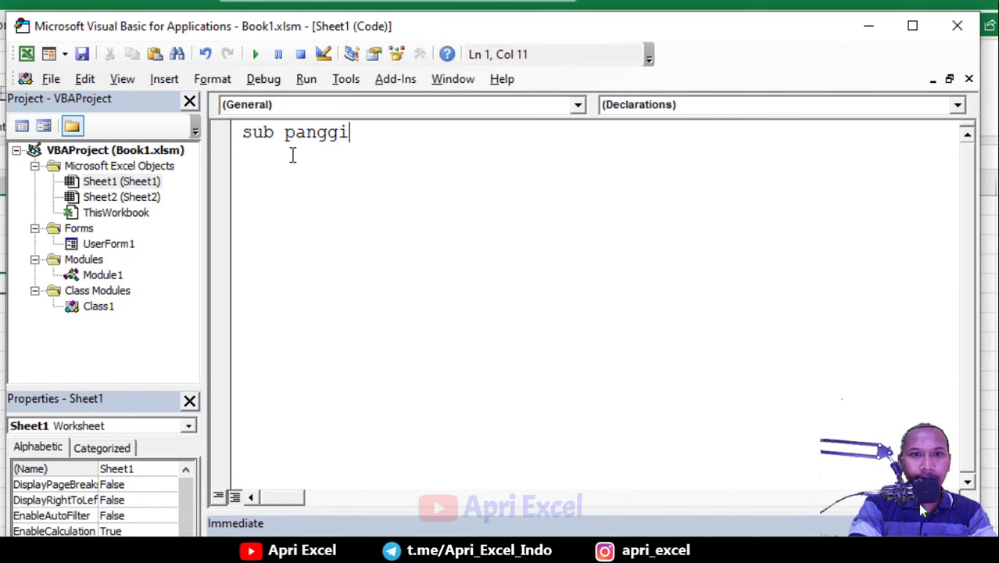
pyautogui.write('l()')
pyautogui.press('Return')
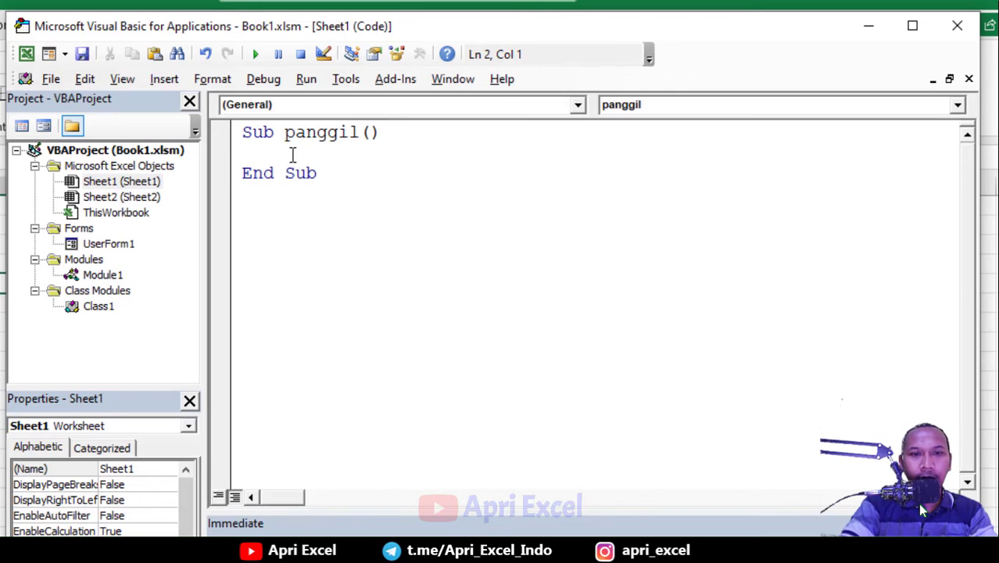
pyautogui.write('cal')
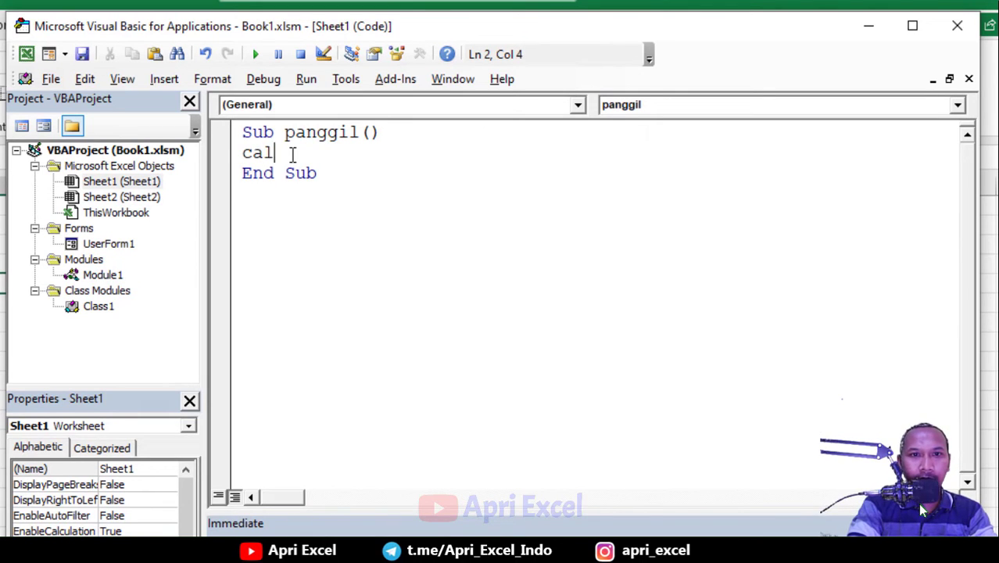
pyautogui.write('l apriex')
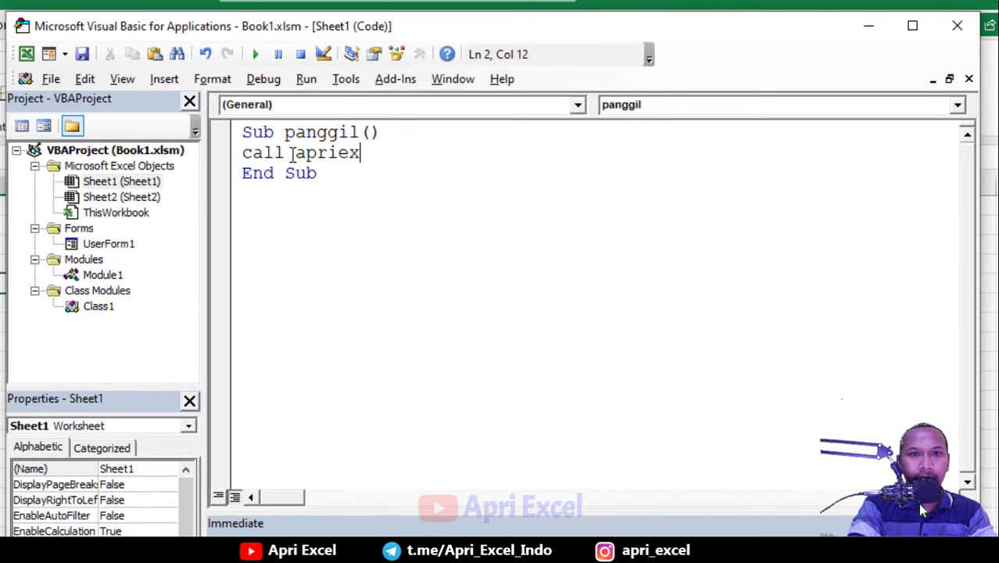
pyautogui.write('cel')
pyautogui.click(357, 212)
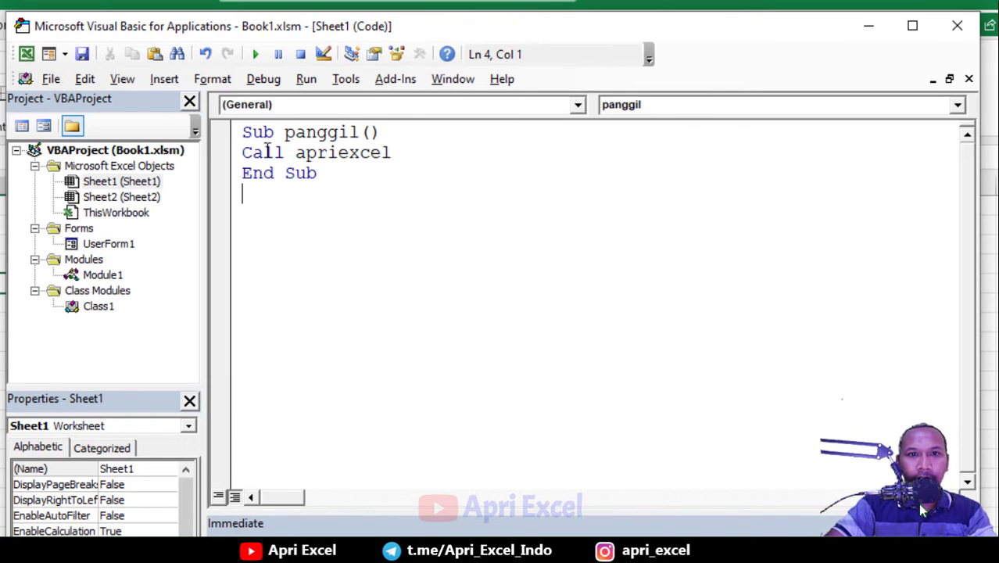
# Restore the code window and show Module1's apriexcel code alongside Sheet1's.
pyautogui.moveTo(294, 151); pyautogui.dragTo(243, 152)
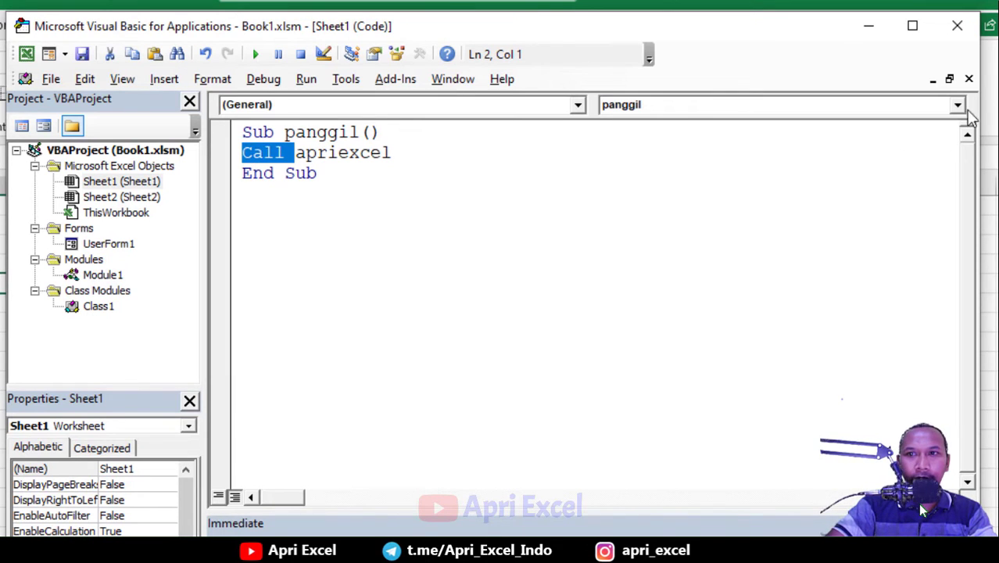
pyautogui.click(949, 79)
pyautogui.click(826, 360)
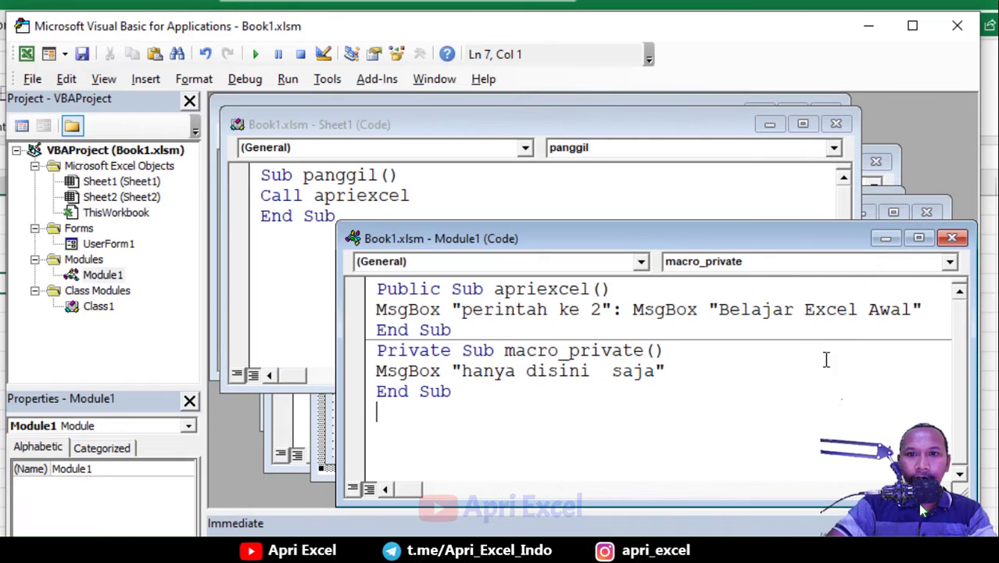
pyautogui.moveTo(483, 310); pyautogui.dragTo(642, 309)
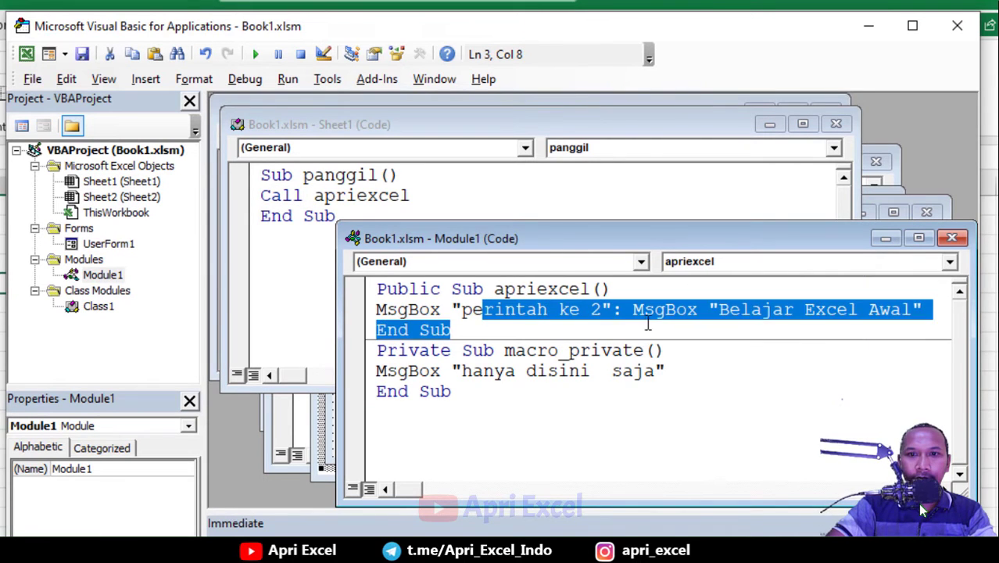
pyautogui.click(568, 290)
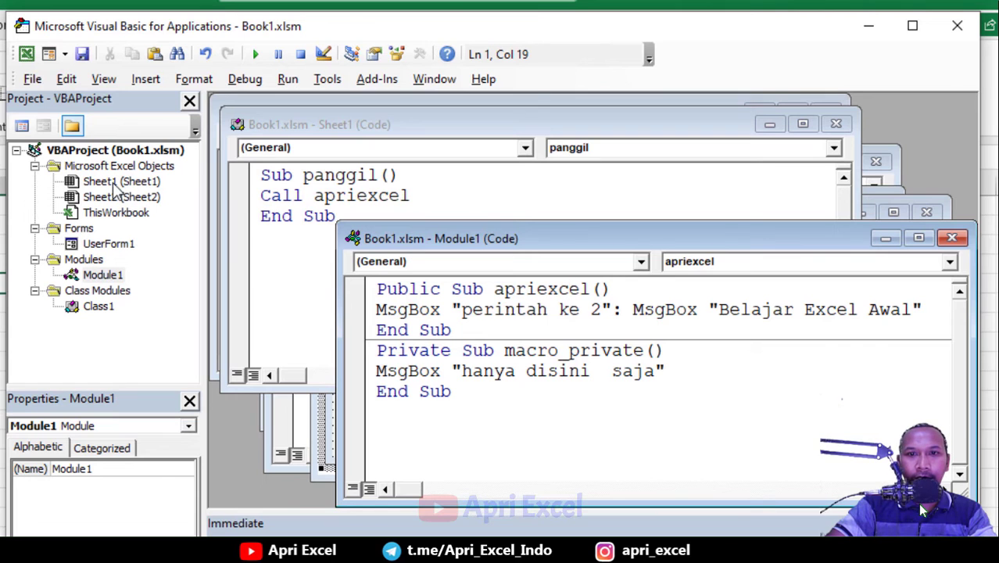
# Run panggil and dismiss the 'perintah ke 2' and 'Belajar Excel Awal' messages.
pyautogui.click(403, 196)
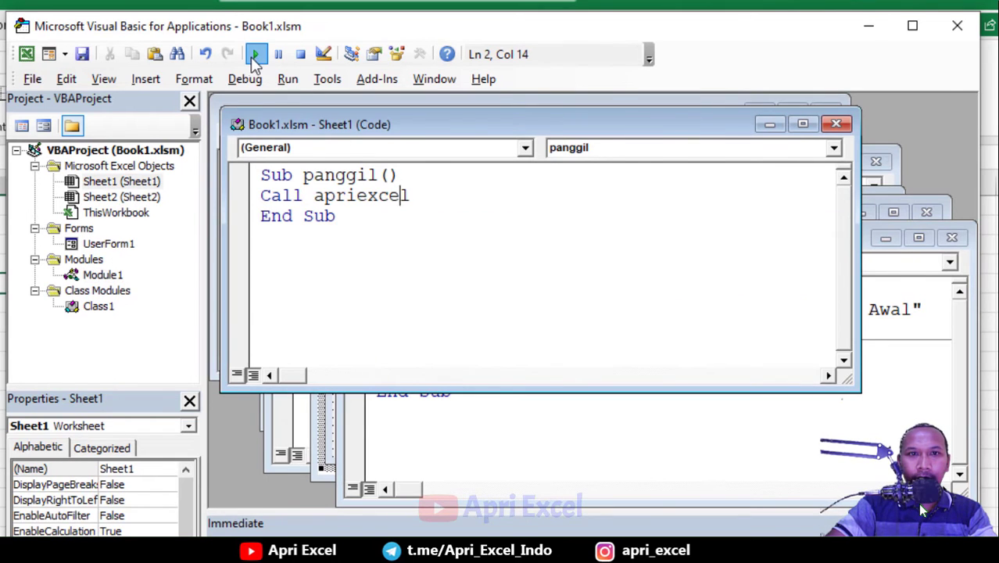
pyautogui.click(254, 57)
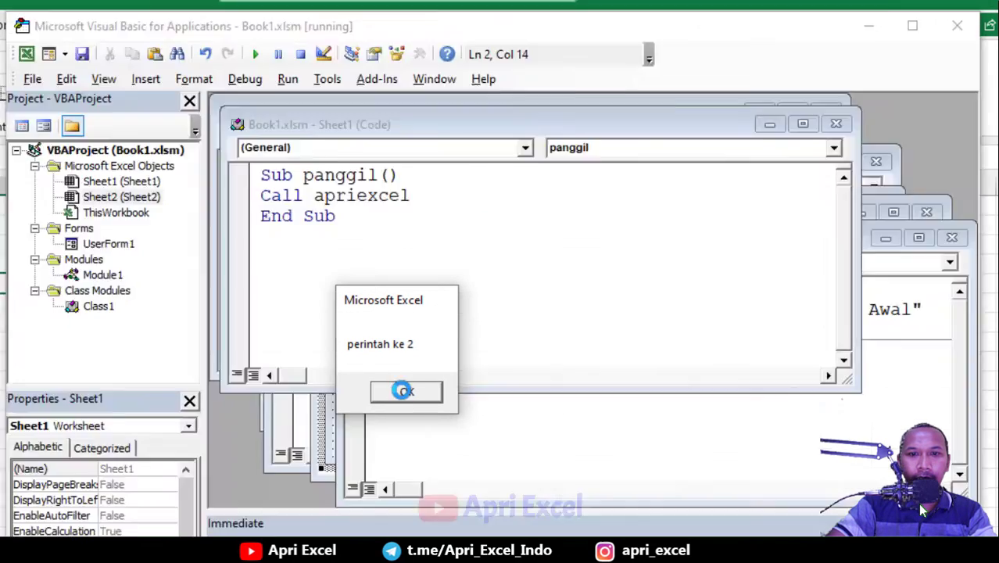
pyautogui.click(405, 391)
pyautogui.click(408, 392)
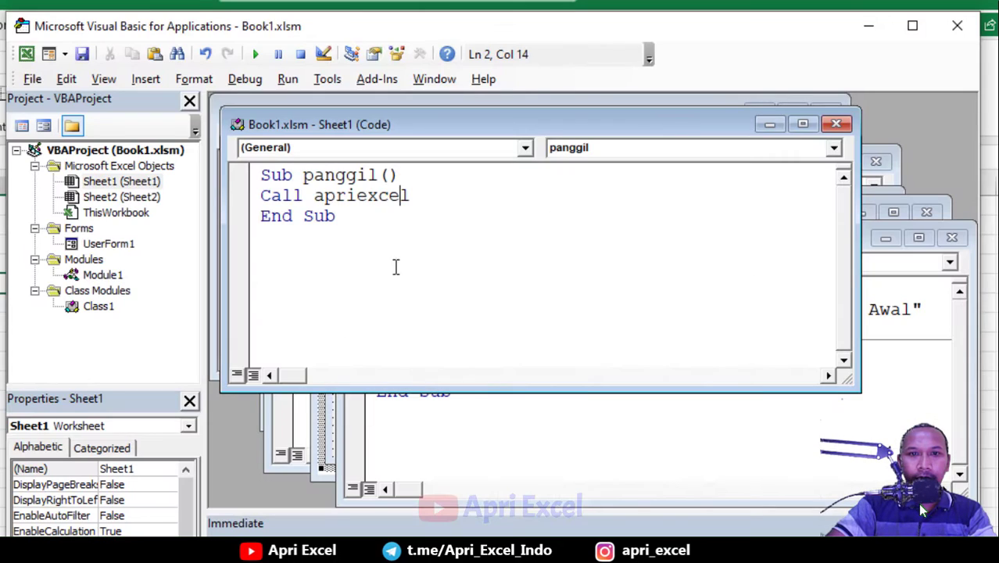
# Replace apriexcel in the Call line with macro_private copied from Module1.
pyautogui.click(442, 191)
pyautogui.click(844, 463)
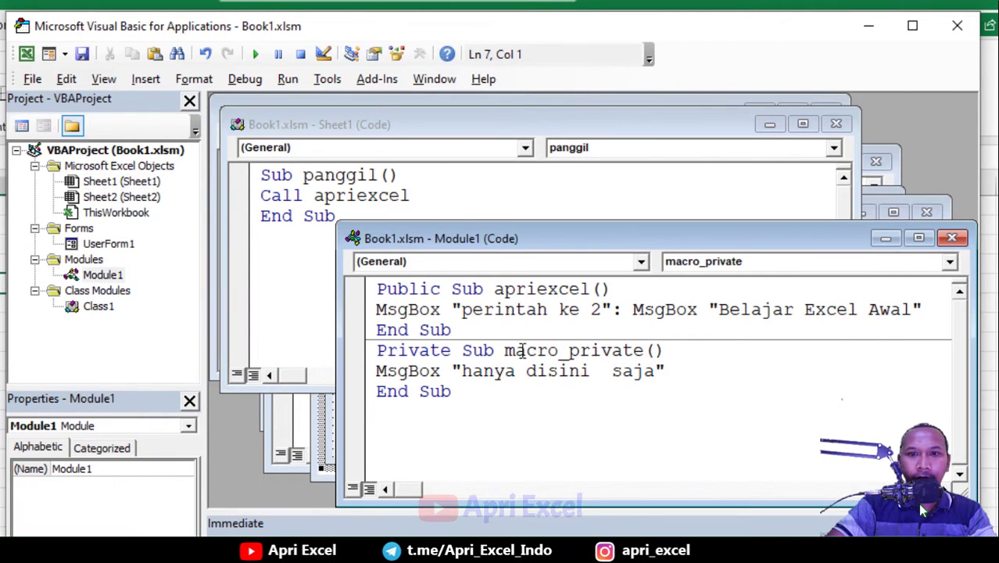
pyautogui.moveTo(644, 351); pyautogui.dragTo(507, 351)
pyautogui.hotkey('ctrl', 'c')
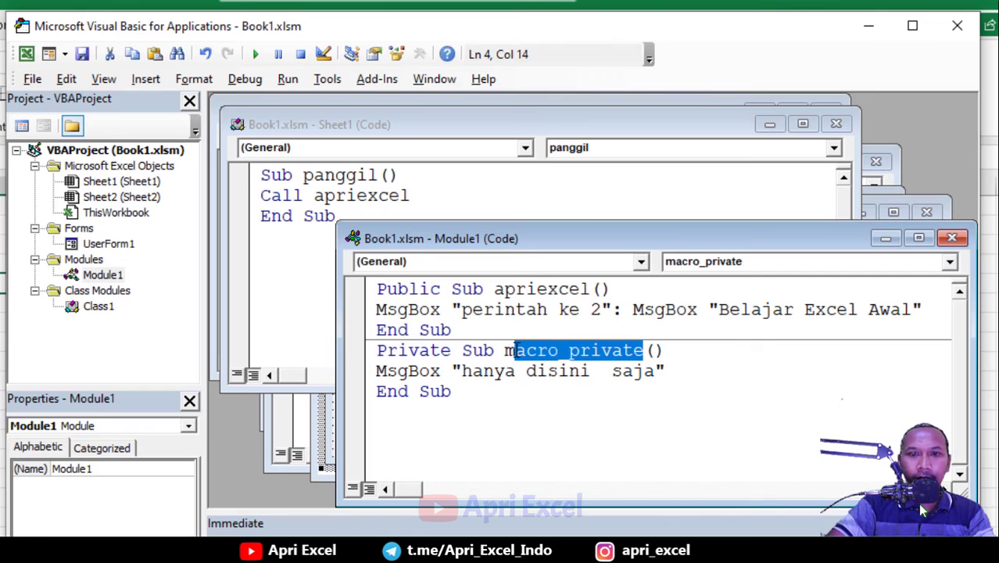
pyautogui.click(363, 196)
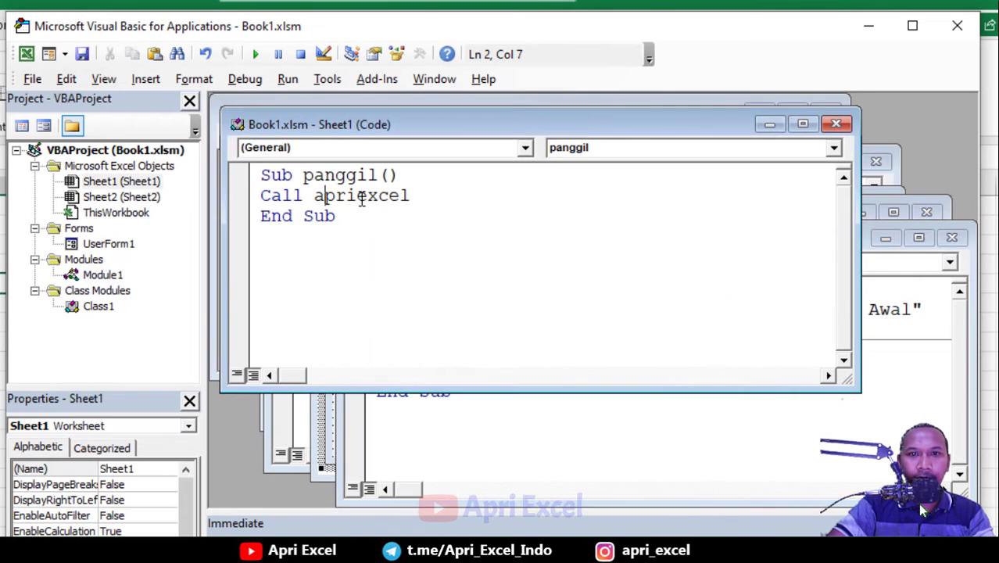
pyautogui.click(405, 197)
pyautogui.moveTo(400, 200); pyautogui.dragTo(314, 197)
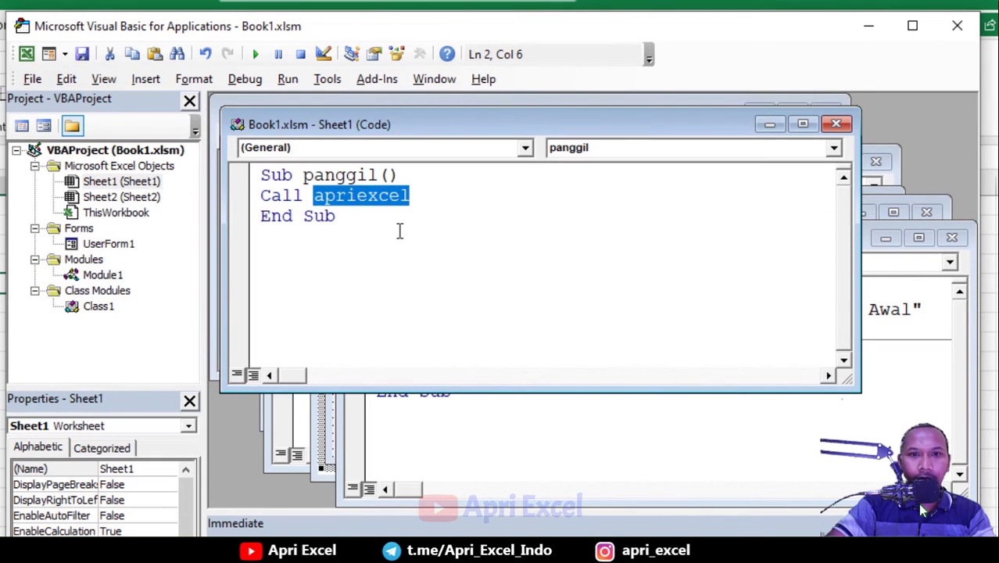
pyautogui.hotkey('ctrl', 'v')
pyautogui.click(417, 246)
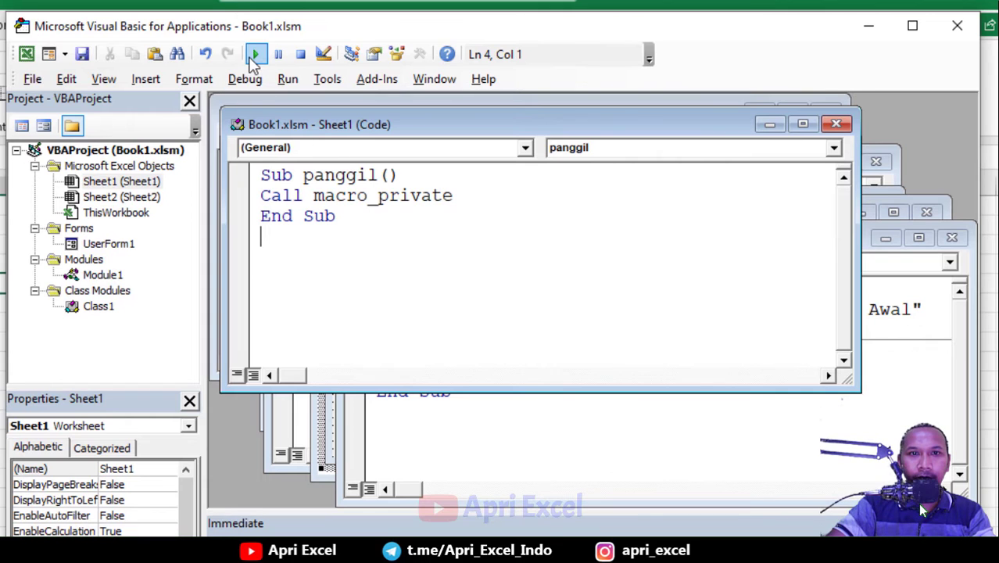
# Run Sheet1.panggil from the macro list, which raises a compile error.
pyautogui.click(255, 54)
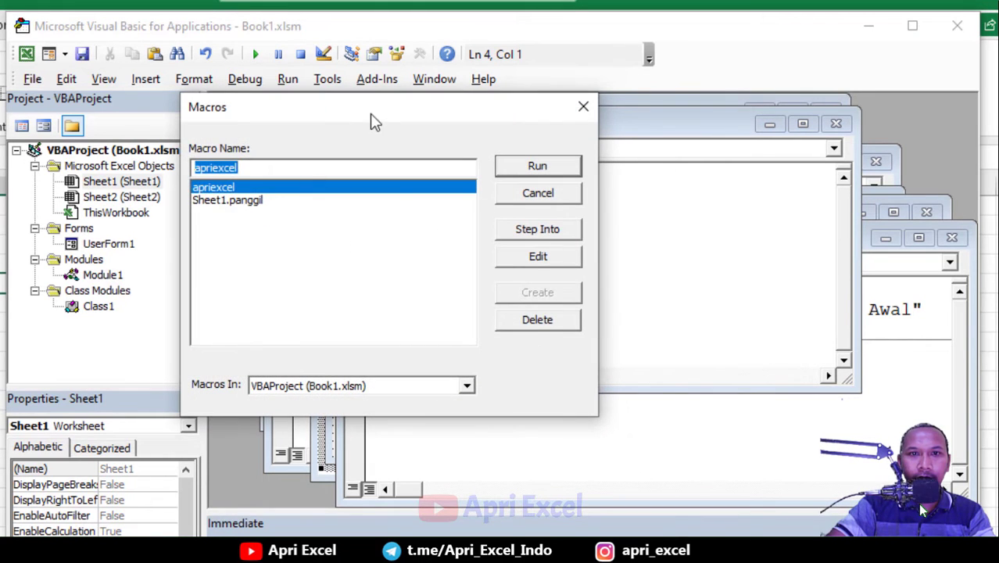
pyautogui.moveTo(372, 122); pyautogui.dragTo(221, 221)
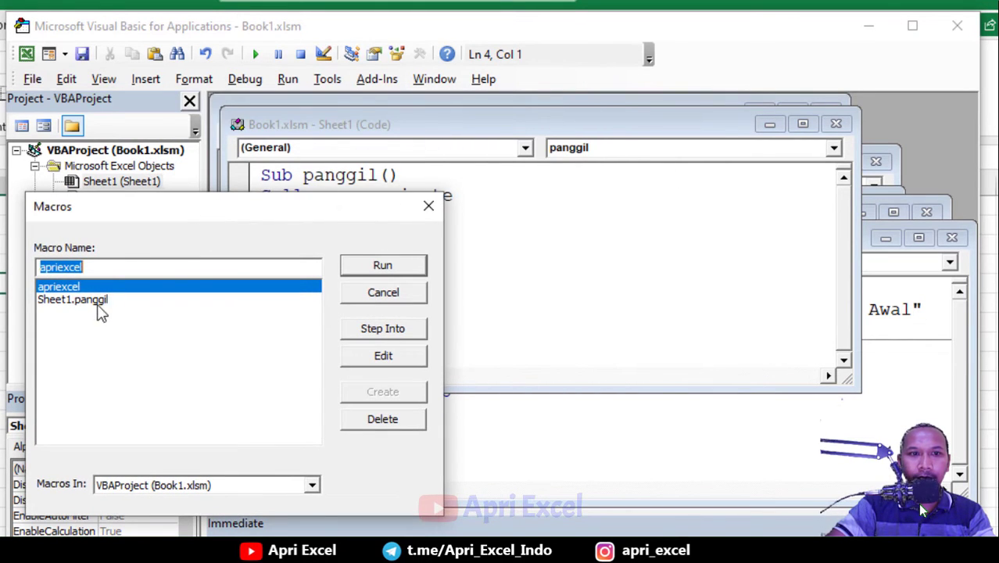
pyautogui.click(121, 299)
pyautogui.click(385, 266)
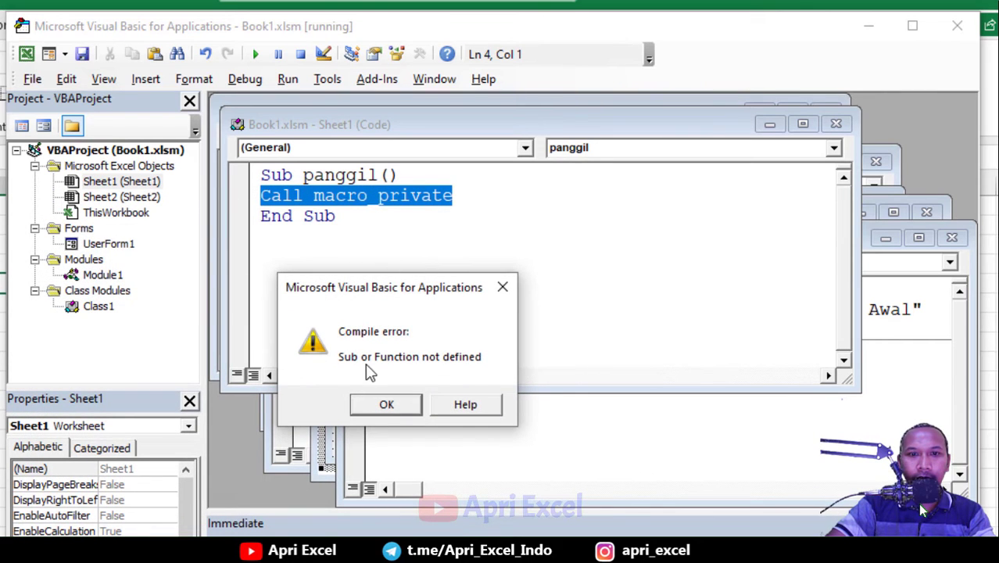
# Dismiss the compile error and remove the Call keyword before macro_private in panggil.
pyautogui.click(395, 407)
pyautogui.click(779, 437)
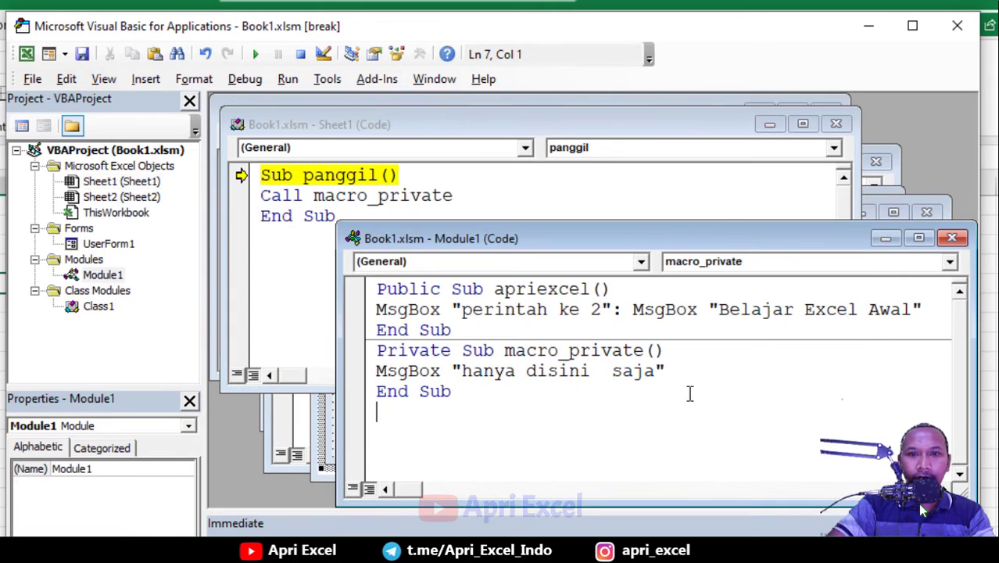
pyautogui.click(580, 372)
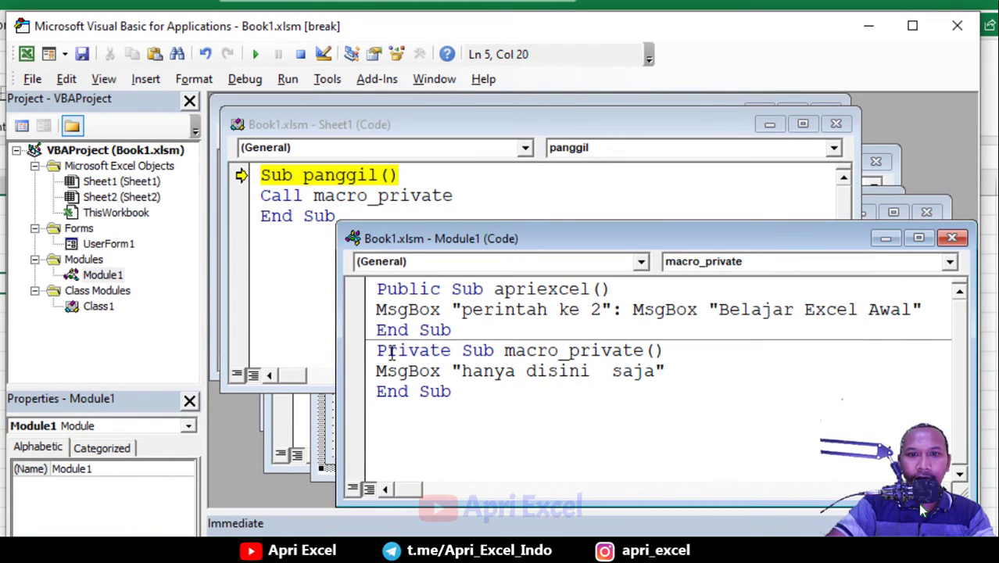
pyautogui.moveTo(378, 351); pyautogui.dragTo(465, 353)
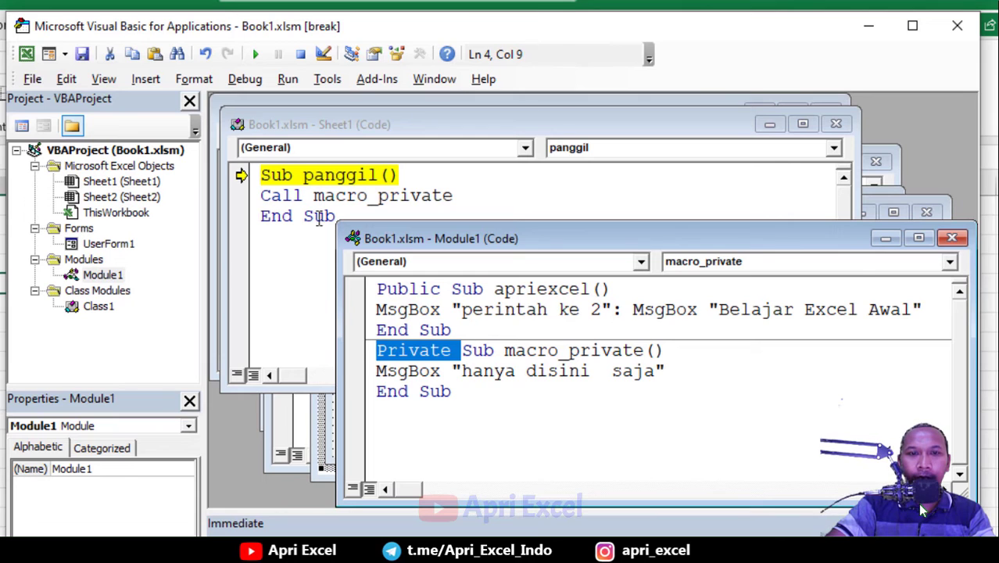
pyautogui.click(309, 197)
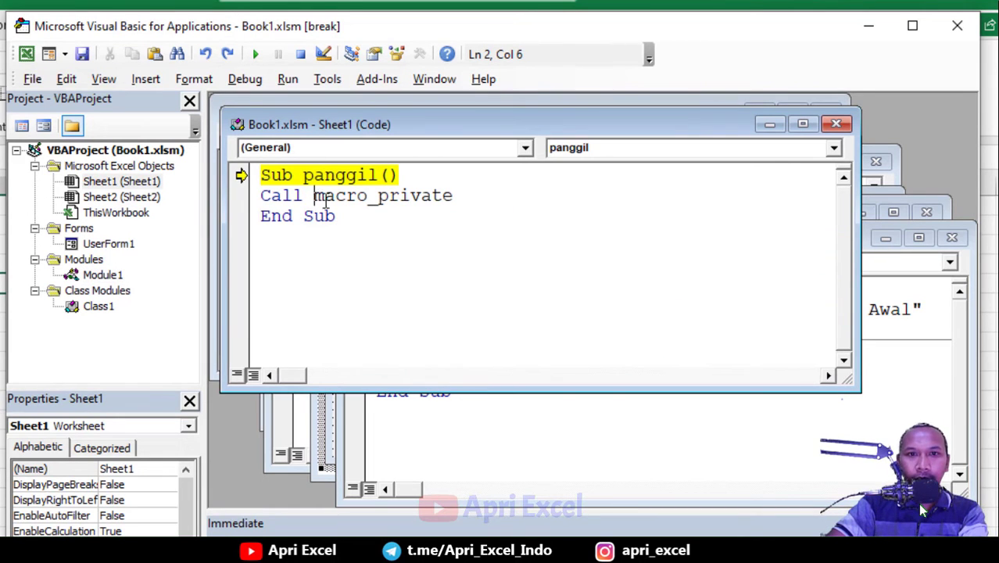
pyautogui.press('BackSpace')
pyautogui.press('BackSpace')
pyautogui.press('BackSpace')
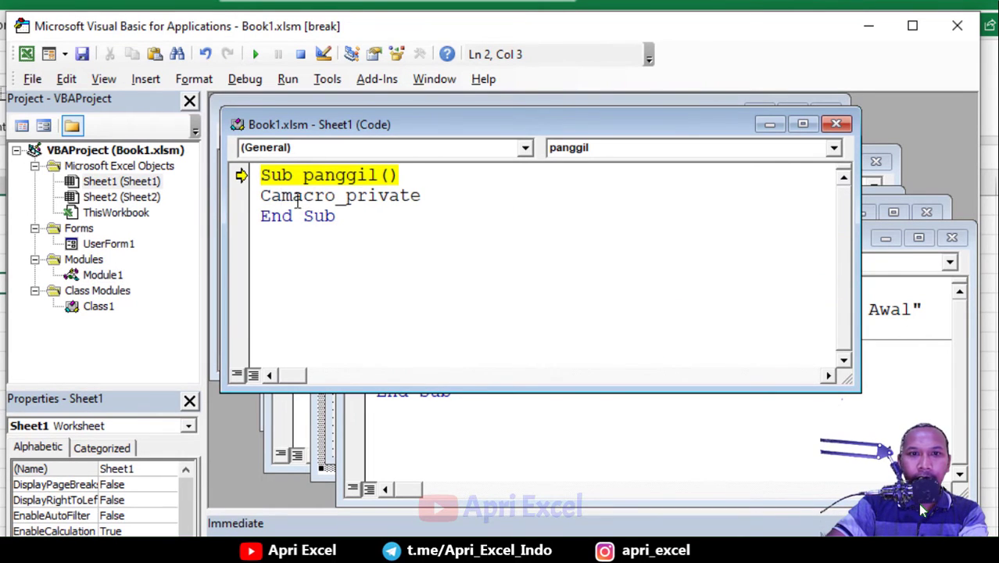
pyautogui.press('BackSpace')
pyautogui.press('BackSpace')
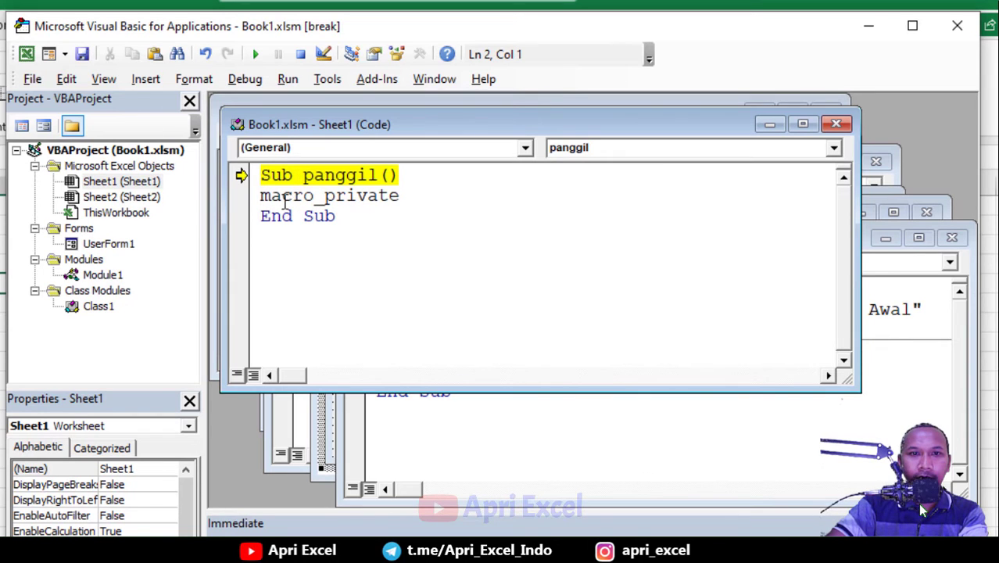
# Remove Private from macro_private, accept the reset, and run panggil to show 'hanya disini saja'.
pyautogui.click(789, 456)
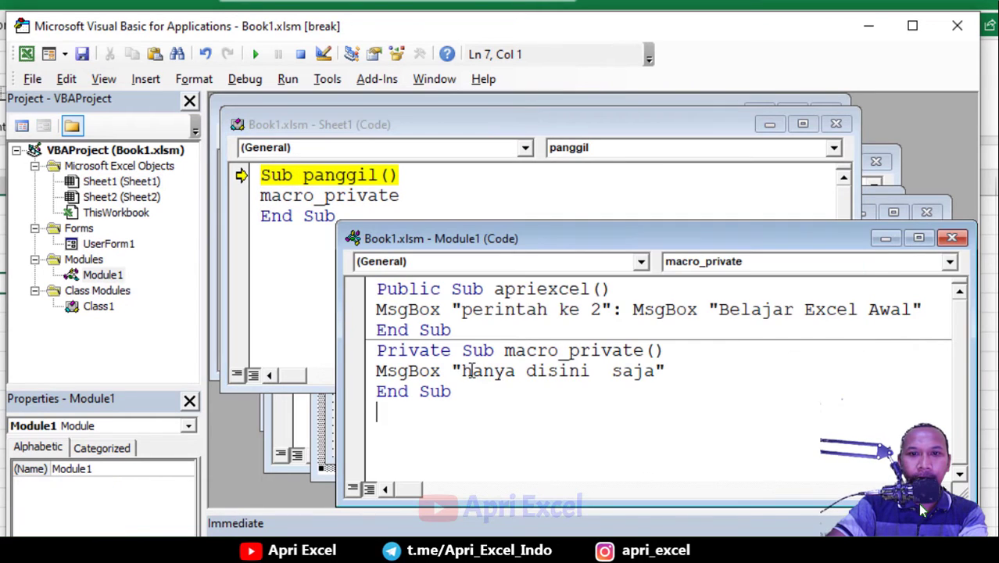
pyautogui.moveTo(465, 349); pyautogui.dragTo(382, 354)
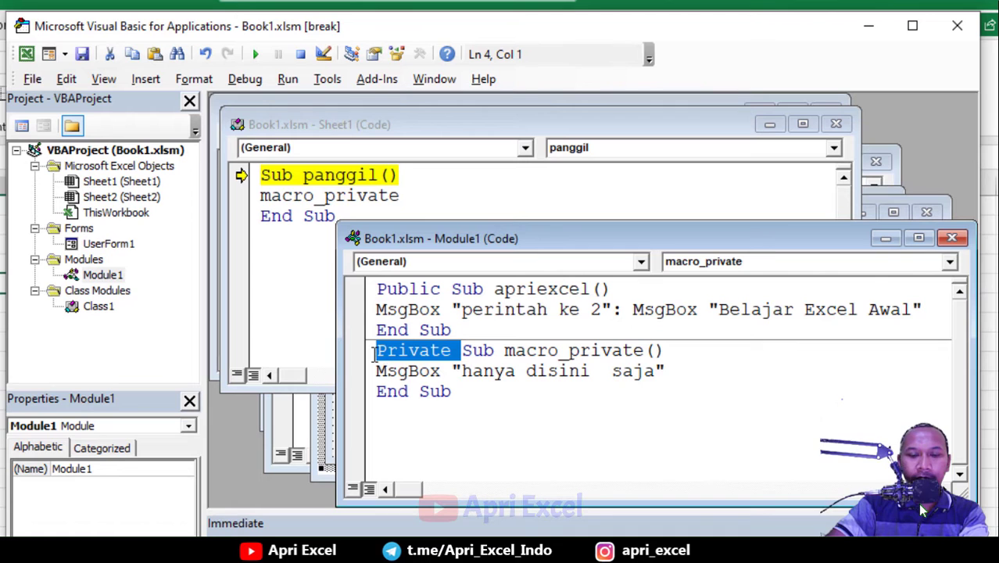
pyautogui.press('BackSpace')
pyautogui.click(465, 391)
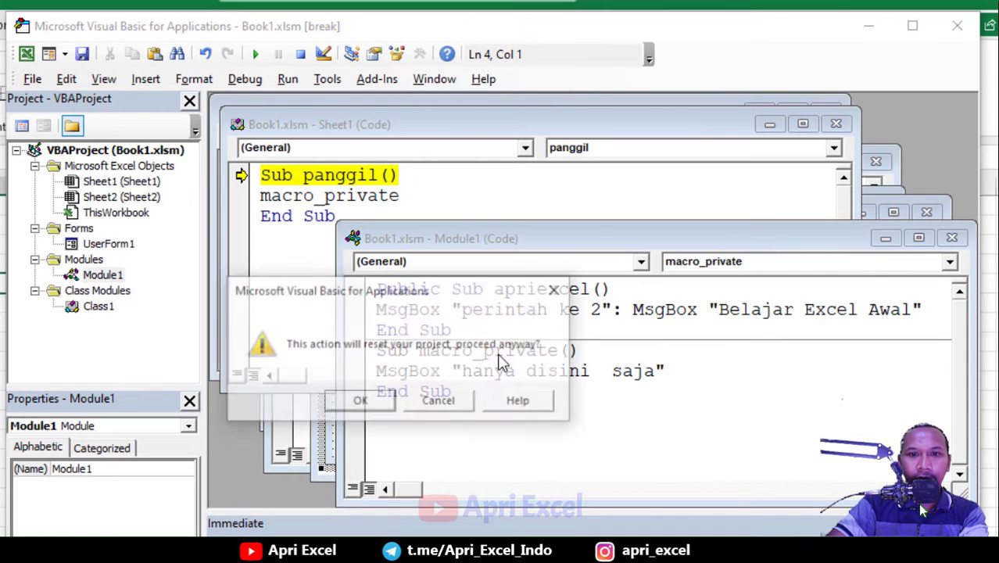
pyautogui.click(373, 408)
pyautogui.click(356, 195)
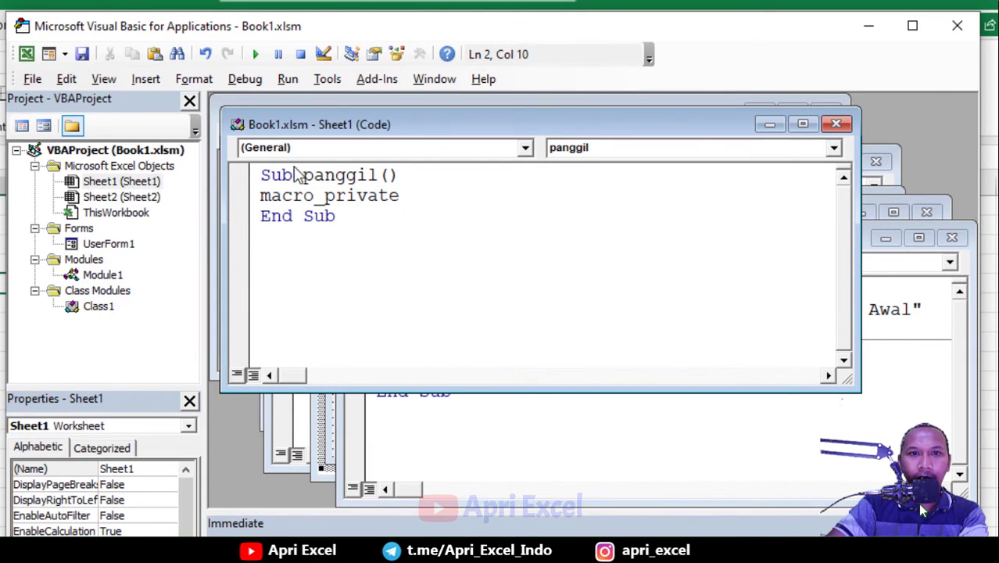
pyautogui.click(256, 54)
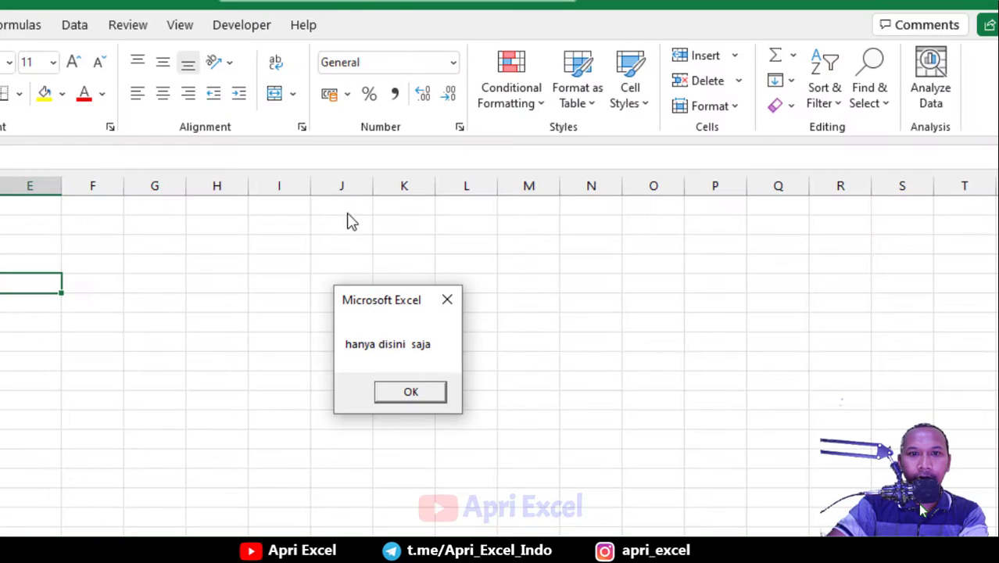
pyautogui.click(396, 398)
# Restore Private before Sub macro_private in Module1.
pyautogui.click(469, 423)
pyautogui.press('Up')
pyautogui.press('Up')
pyautogui.press('Up')
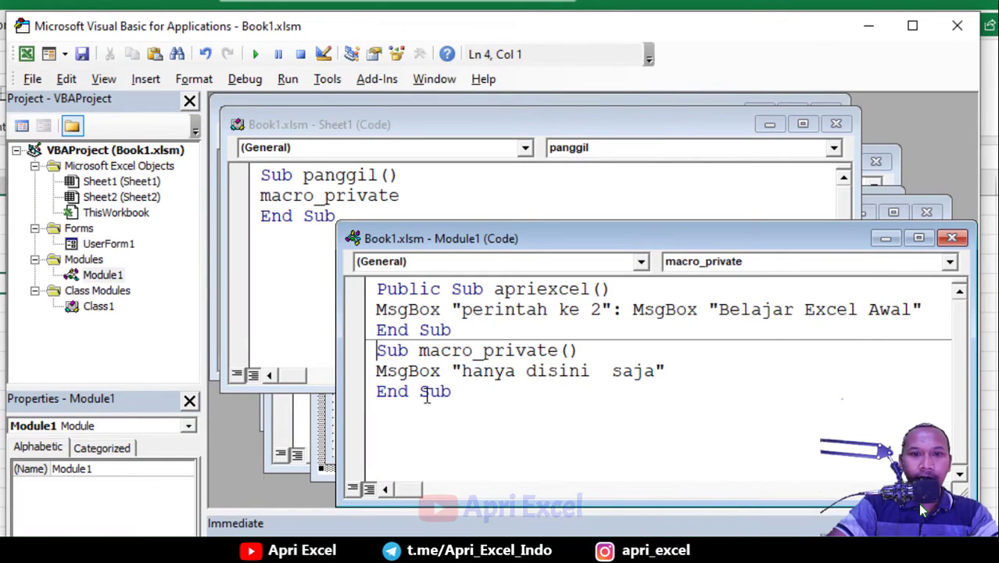
pyautogui.write('private')
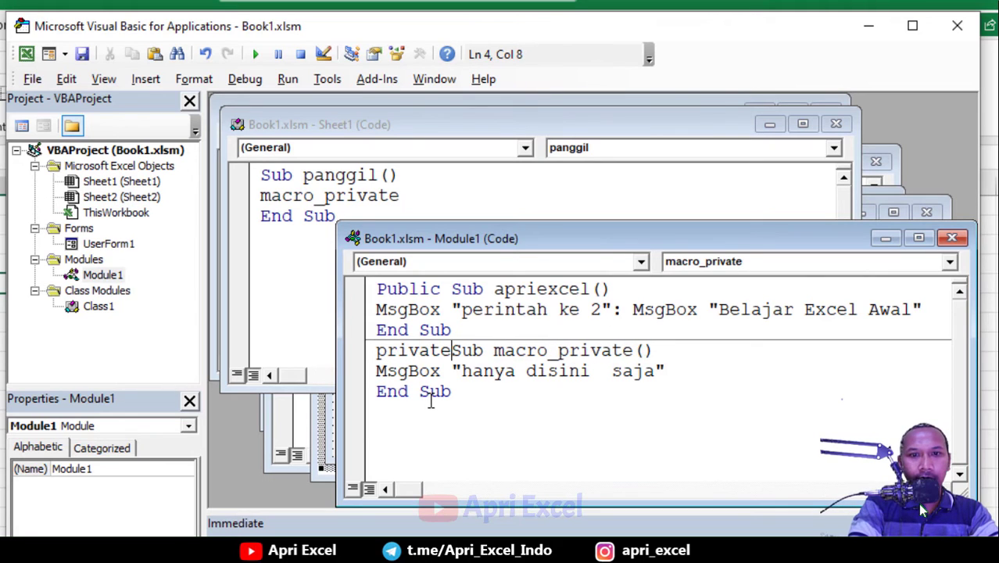
pyautogui.click(461, 429)
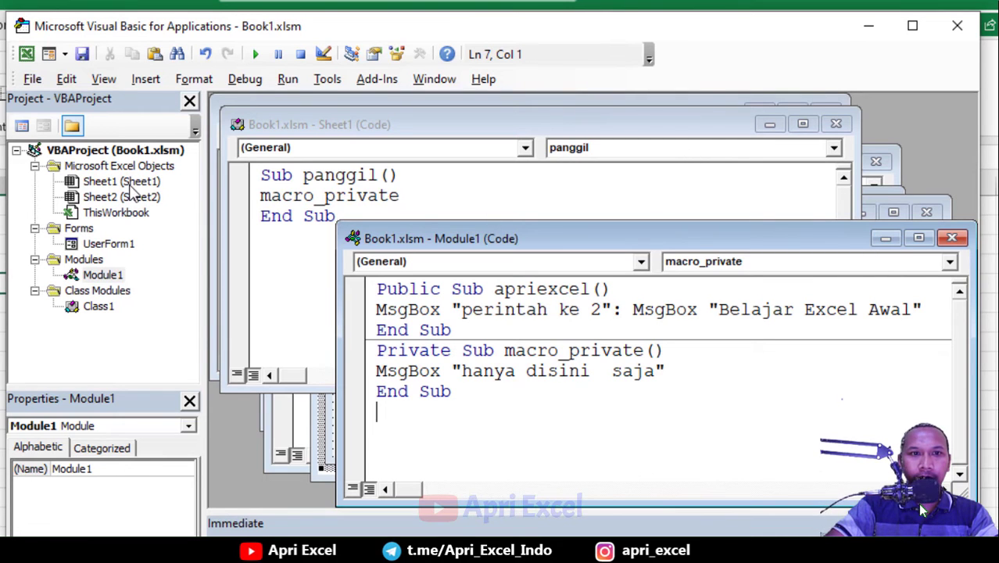
# Add an empty Workbook_Open procedure to ThisWorkbook's code and maximize its window.
pyautogui.doubleClick(122, 215)
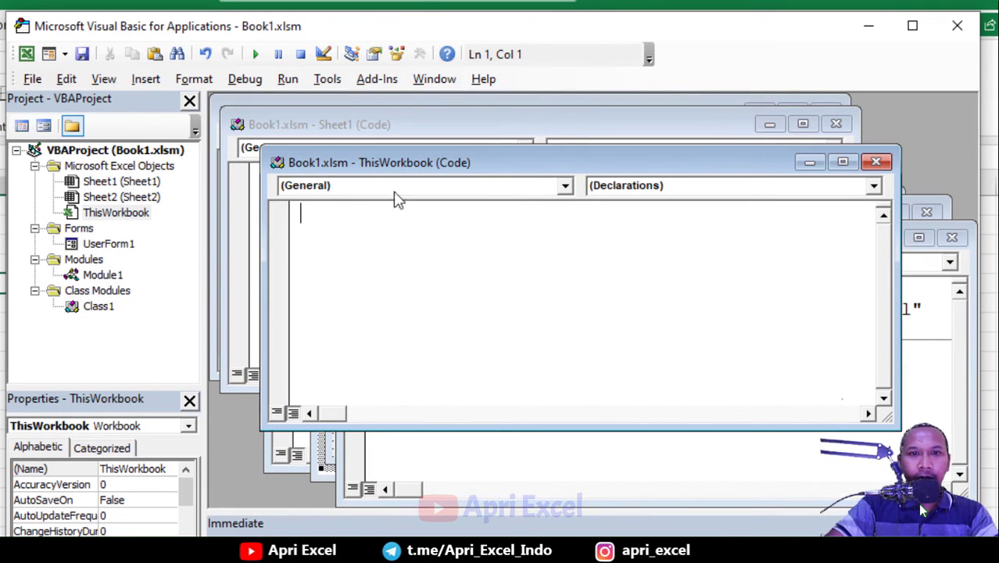
pyautogui.hotkey('ctrl', 'r')
pyautogui.click(424, 189)
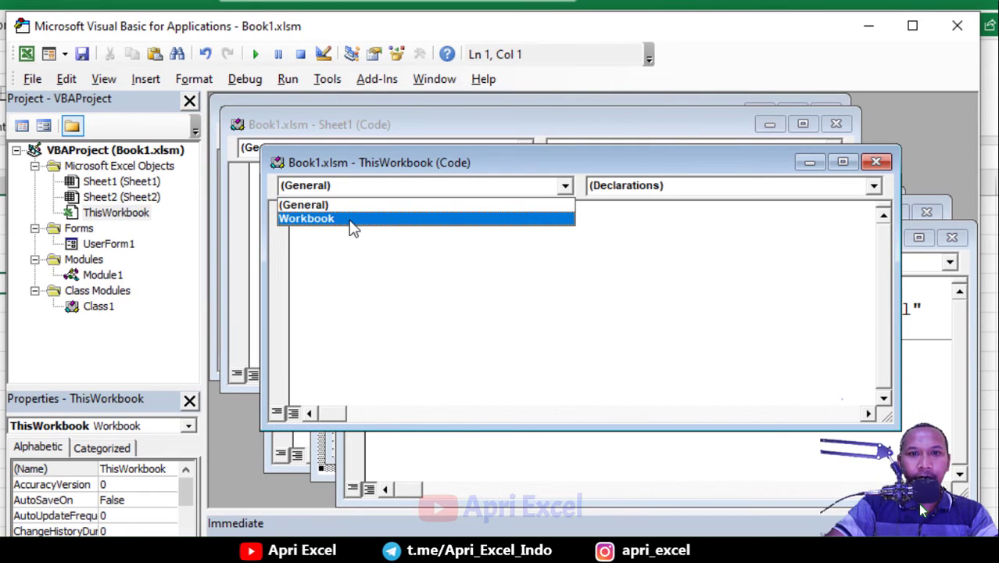
pyautogui.click(353, 219)
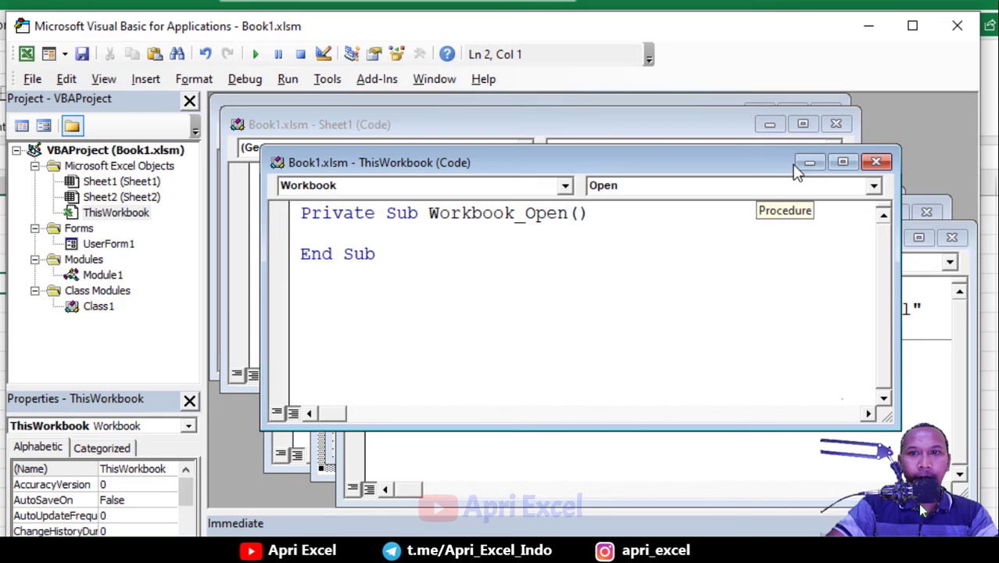
pyautogui.click(843, 162)
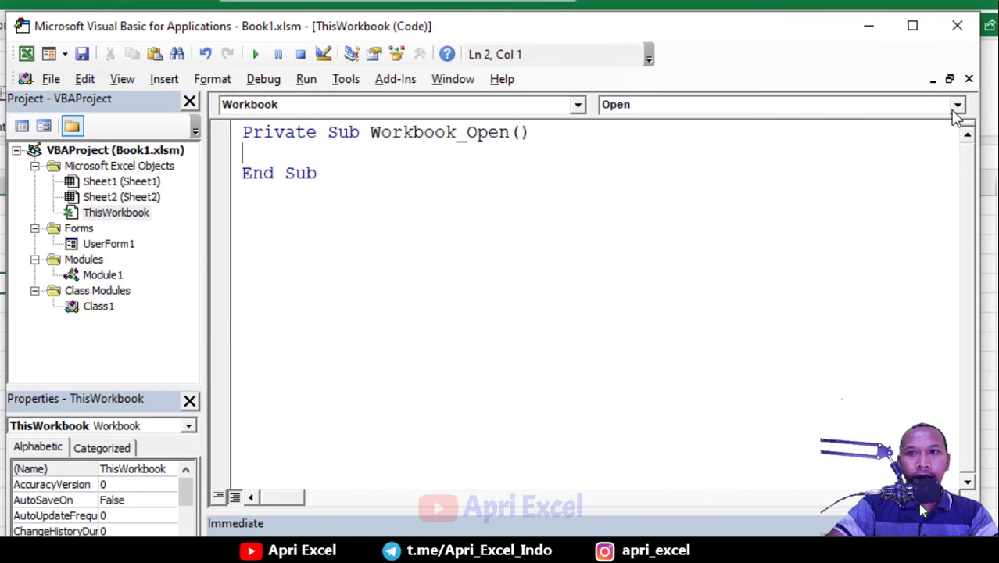
# Replace Workbook_Open with a Workbook_SheetActivate procedure and start its MsgBox line.
pyautogui.click(957, 106)
pyautogui.moveTo(961, 205); pyautogui.dragTo(961, 137)
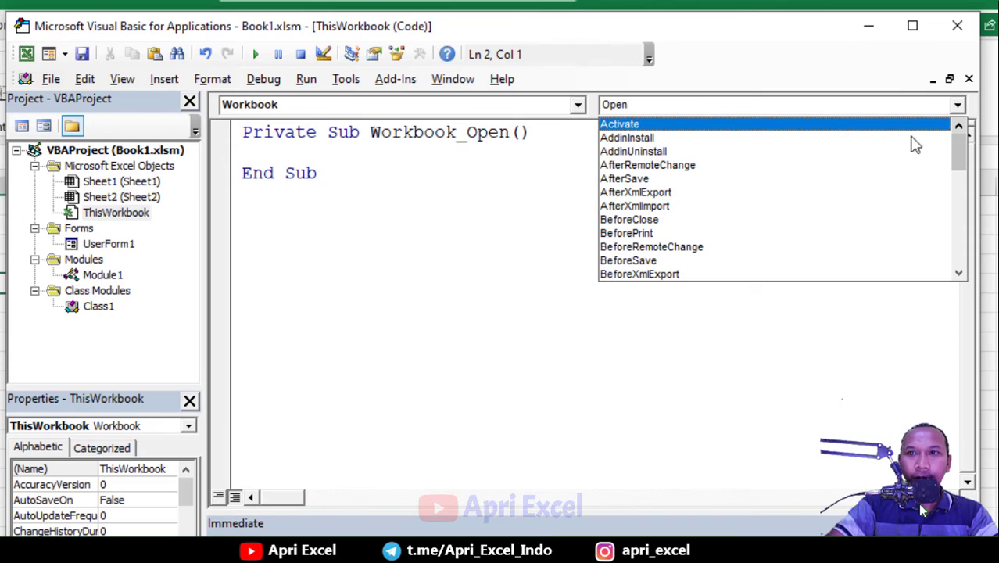
pyautogui.moveTo(962, 148); pyautogui.dragTo(961, 203)
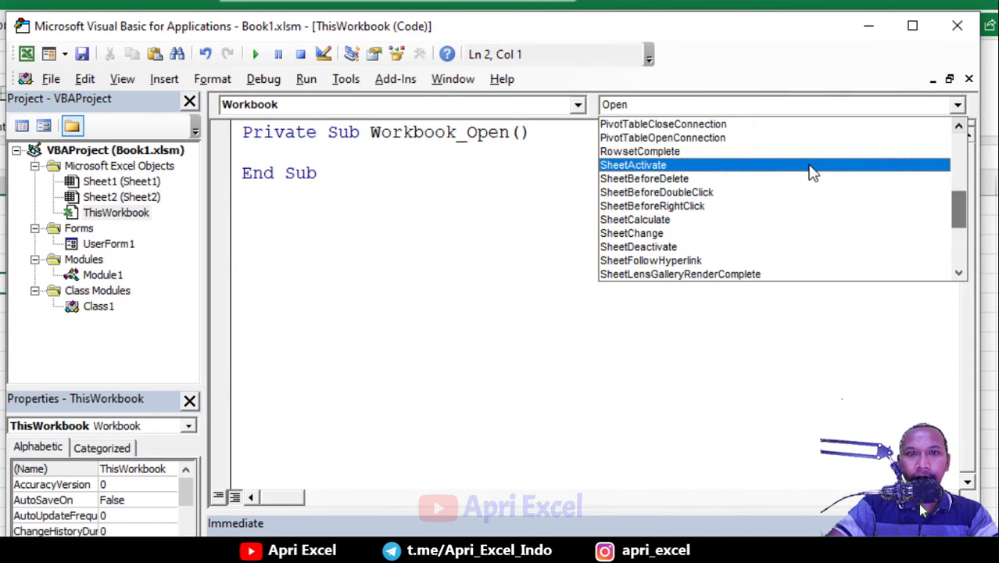
pyautogui.click(809, 165)
pyautogui.moveTo(318, 174); pyautogui.dragTo(244, 133)
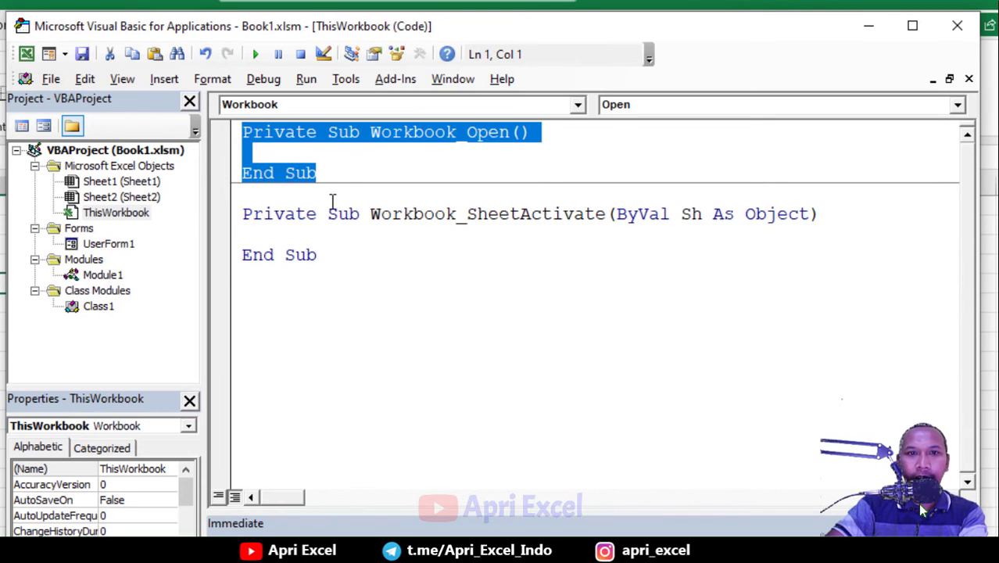
pyautogui.press('Delete')
pyautogui.press('Delete')
pyautogui.click(303, 172)
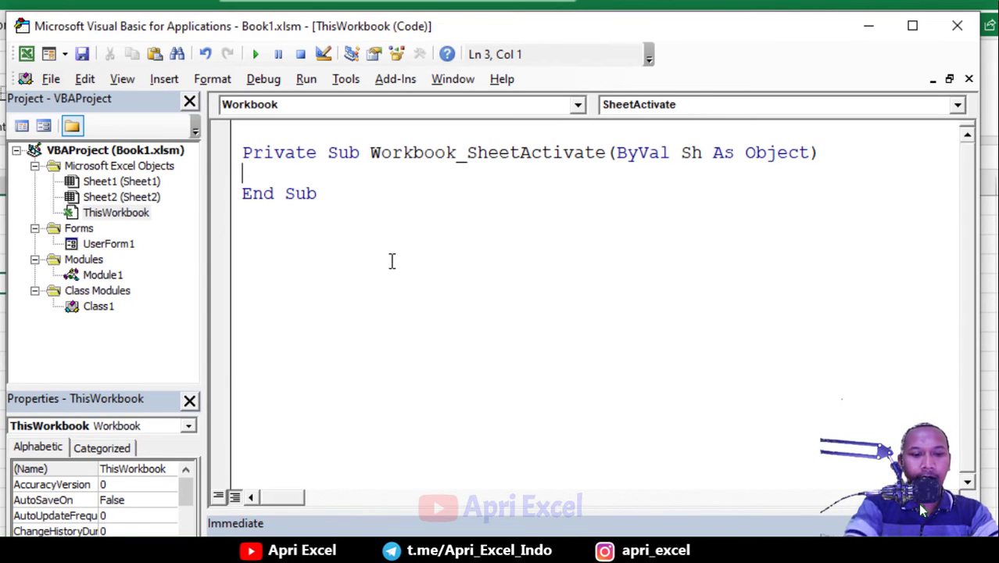
pyautogui.write('msg')
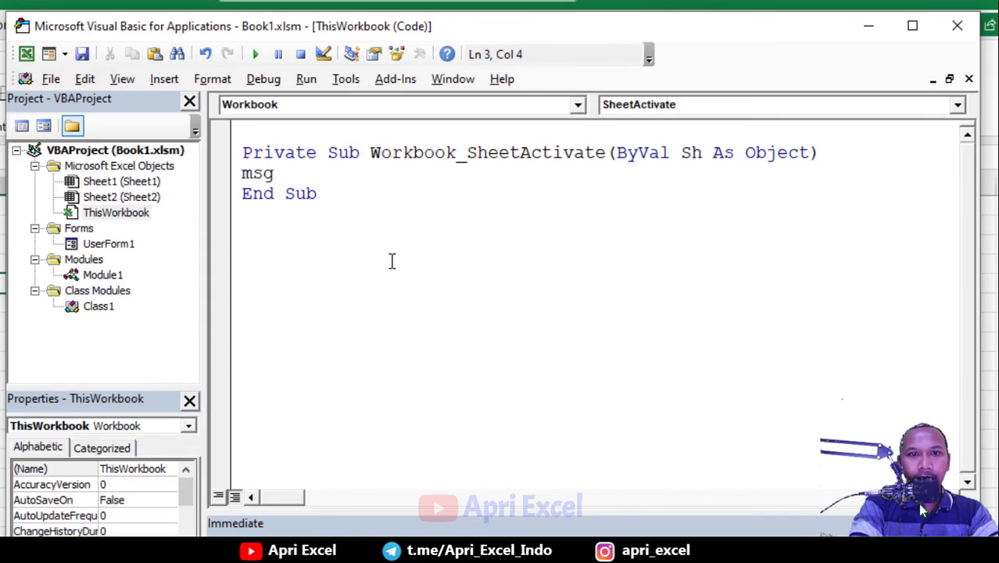
pyautogui.write('box "perintah dari m')
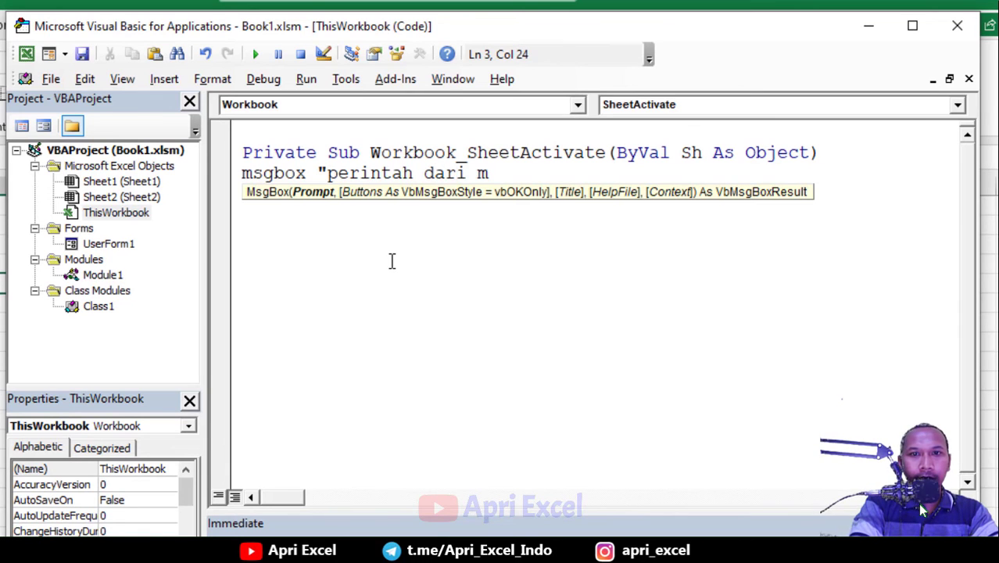
pyautogui.press('BackSpace')
pyautogui.write('sheet')
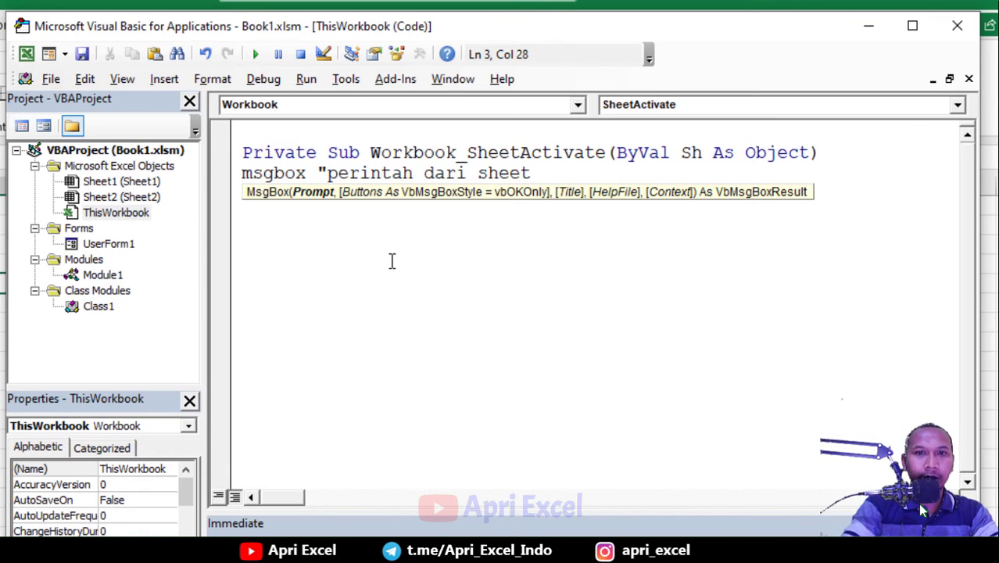
pyautogui.write('"')
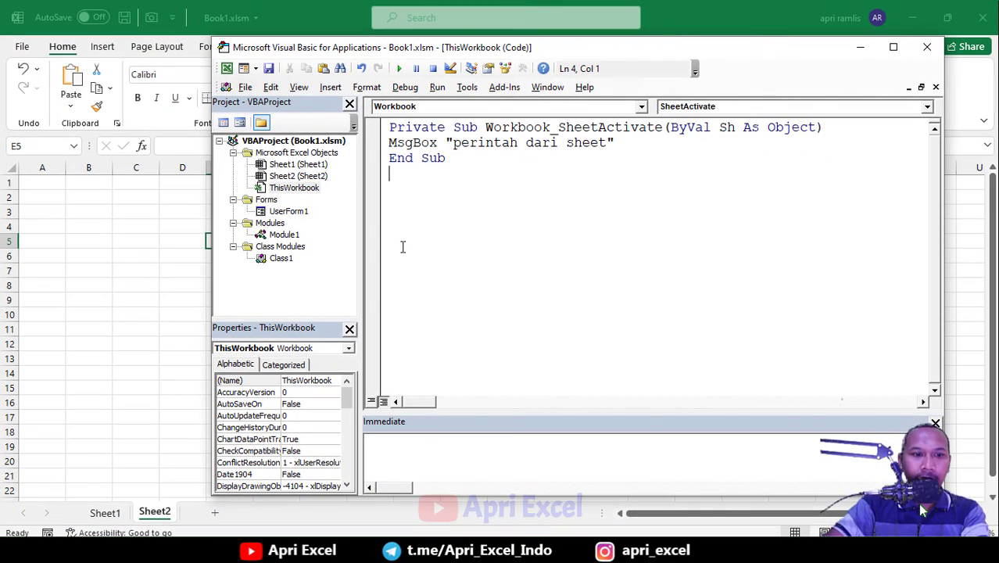
# Add Sheet3, then switch to Sheet2 and Sheet1, dismissing each 'perintah dari sheet' message.
pyautogui.click(138, 466)
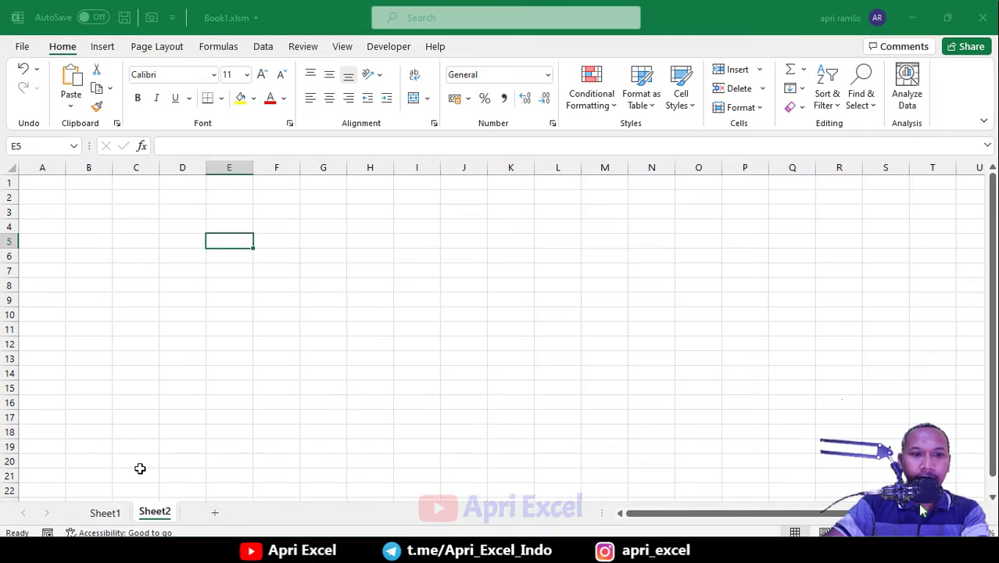
pyautogui.click(216, 513)
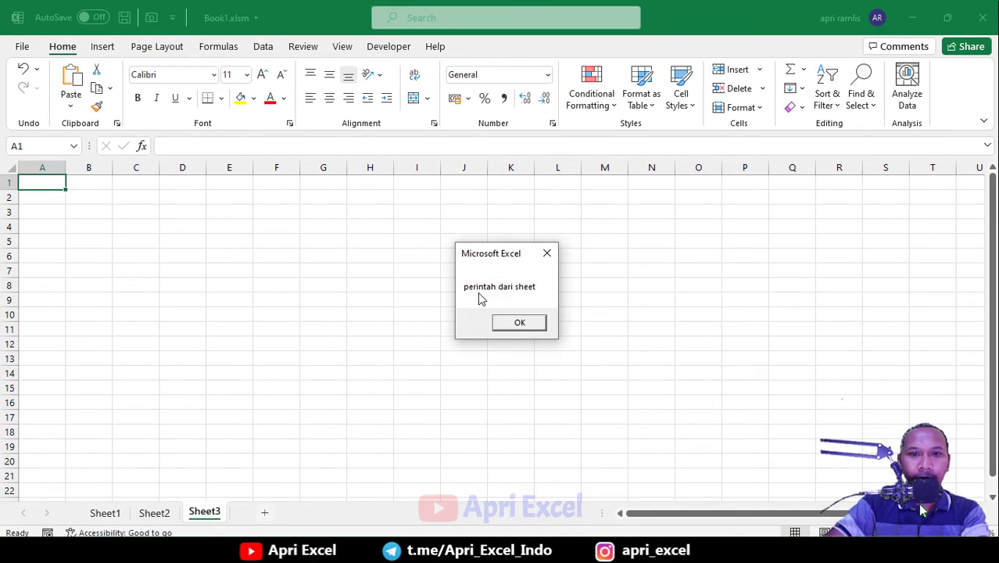
pyautogui.click(531, 325)
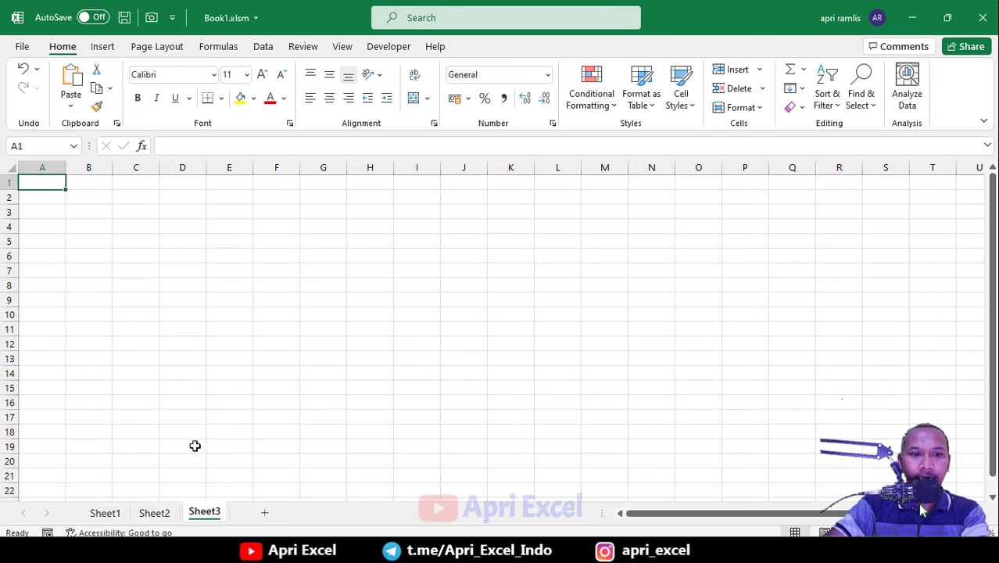
pyautogui.click(154, 514)
pyautogui.click(494, 321)
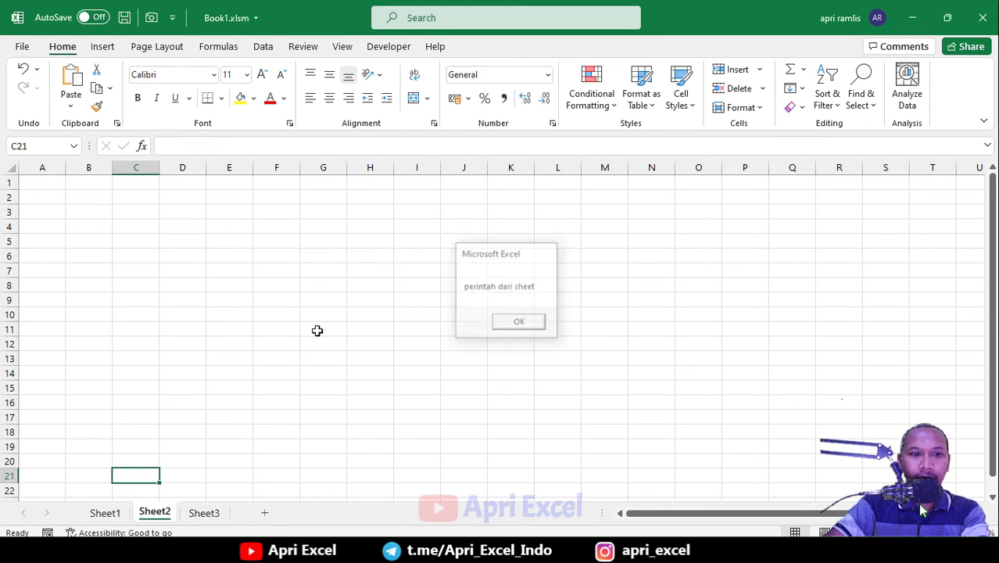
pyautogui.click(105, 513)
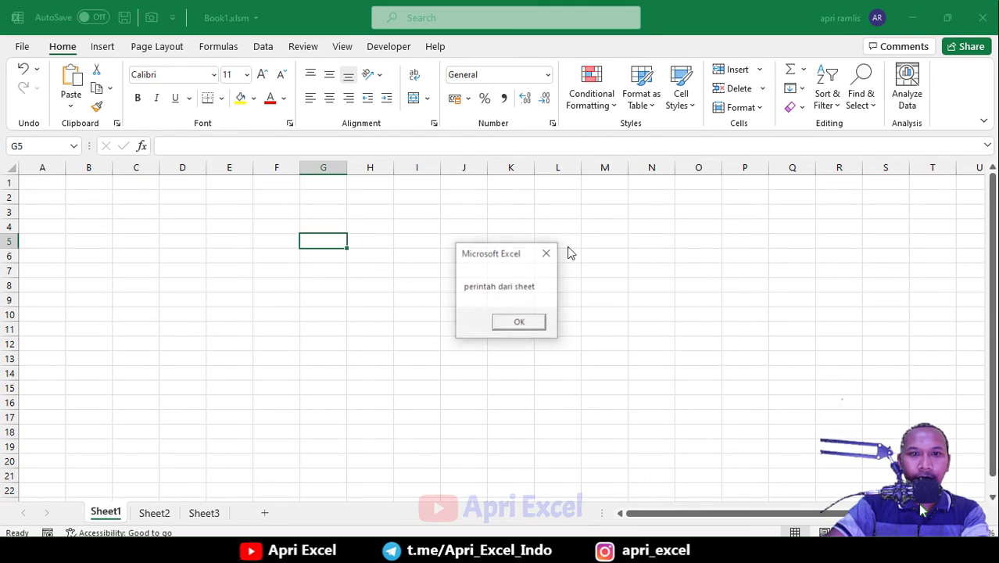
pyautogui.click(516, 323)
pyautogui.hotkey('alt', 'F11')
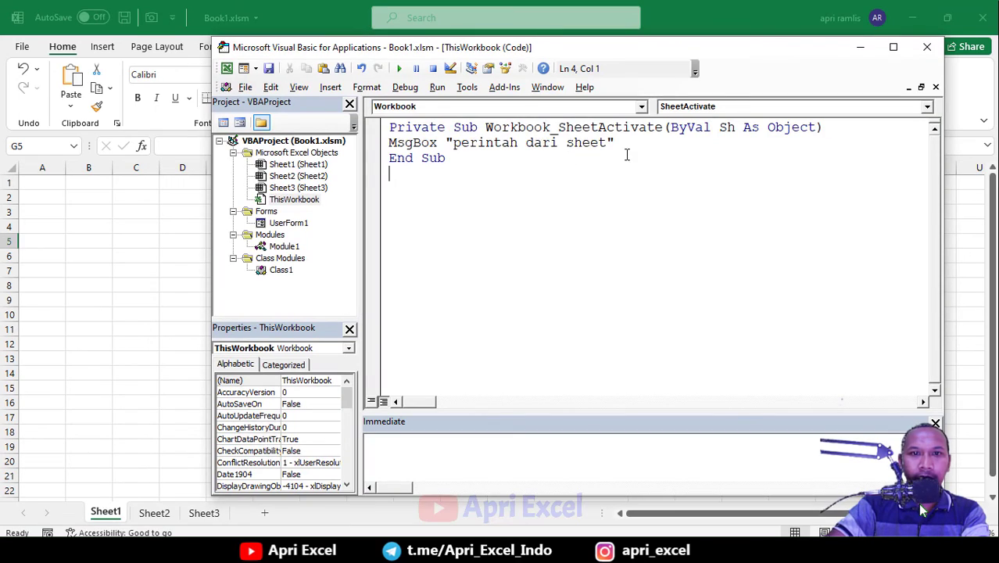
# Comment out every line of Workbook_SheetActivate with apostrophes, then open Sheet1's code.
pyautogui.moveTo(616, 144); pyautogui.dragTo(397, 145)
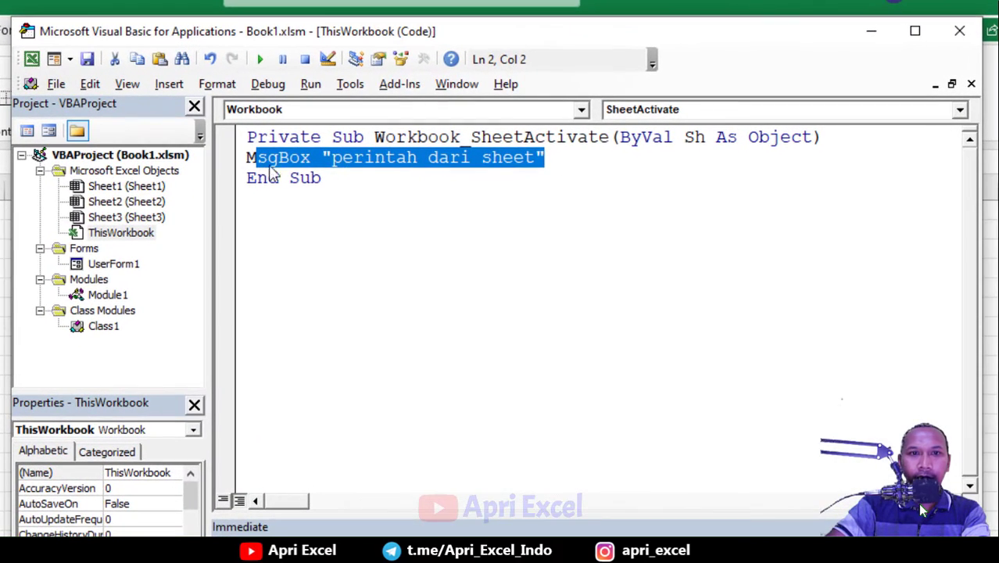
pyautogui.hotkey('ctrl', 'Home')
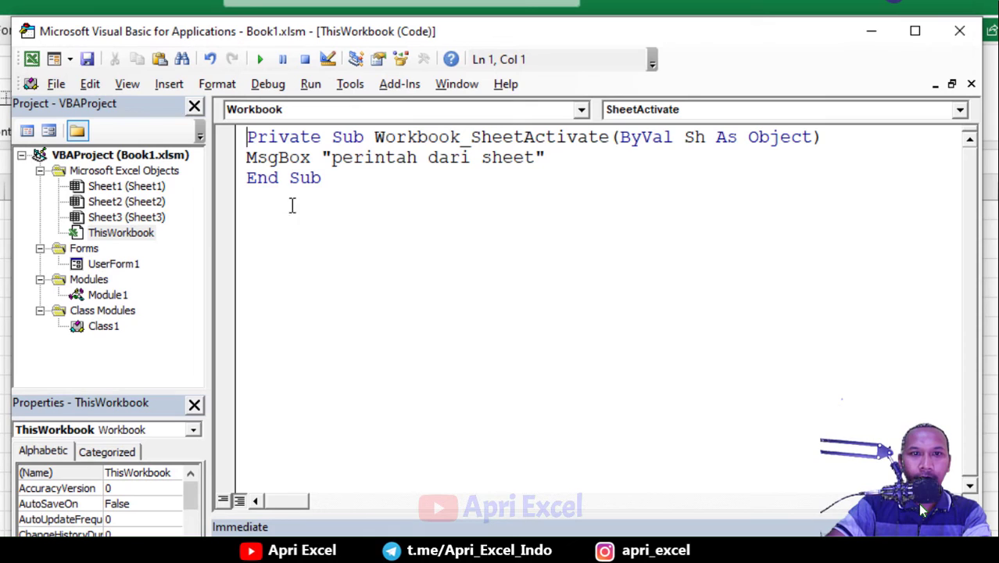
pyautogui.write("'")
pyautogui.press('Left')
pyautogui.press('Down')
pyautogui.write("'")
pyautogui.press('Left')
pyautogui.press('Down')
pyautogui.write("'")
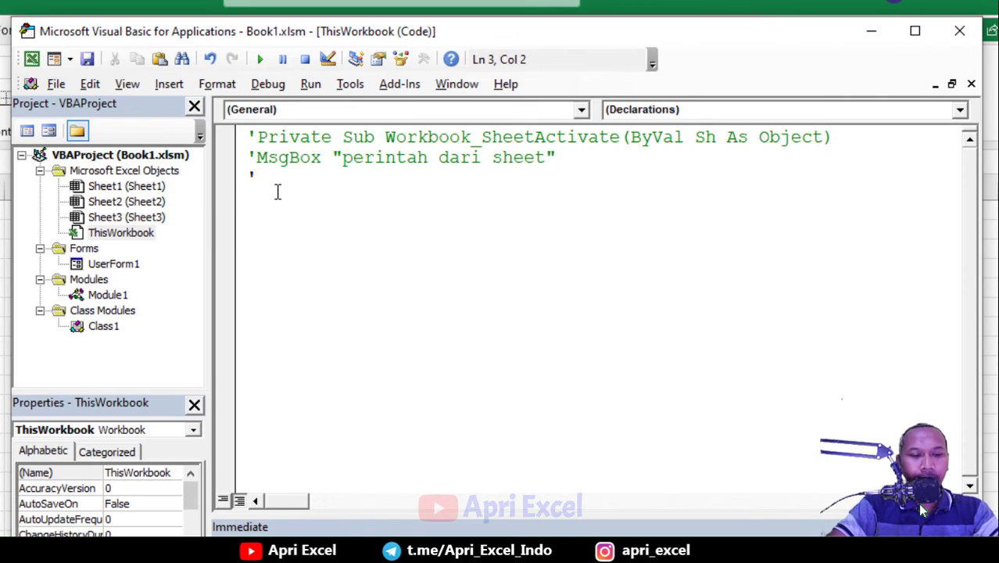
pyautogui.hotkey('ctrl', 'z')
pyautogui.press('Up')
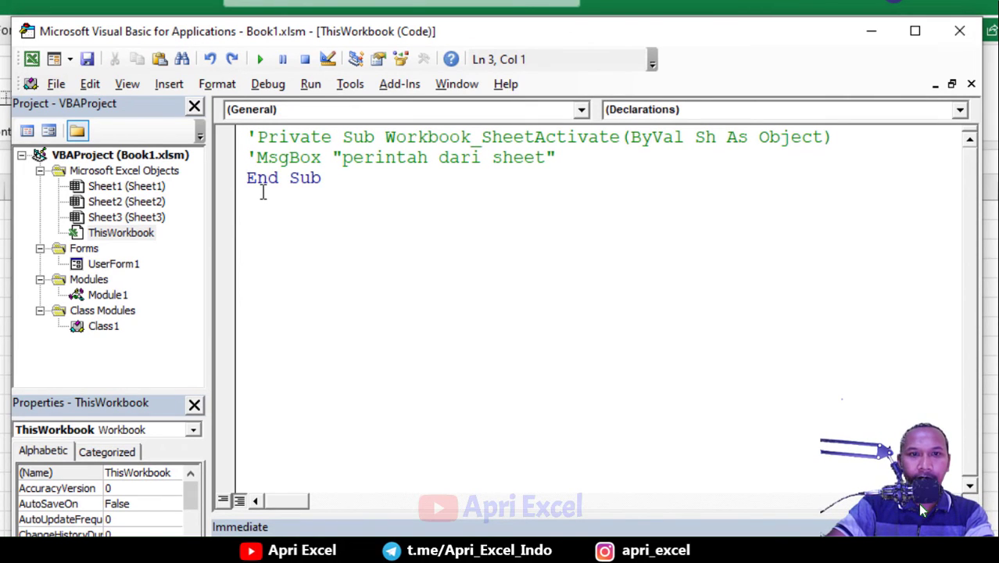
pyautogui.write("'")
pyautogui.press('Down')
pyautogui.doubleClick(118, 189)
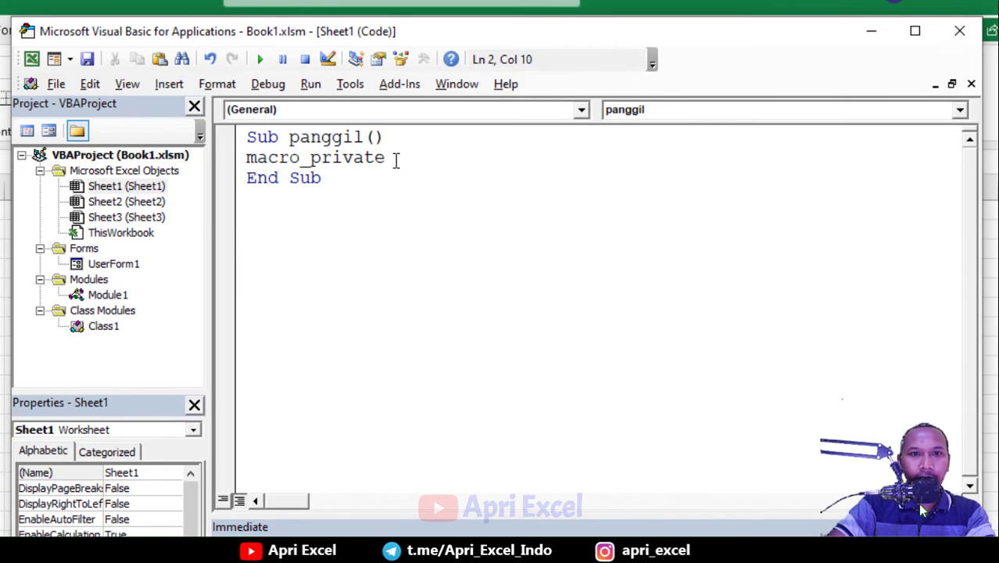
# Add an empty Worksheet_Activate procedure to Sheet1 and delete the generated SelectionChange procedure.
pyautogui.click(390, 160)
pyautogui.click(583, 111)
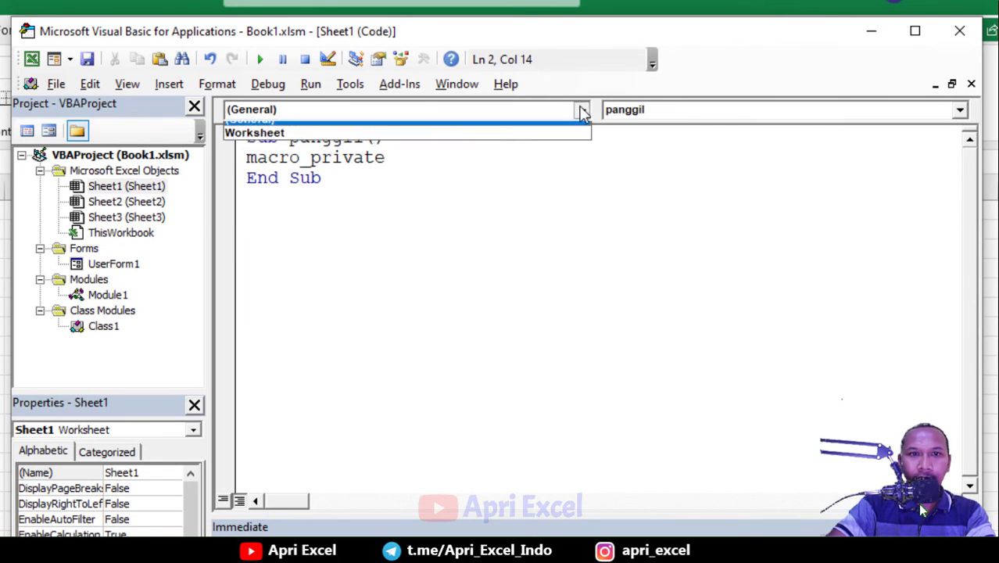
pyautogui.click(260, 144)
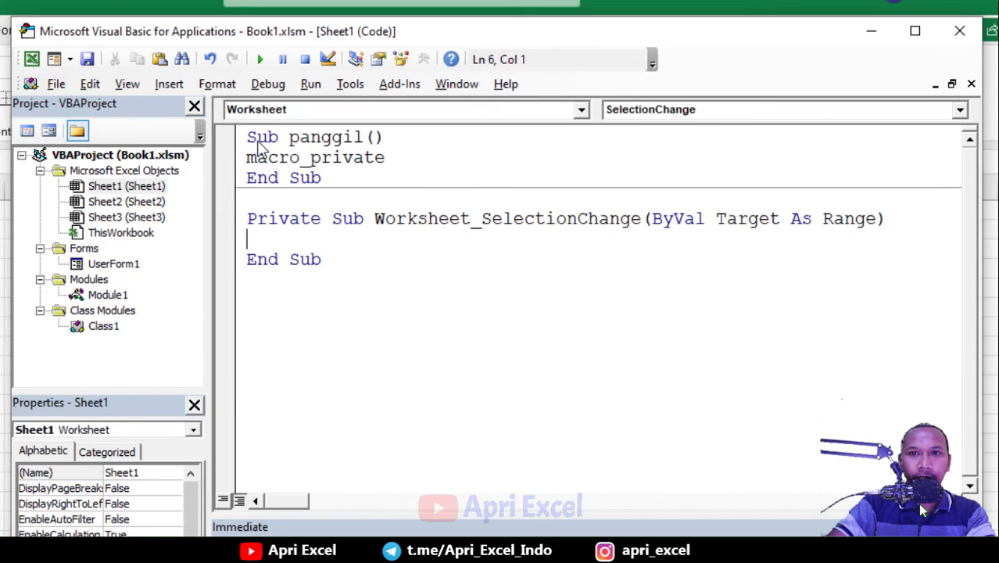
pyautogui.click(727, 114)
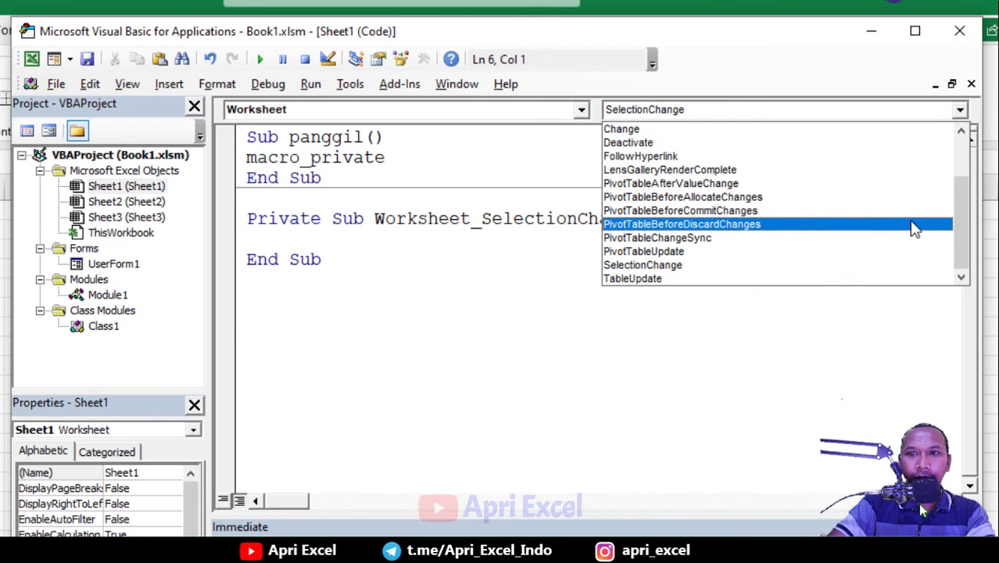
pyautogui.moveTo(961, 216); pyautogui.dragTo(962, 129)
pyautogui.click(823, 131)
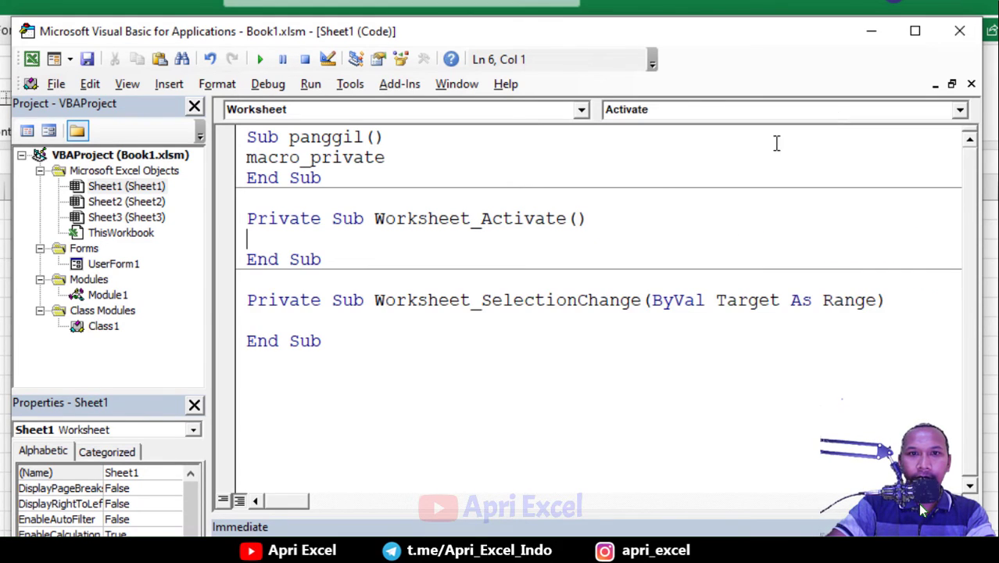
pyautogui.click(952, 84)
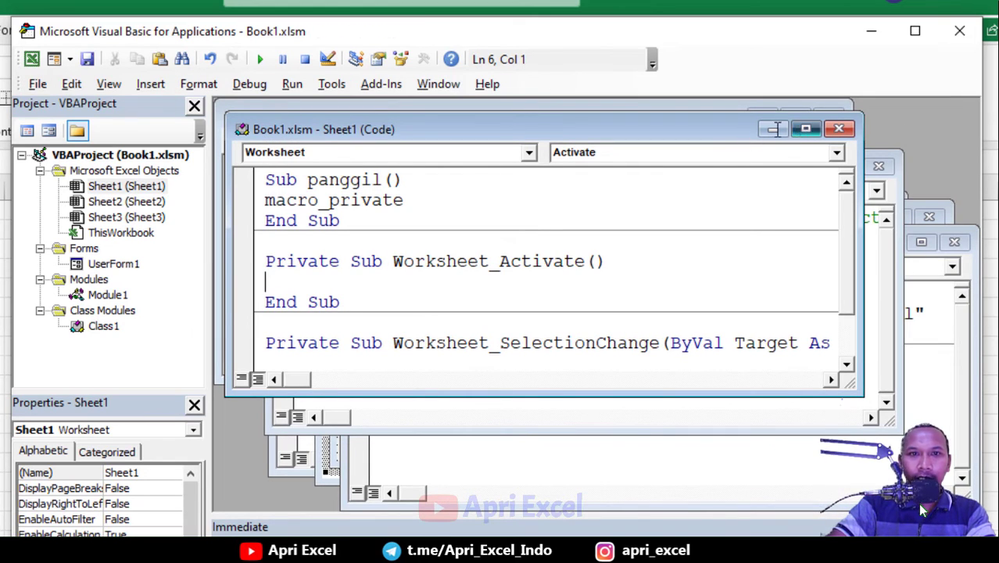
pyautogui.click(806, 129)
pyautogui.click(320, 258)
pyautogui.moveTo(344, 342); pyautogui.dragTo(253, 297)
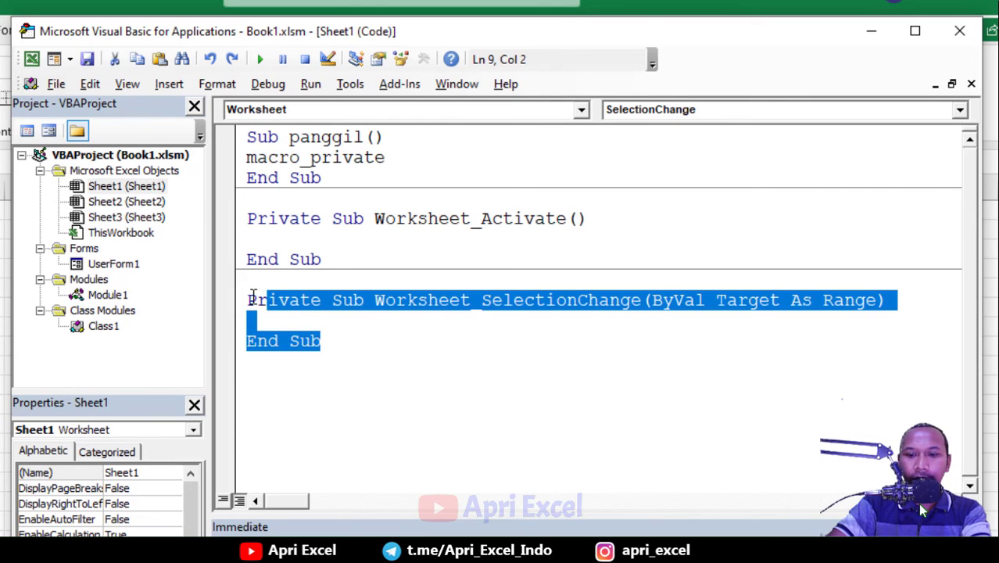
pyautogui.press('Delete')
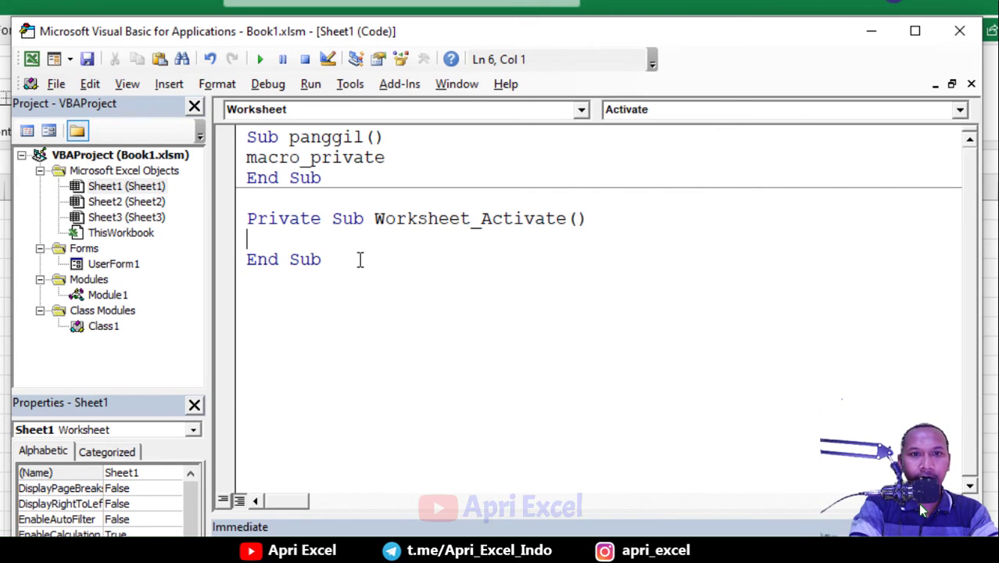
# Write MsgBox "pesan dari sheet pertama" inside Worksheet_Activate.
pyautogui.write('mg')
pyautogui.press('BackSpace')
pyautogui.write('sgbox ')
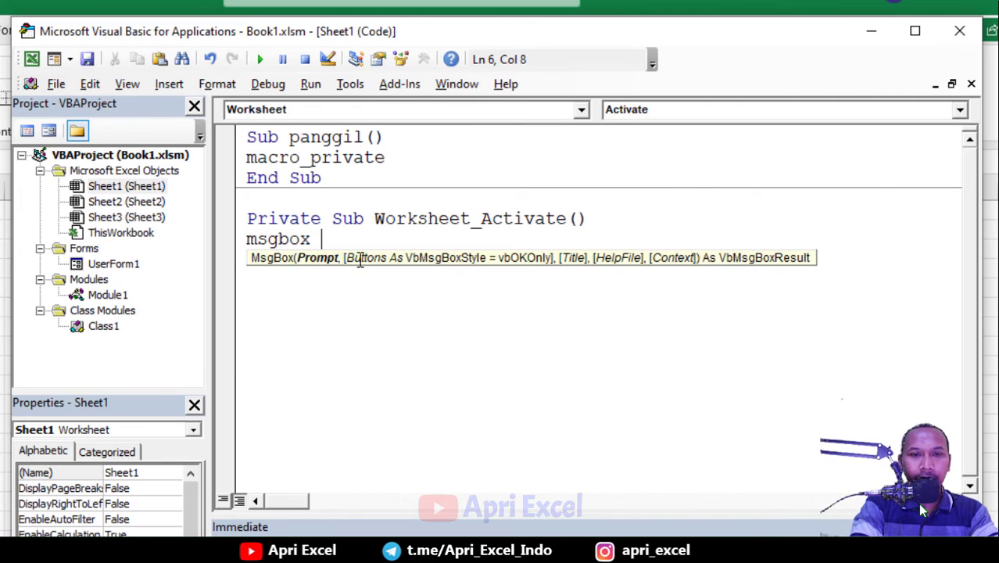
pyautogui.write('"pesan d')
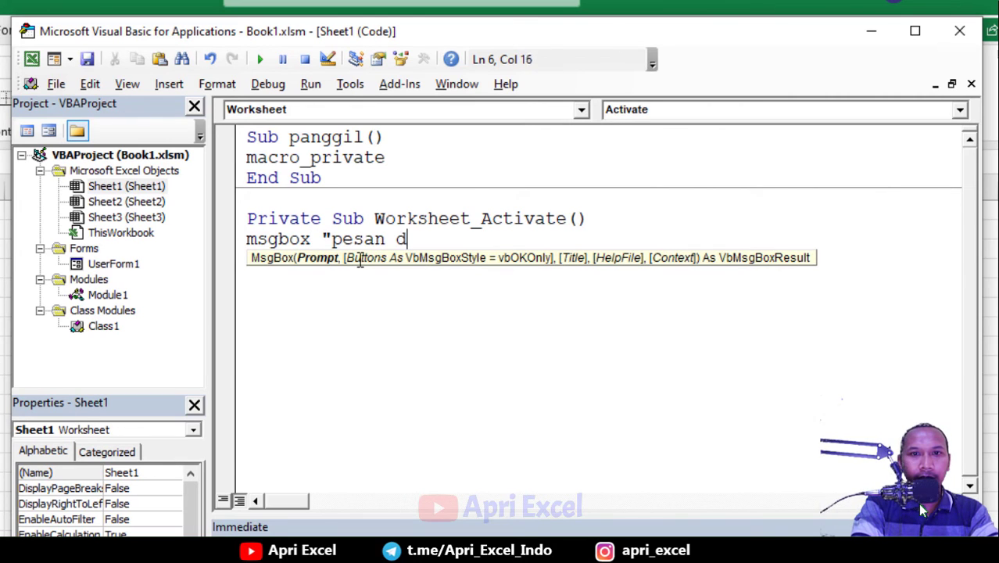
pyautogui.write('ari she')
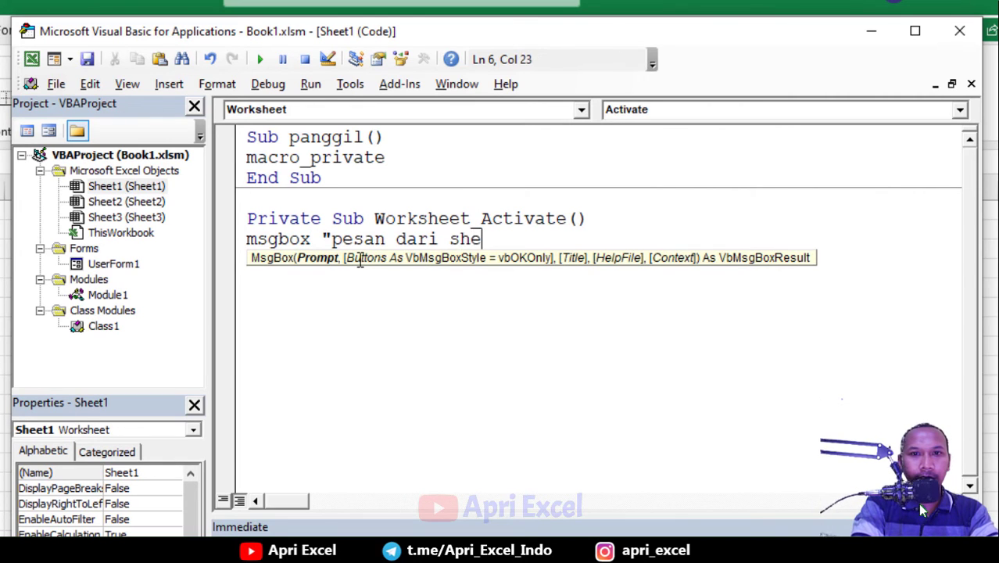
pyautogui.write('et pertama"')
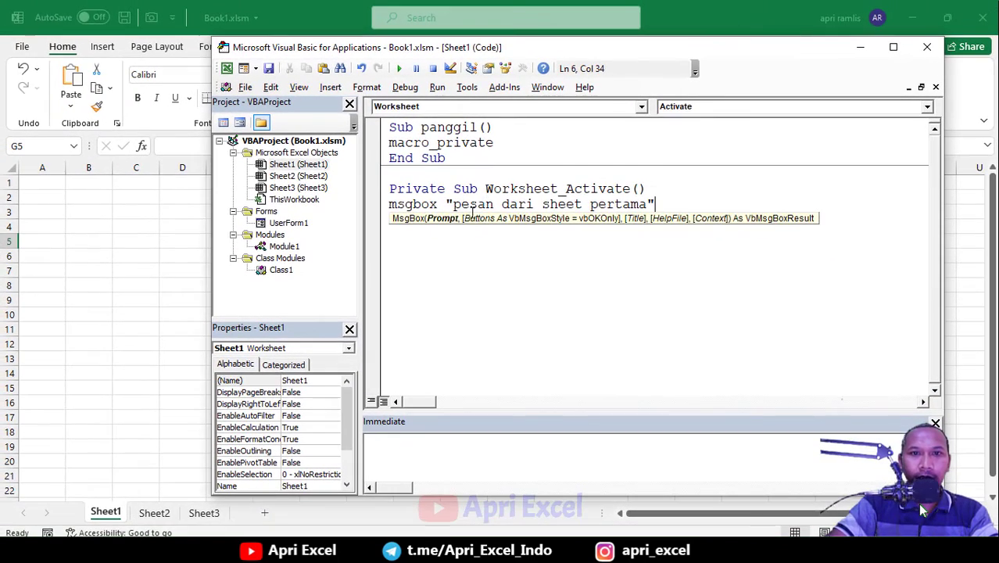
pyautogui.click(544, 269)
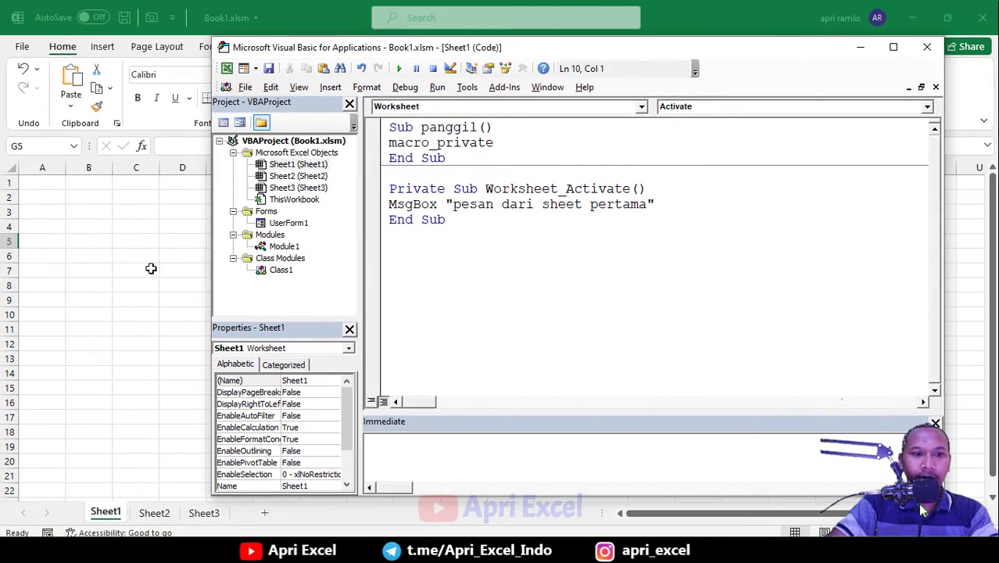
# In Excel, switch through Sheet2 and Sheet3 to Sheet1 and dismiss its 'pesan dari sheet pertama' message.
pyautogui.hotkey('alt', 'F11')
pyautogui.click(149, 519)
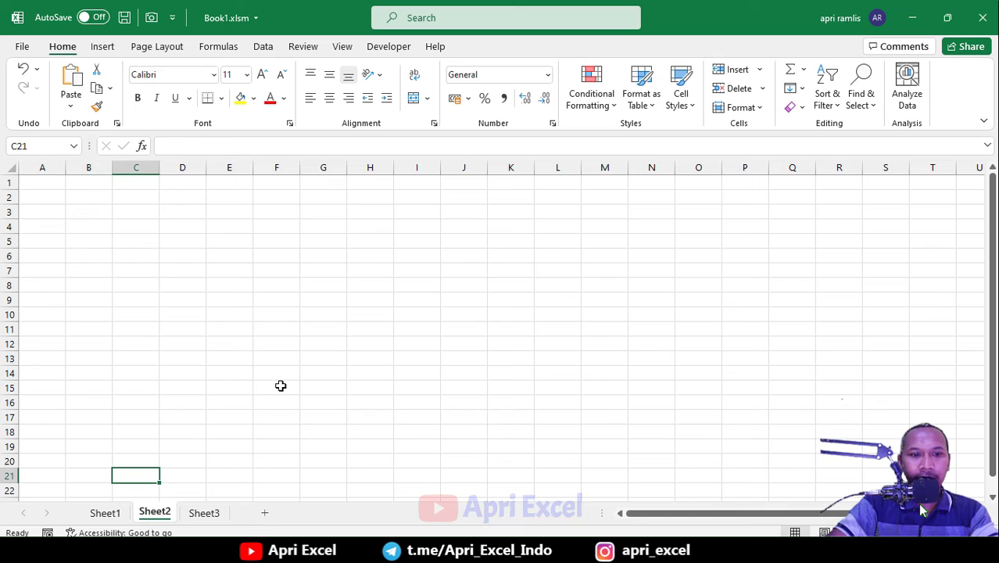
pyautogui.click(208, 513)
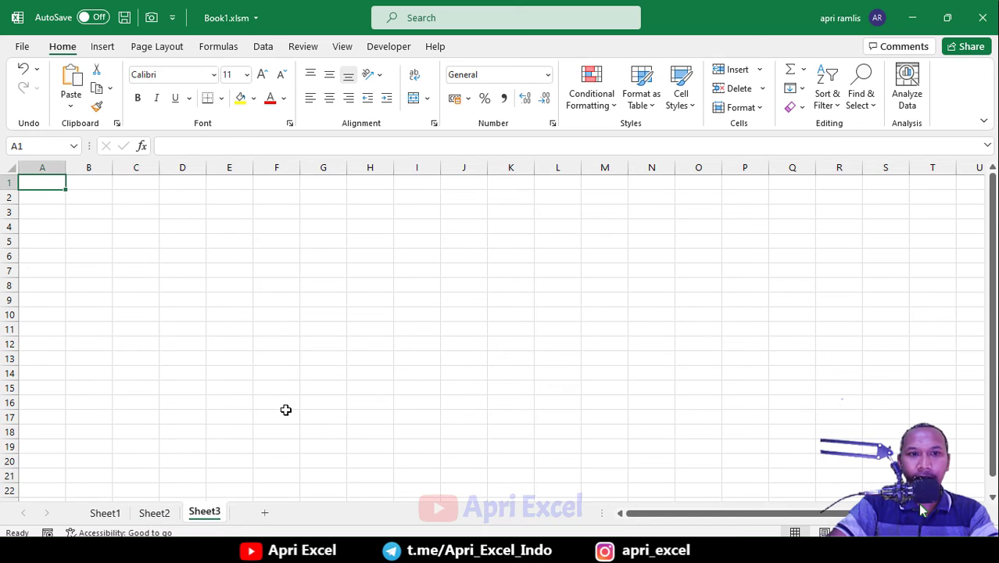
pyautogui.click(106, 513)
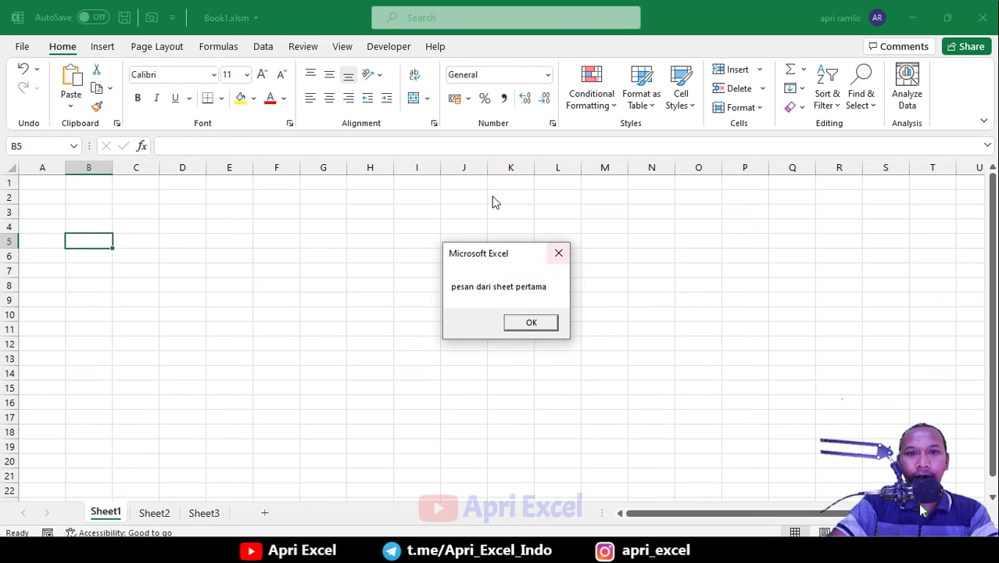
pyautogui.click(531, 323)
pyautogui.click(306, 486)
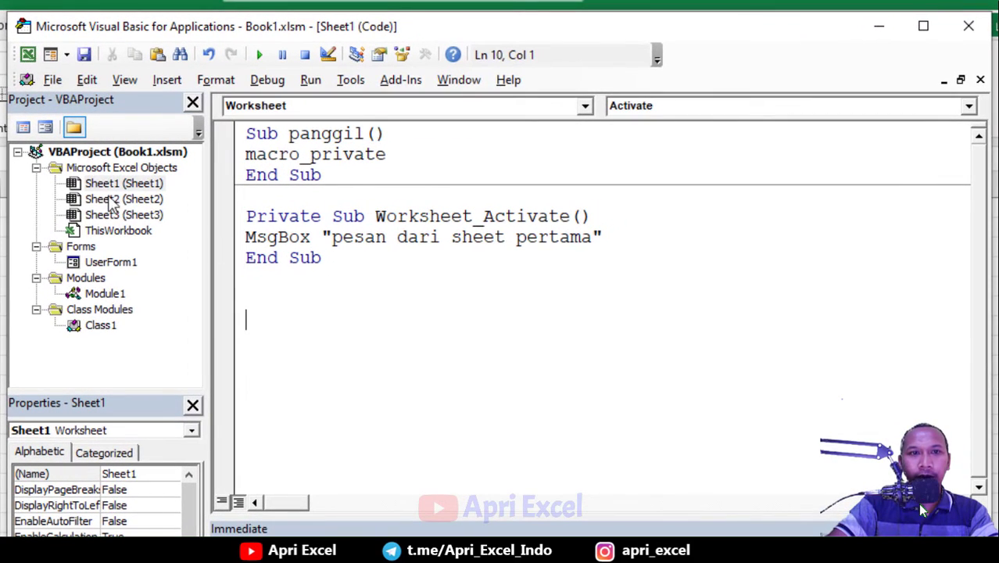
# Open UserForm1's design view and bring up the Toolbox of form controls.
pyautogui.click(110, 183)
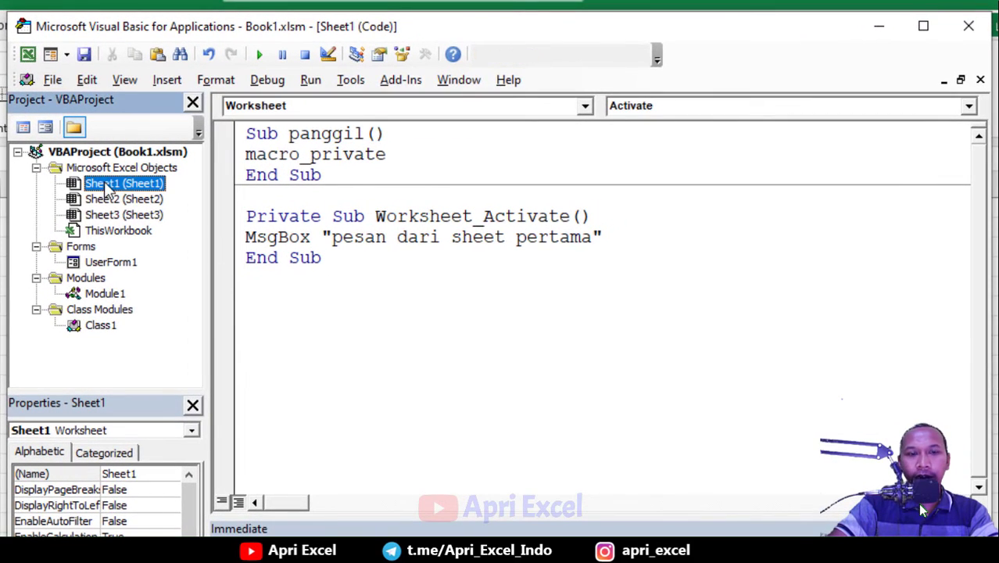
pyautogui.doubleClick(109, 262)
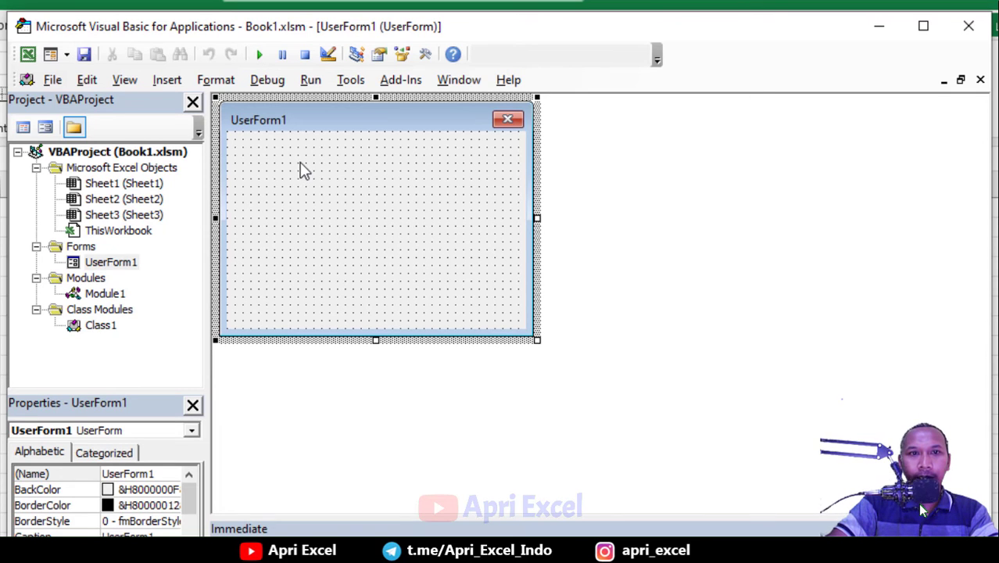
pyautogui.click(127, 80)
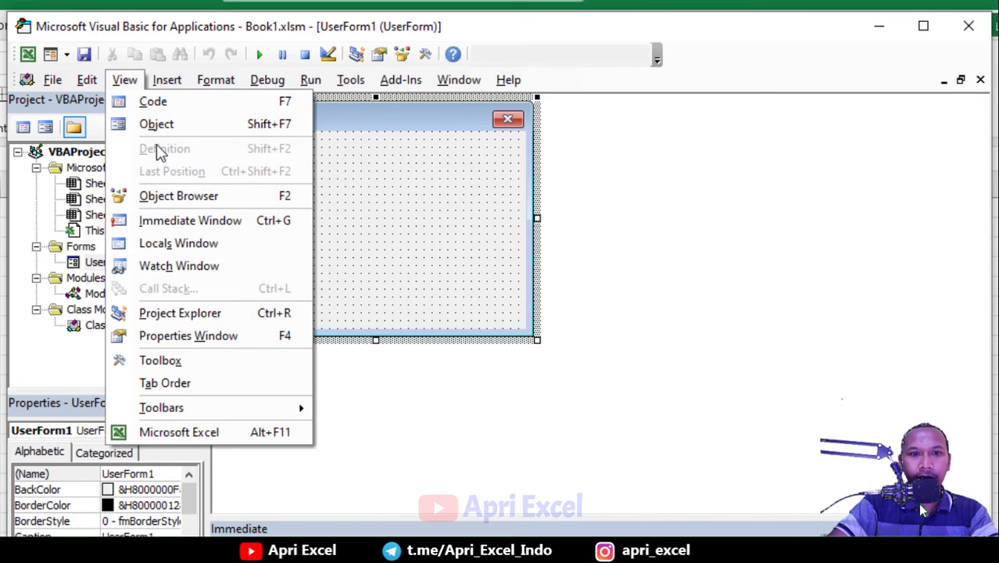
pyautogui.click(171, 365)
# Draw CommandButton1 near the top of UserForm1 and open its code.
pyautogui.moveTo(219, 282); pyautogui.dragTo(759, 129)
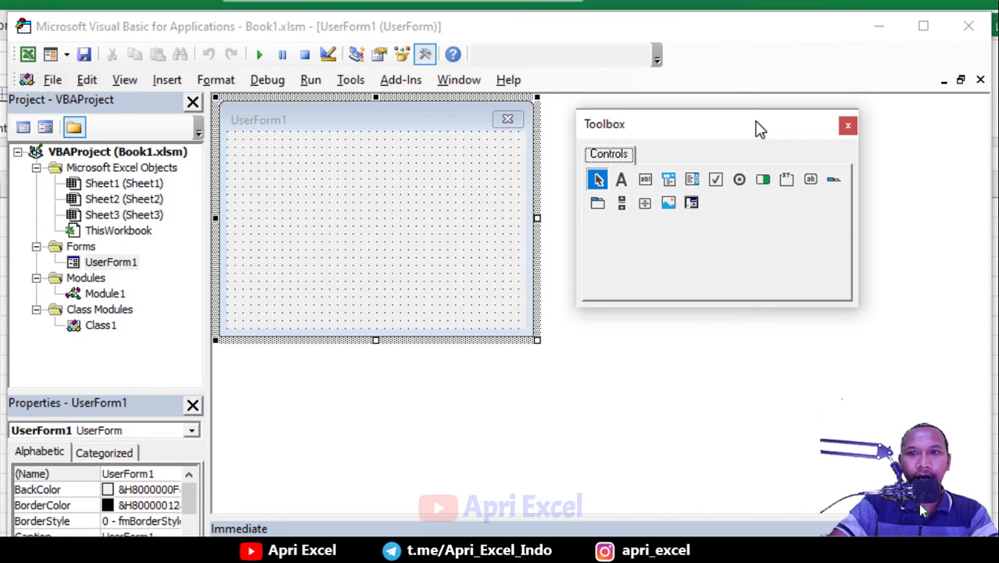
pyautogui.click(809, 184)
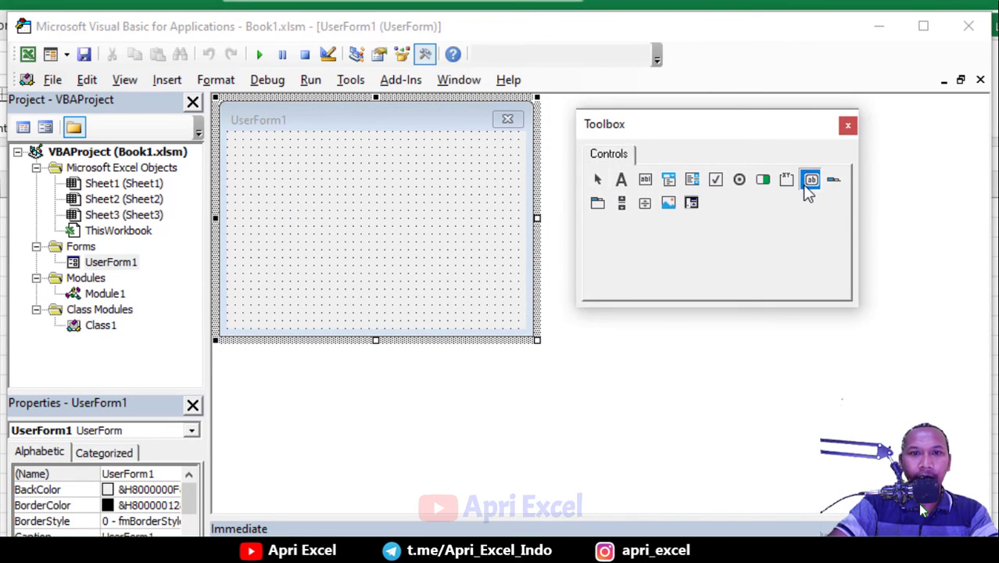
pyautogui.moveTo(321, 171); pyautogui.dragTo(469, 208)
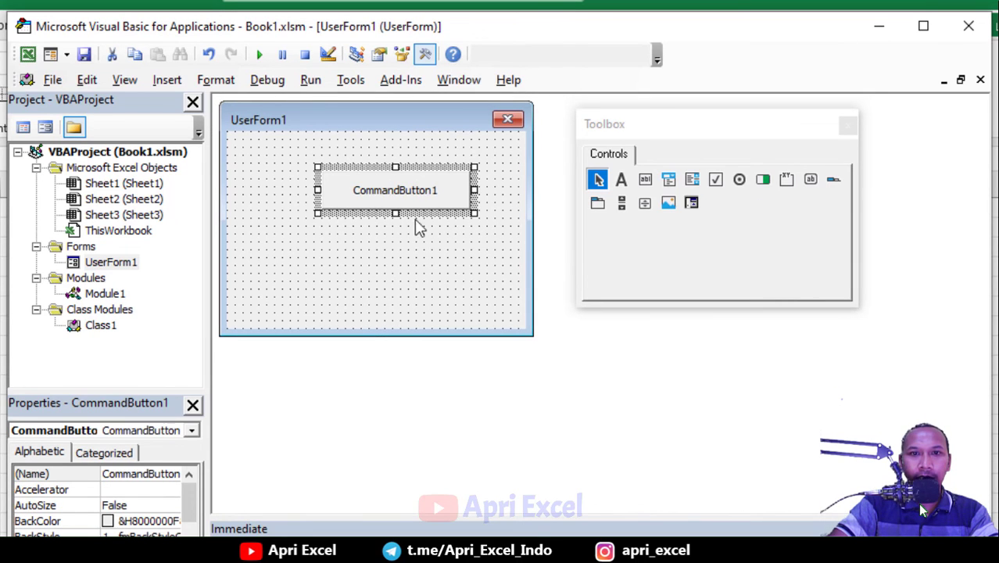
pyautogui.doubleClick(393, 194)
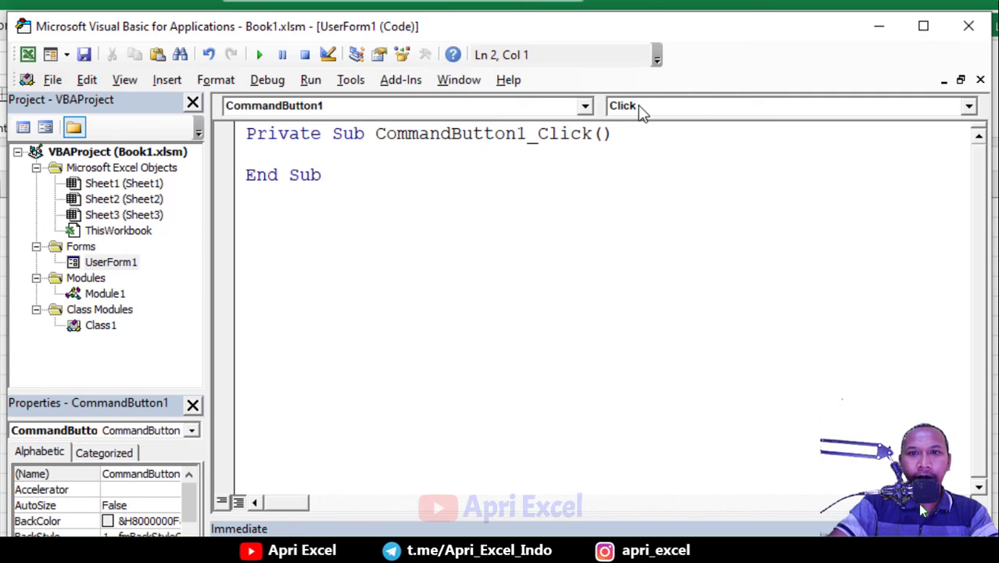
# Create CommandButton1's DblClick procedure and delete the empty Click procedure.
pyautogui.click(725, 109)
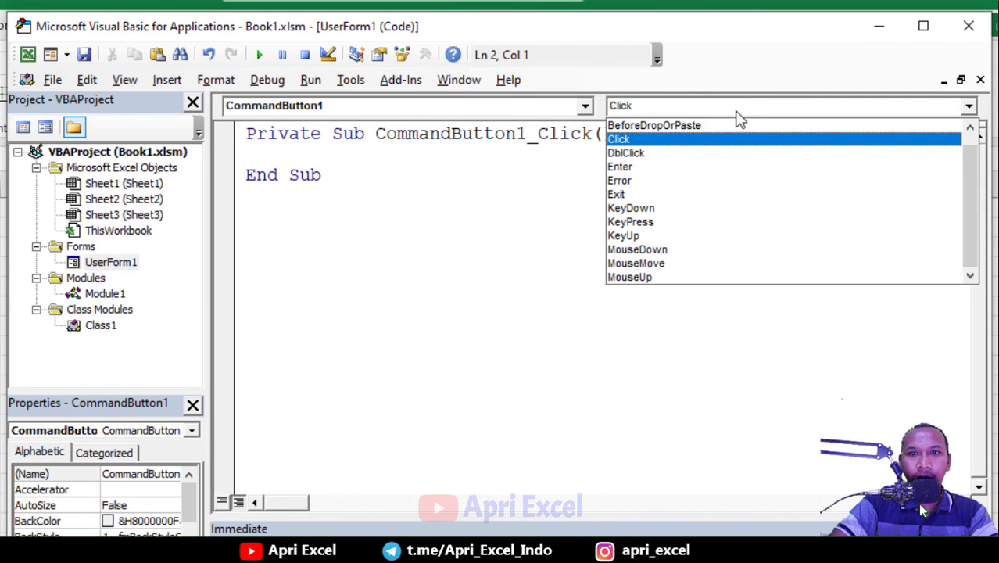
pyautogui.click(778, 153)
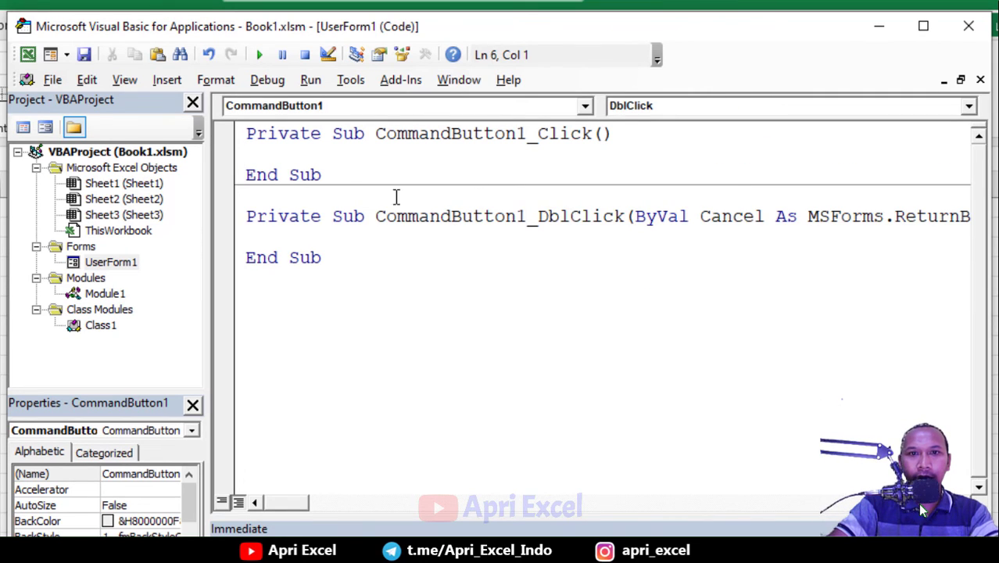
pyautogui.moveTo(345, 174); pyautogui.dragTo(184, 127)
pyautogui.press('Delete')
pyautogui.click(335, 196)
pyautogui.write('ms')
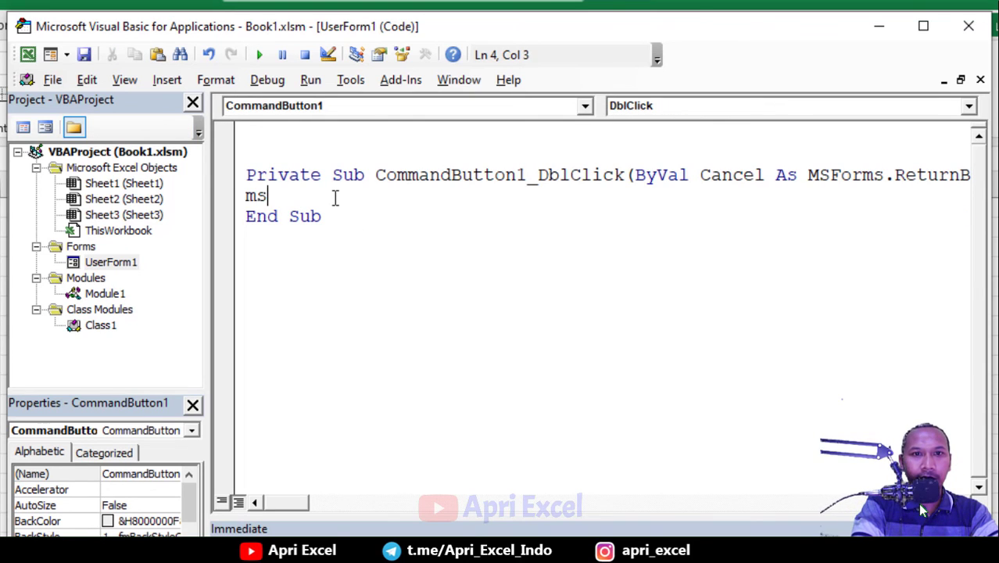
# Enter MsgBox "pesan dari userform" in the DblClick procedure, fixing the stray character error.
pyautogui.write('gbox "pesan dar')
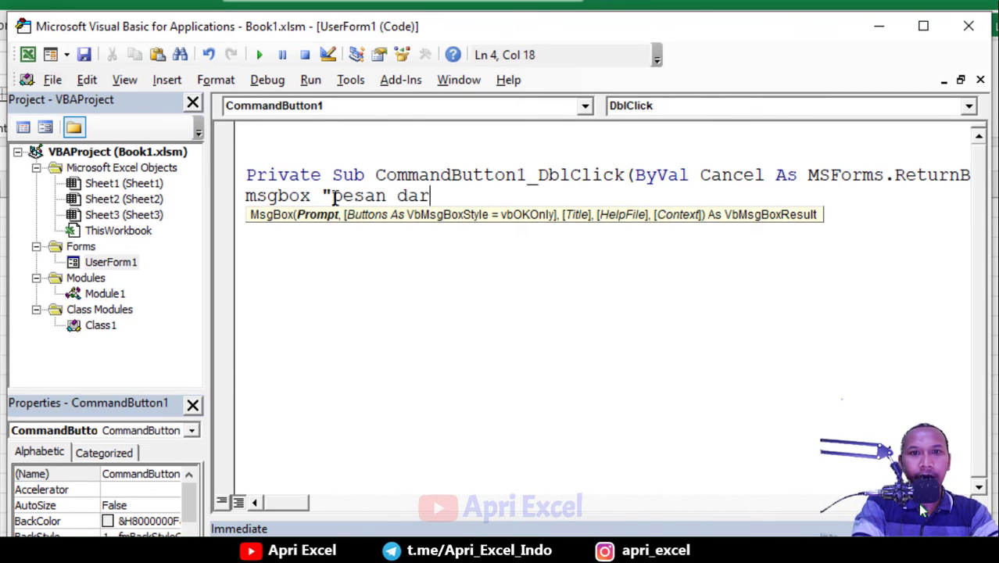
pyautogui.write('i us')
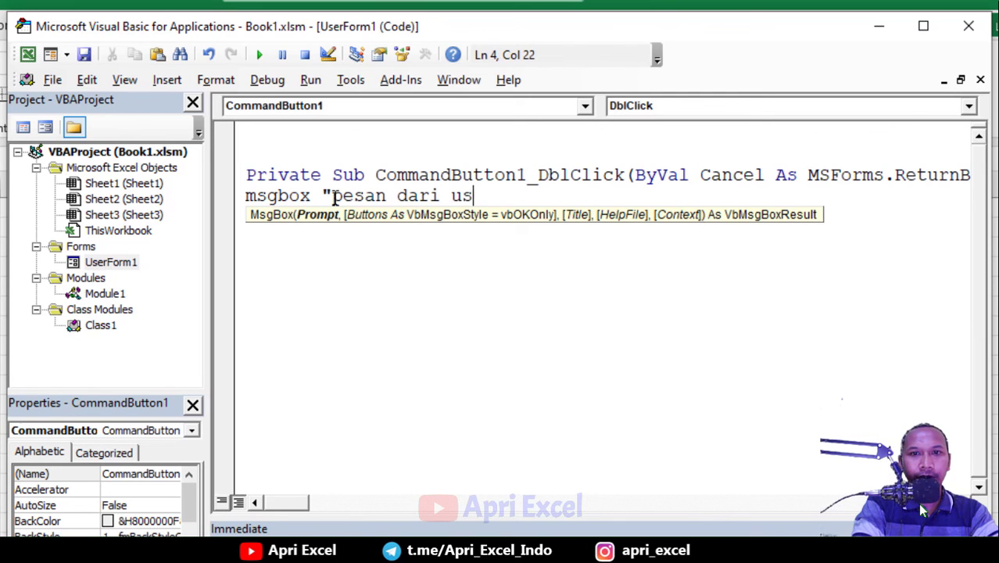
pyautogui.write('erform"|')
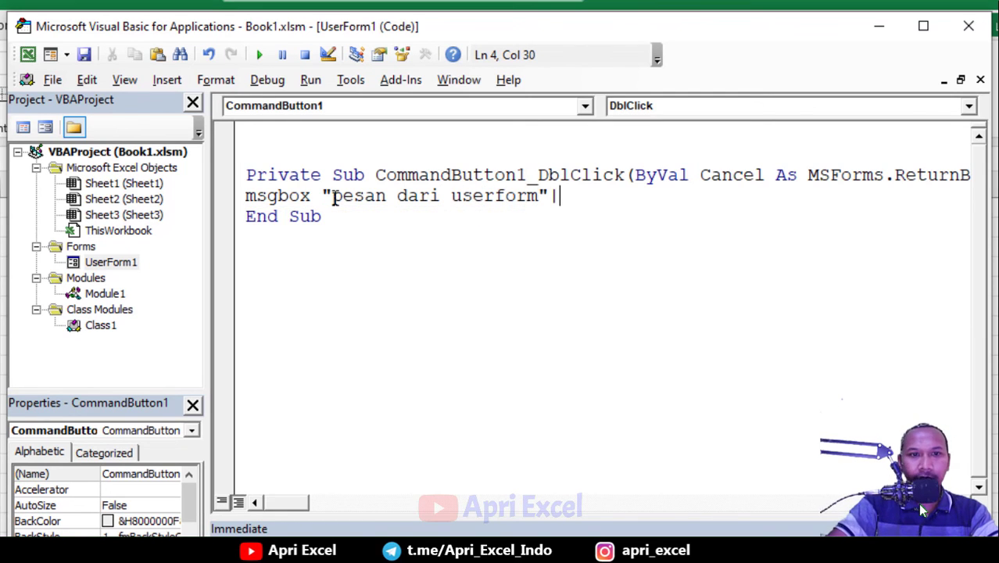
pyautogui.click(396, 296)
pyautogui.click(391, 408)
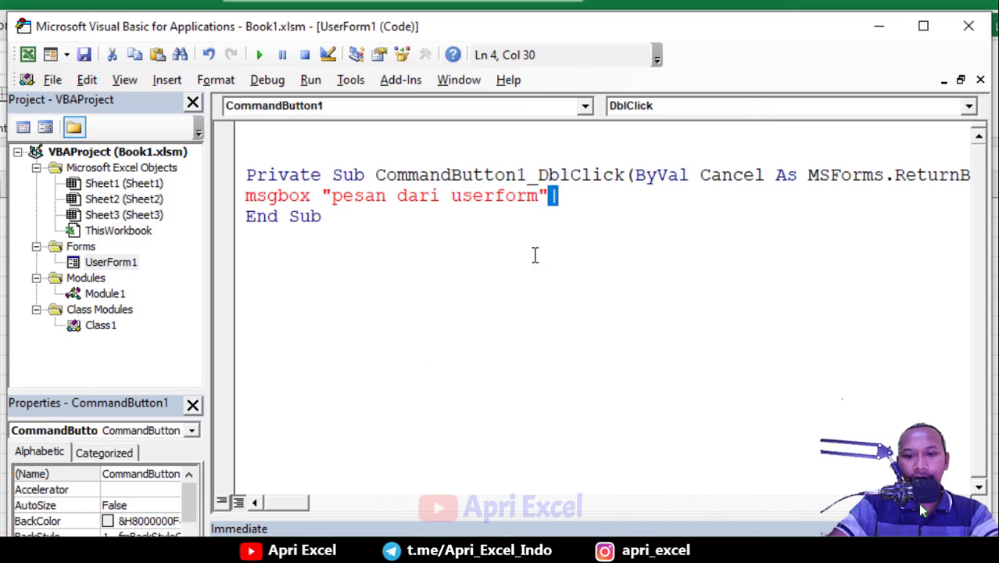
pyautogui.press('BackSpace')
pyautogui.click(516, 237)
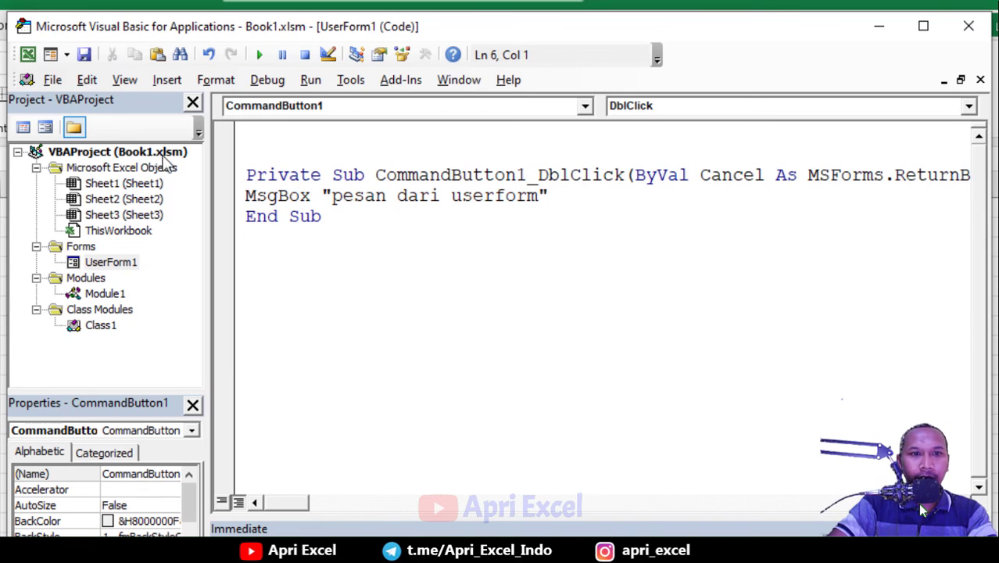
# Run UserForm1, double-click CommandButton1 to show "pesan dari userform", then close the form.
pyautogui.click(259, 55)
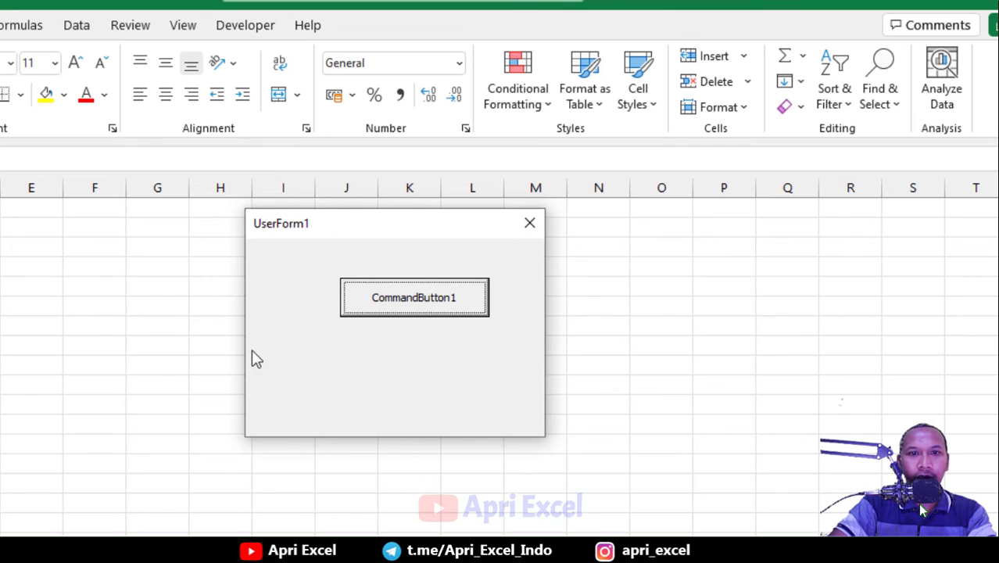
pyautogui.click(421, 303)
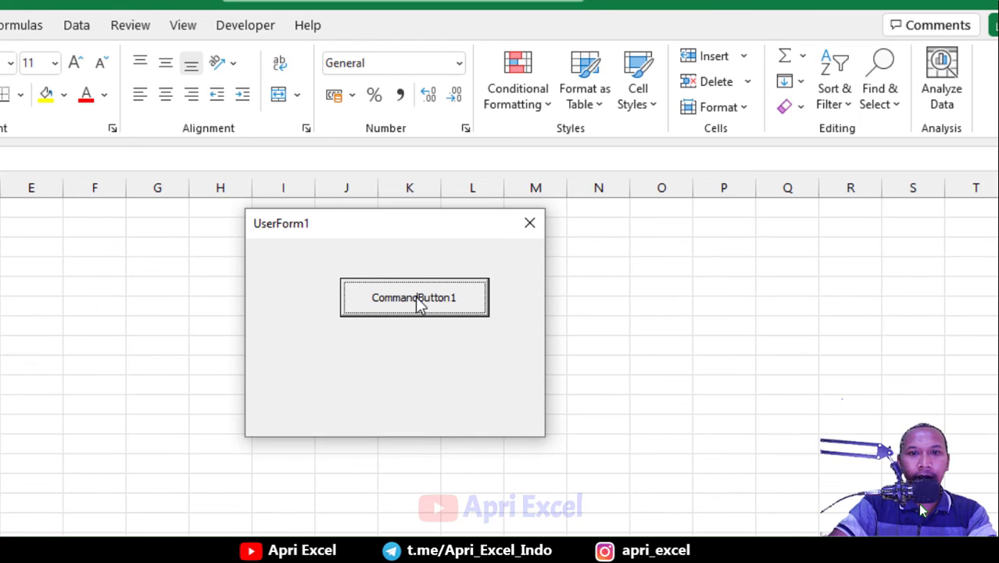
pyautogui.click(421, 303)
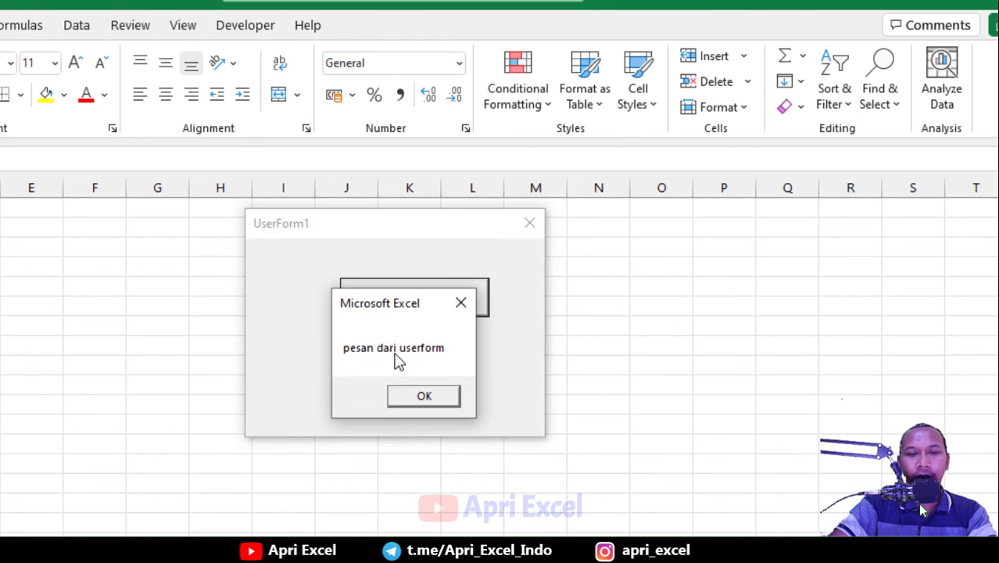
pyautogui.click(406, 400)
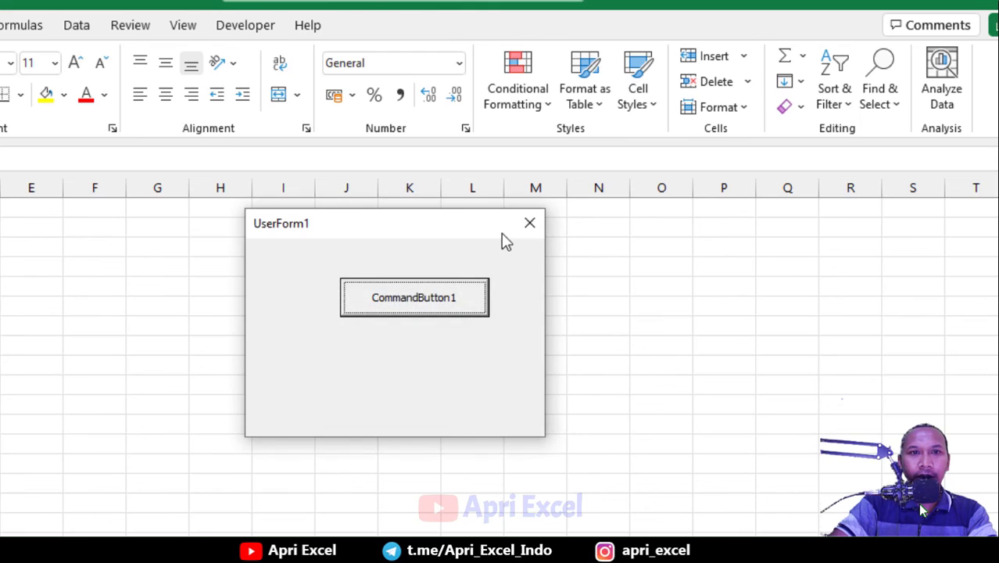
pyautogui.click(532, 226)
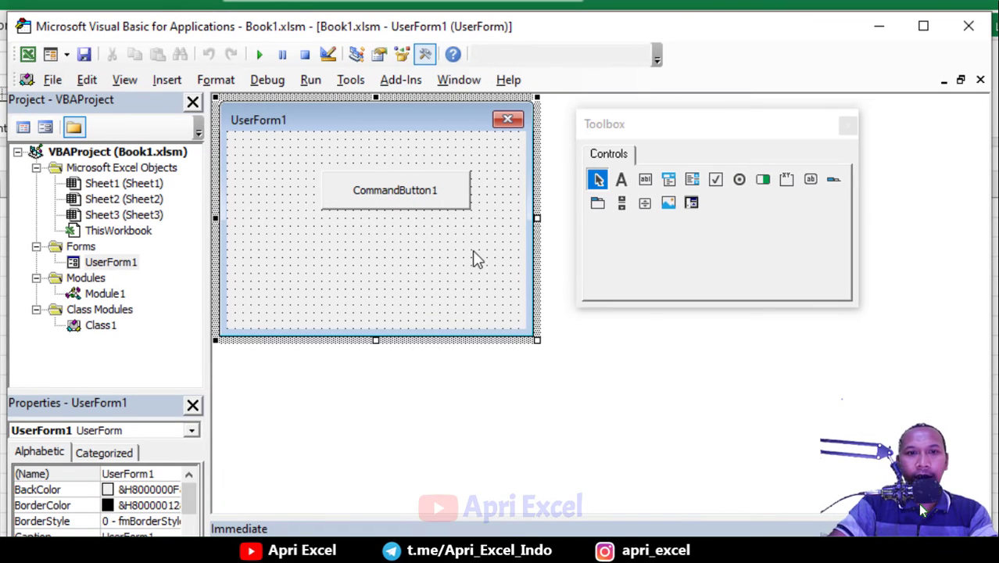
# In Module1, delete the Private keyword so macro_private is declared as Sub macro_private().
pyautogui.doubleClick(114, 295)
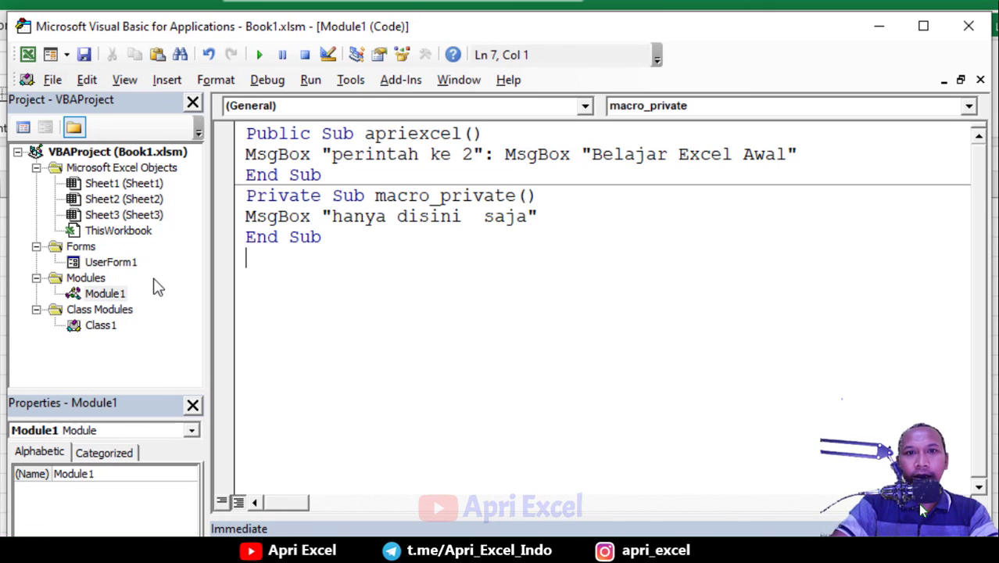
pyautogui.doubleClick(321, 196)
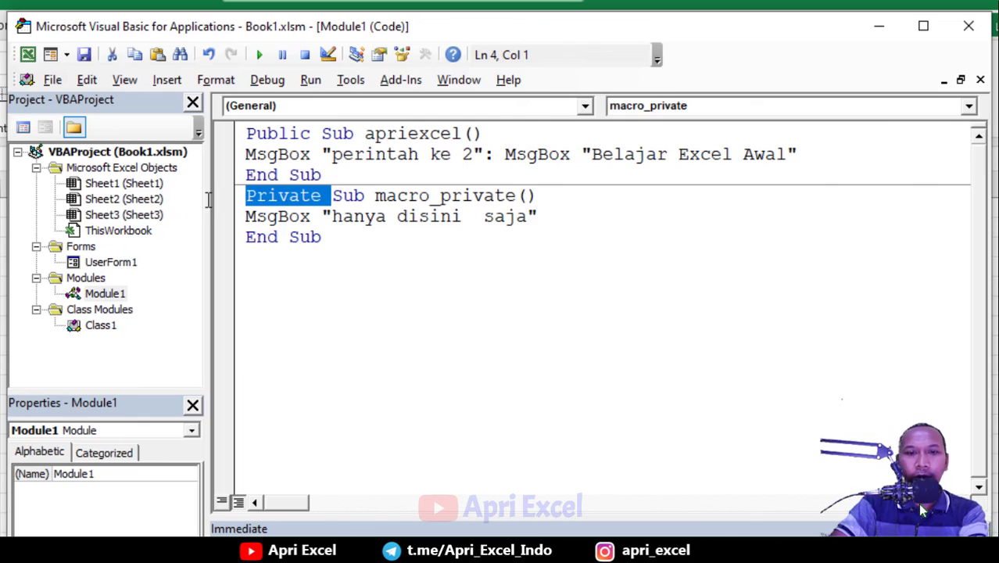
pyautogui.press('Delete')
pyautogui.click(357, 254)
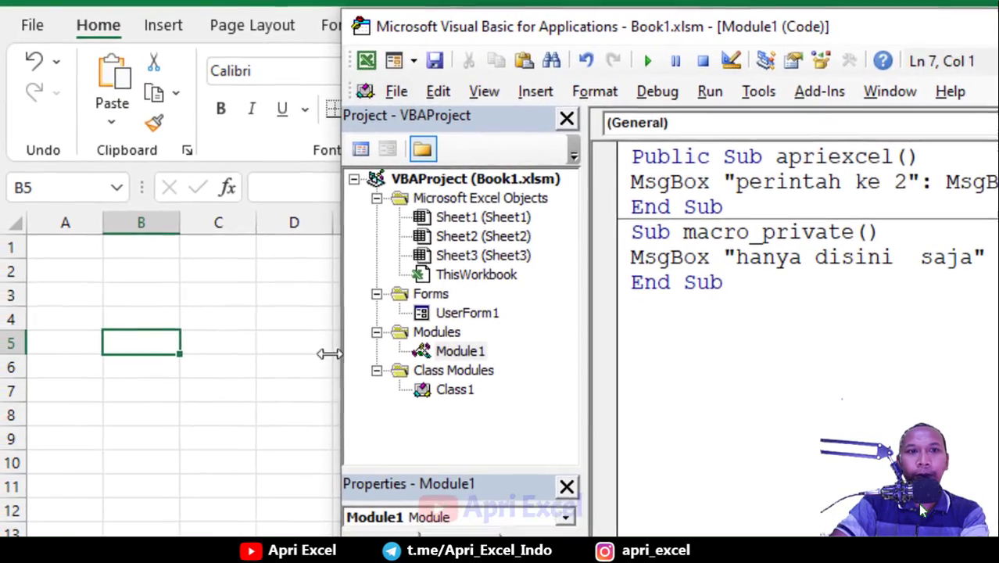
# Switch to the Excel worksheet, start a =mid( entry in D3, then cancel it.
pyautogui.click(320, 299)
pyautogui.write('=')
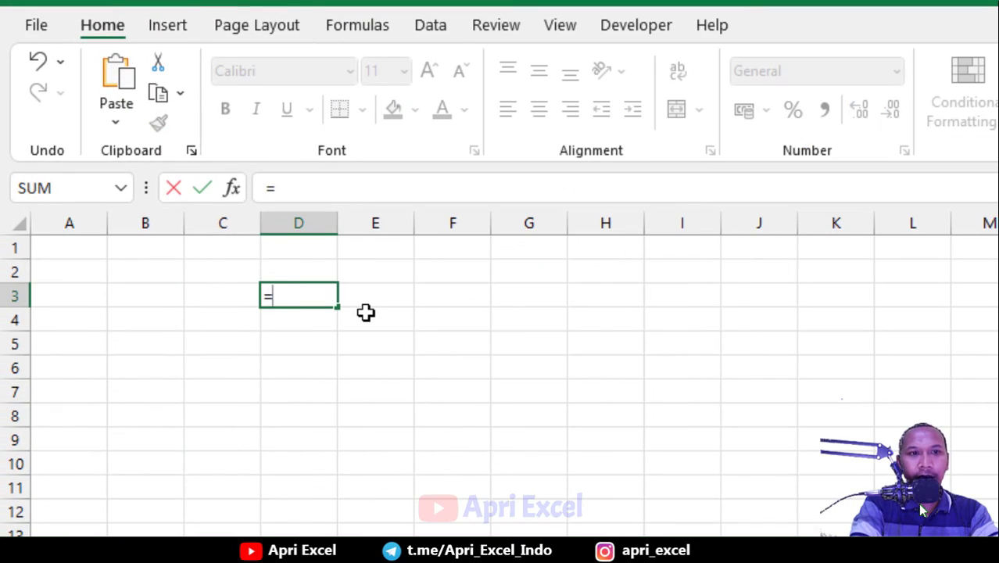
pyautogui.write('mid(')
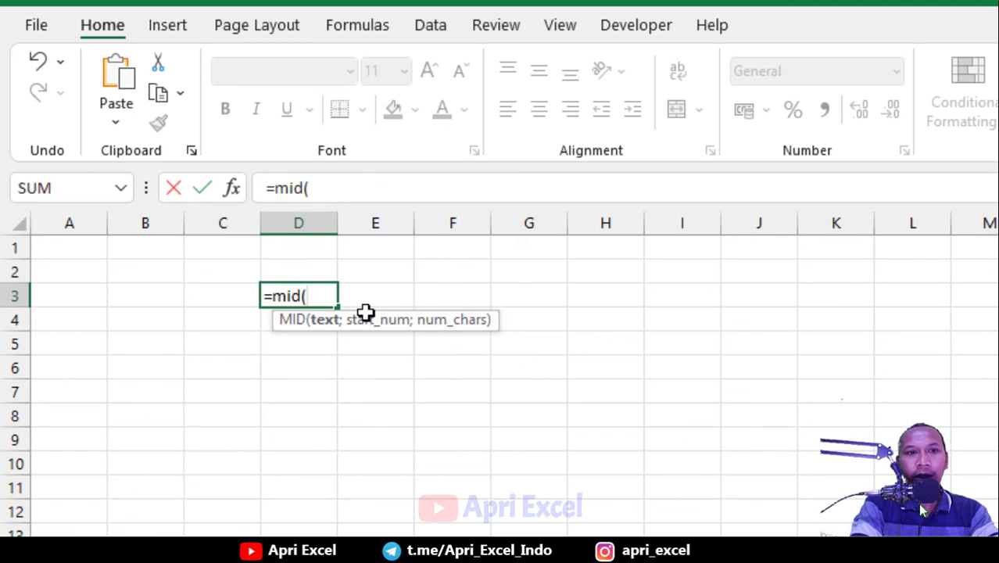
pyautogui.press('Escape')
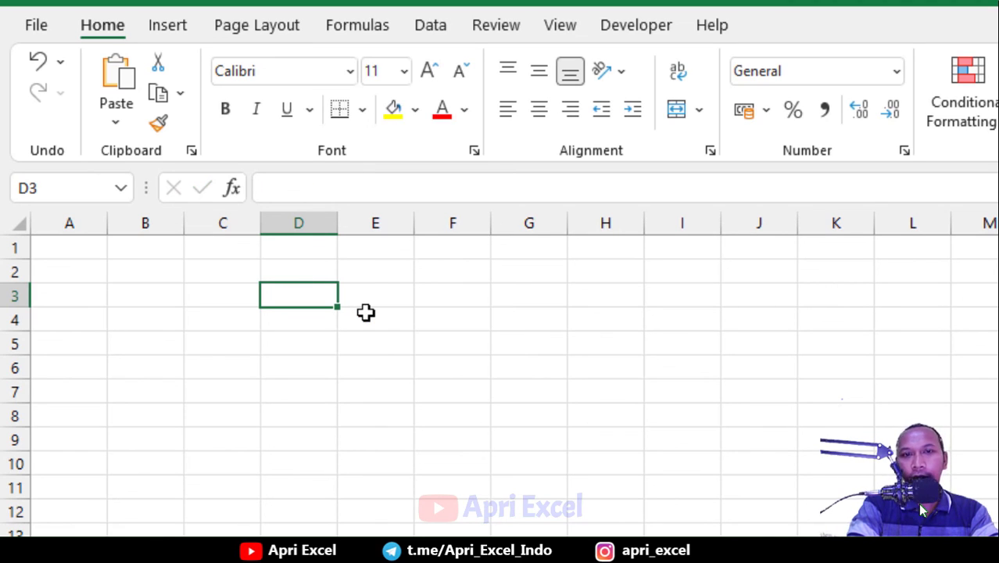